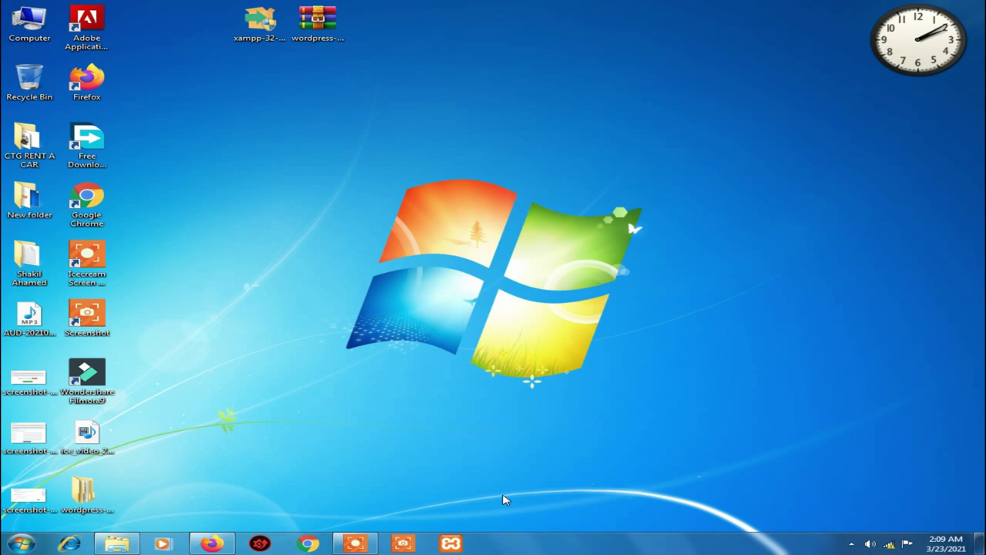
Restore Firefox and run a web search for 'xampp'
right_click(300, 123)
left_click(374, 160)
mouse_move(220, 546)
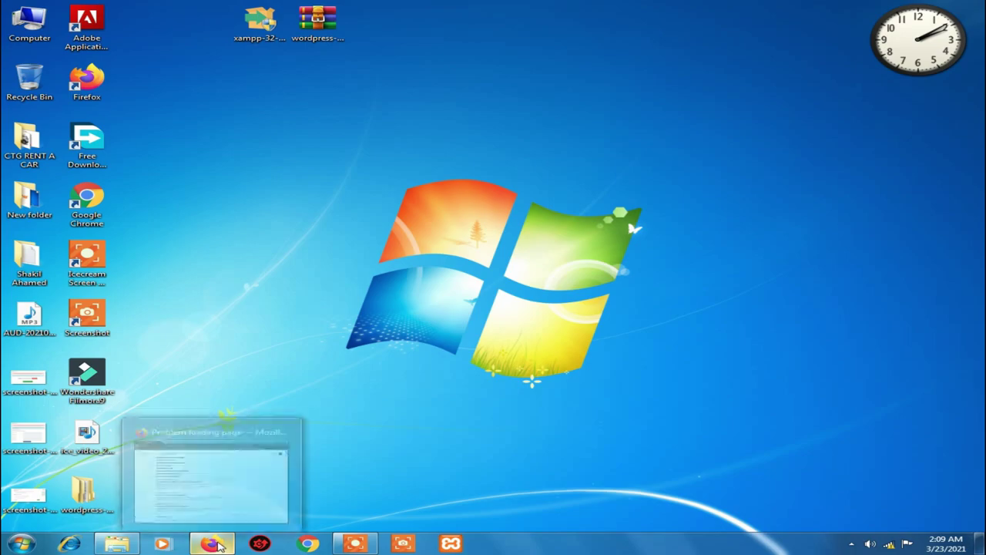
left_click(227, 470)
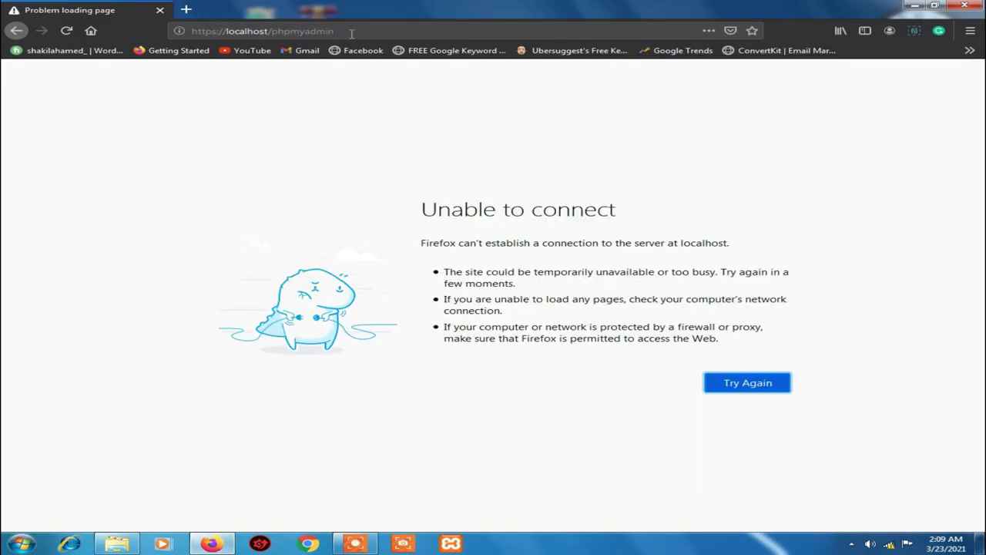
left_click(363, 30)
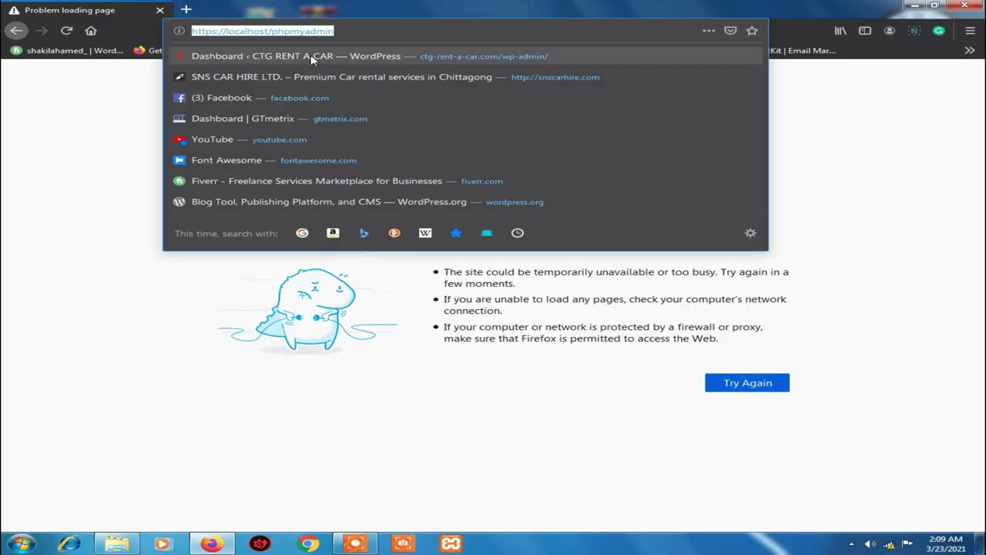
type("xampp")
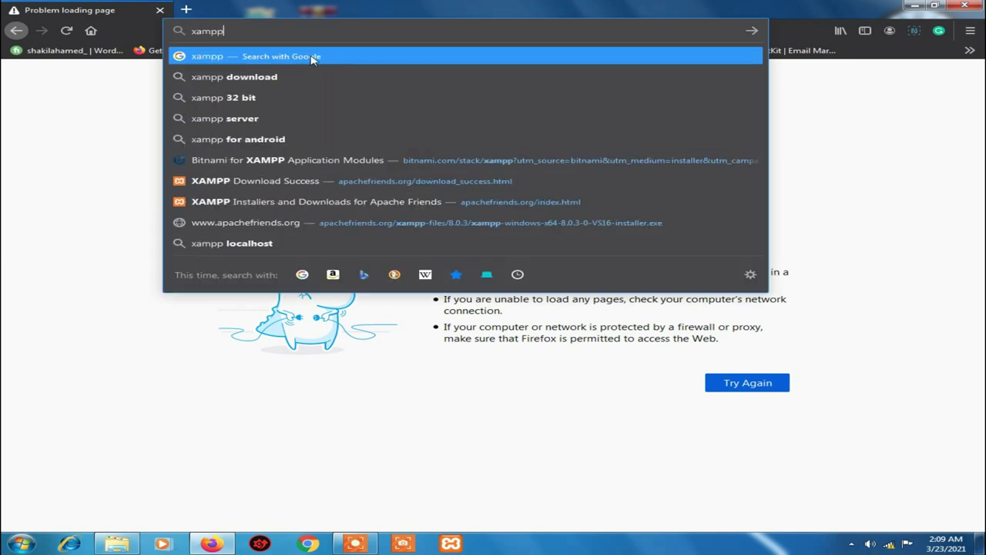
key("Return")
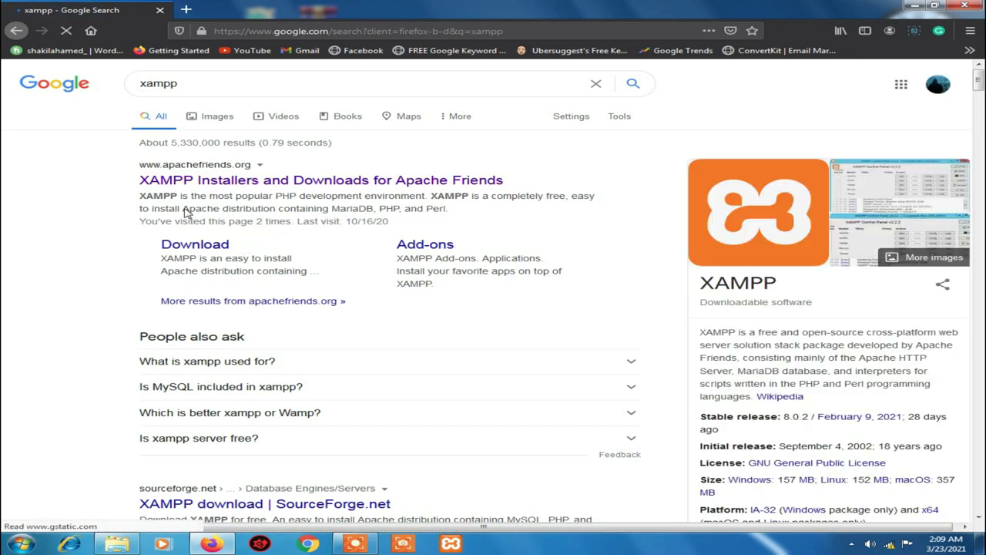
From apachefriends.org, start and cancel the XAMPP for Windows download, then minimize Firefox
left_click(147, 181)
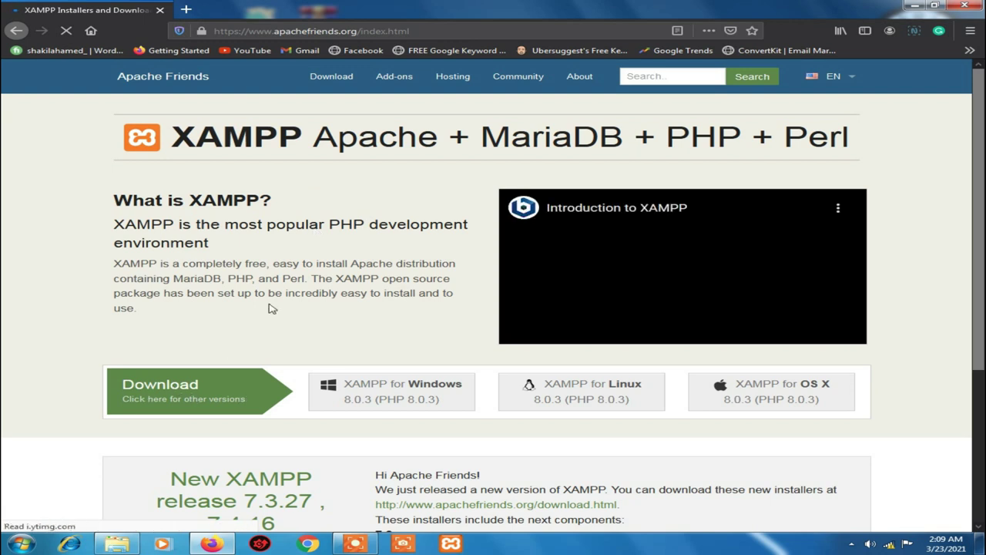
scroll(373, 272, "down", 3)
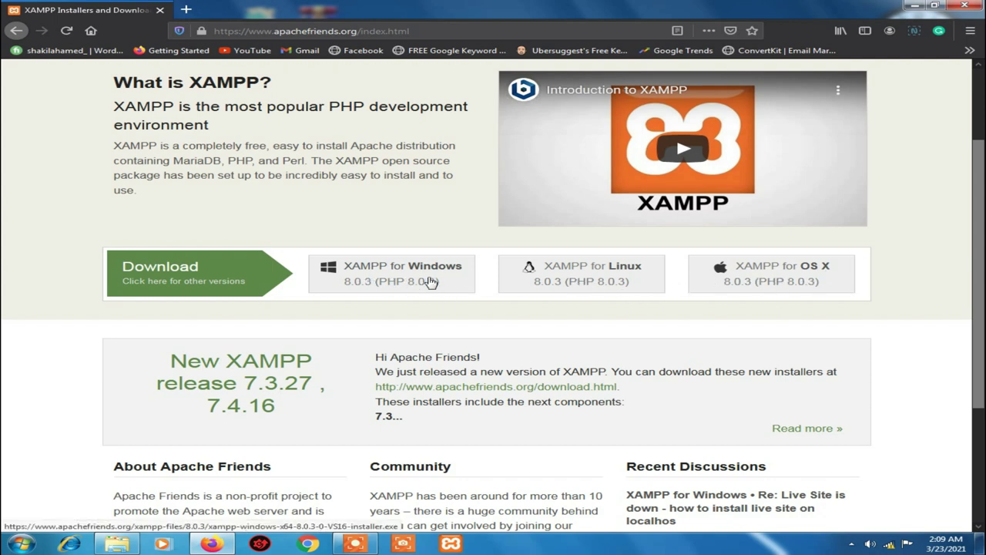
left_click(380, 271)
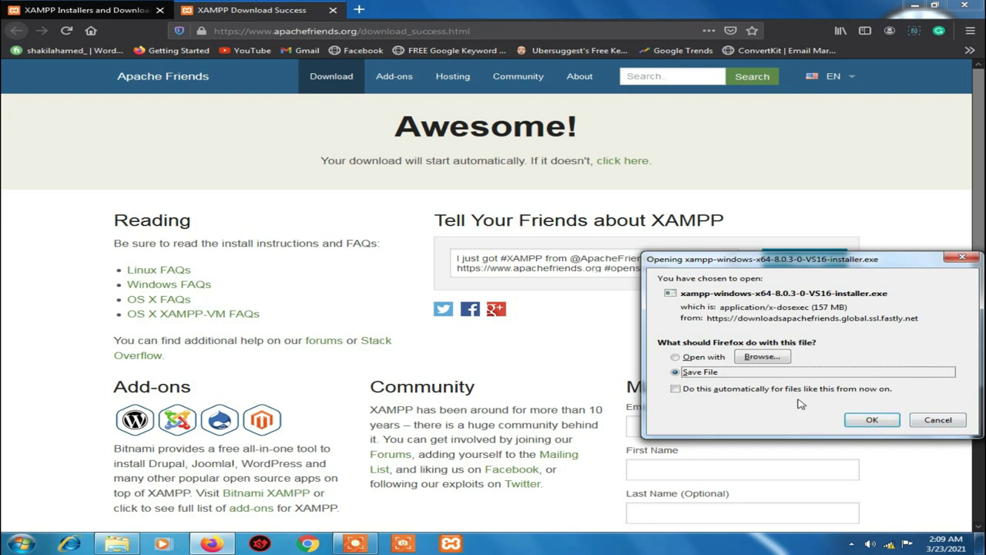
left_click(933, 424)
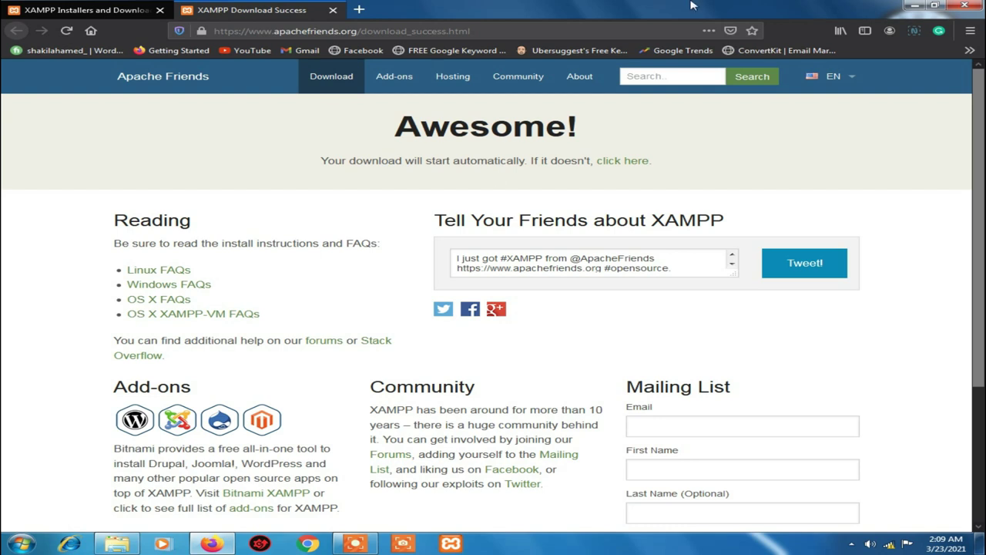
left_click(914, 6)
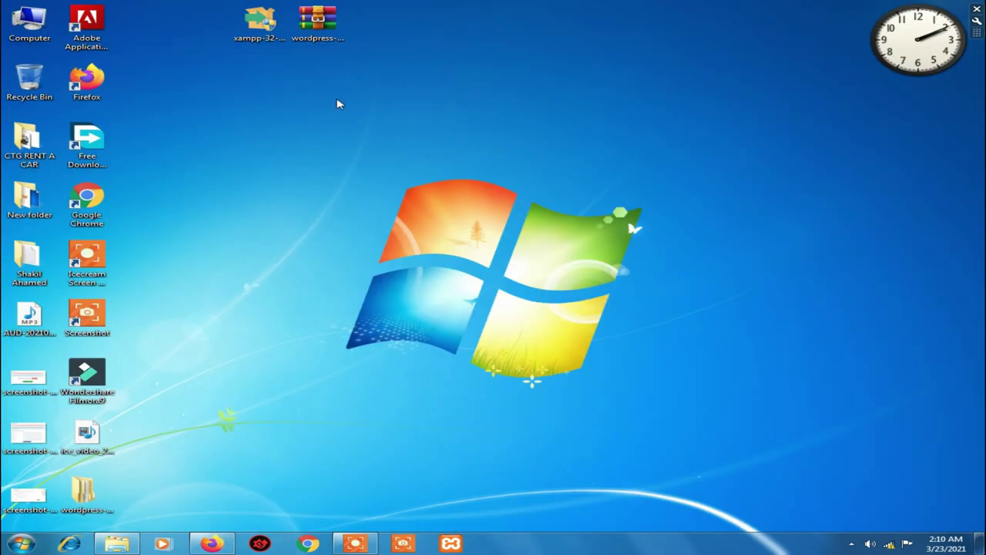
Launch the xampp installer from its desktop icon
left_click(262, 38)
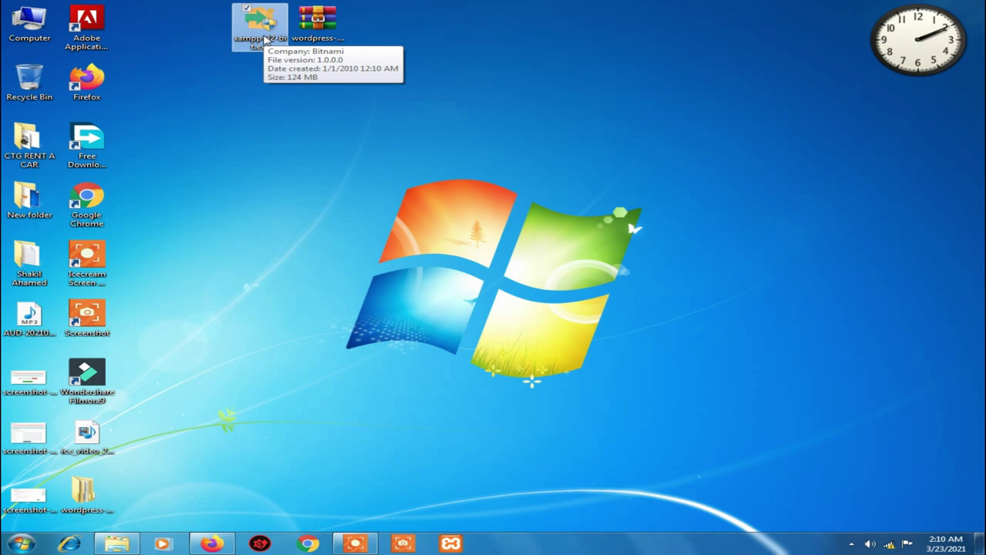
double_click(264, 40)
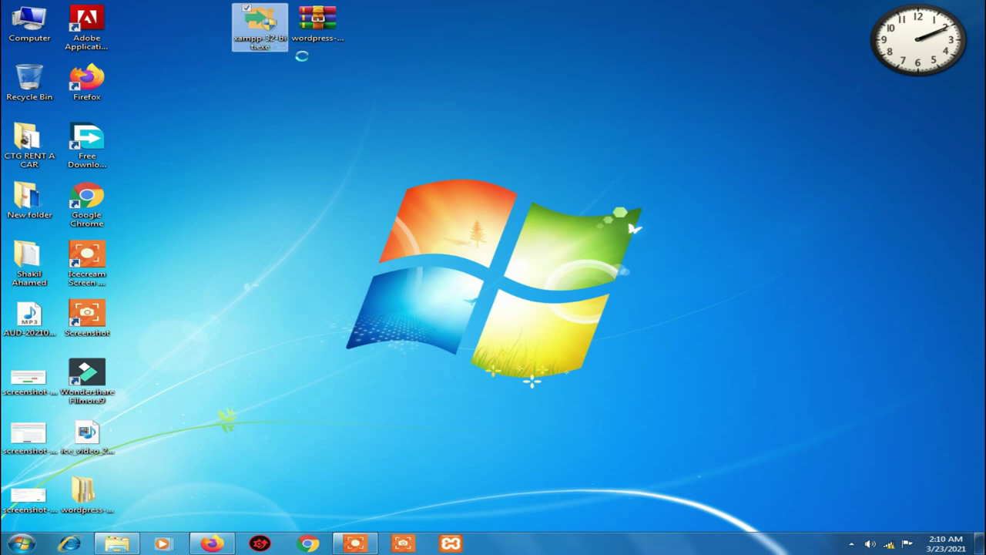
right_click(262, 37)
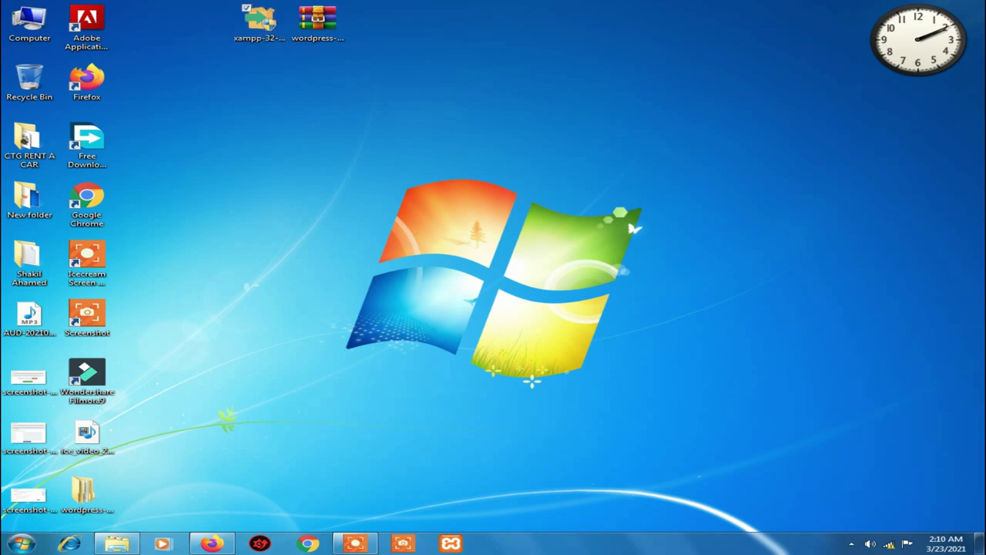
Refresh the desktop repeatedly while it loads, then dismiss the context menu to reveal the UAC warning
right_click(318, 150)
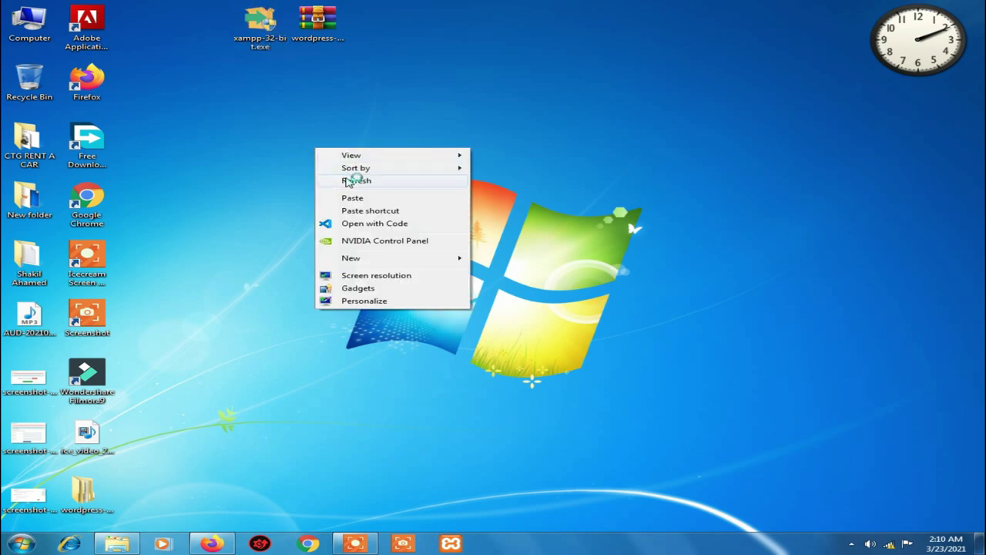
left_click(343, 180)
right_click(275, 128)
left_click(323, 162)
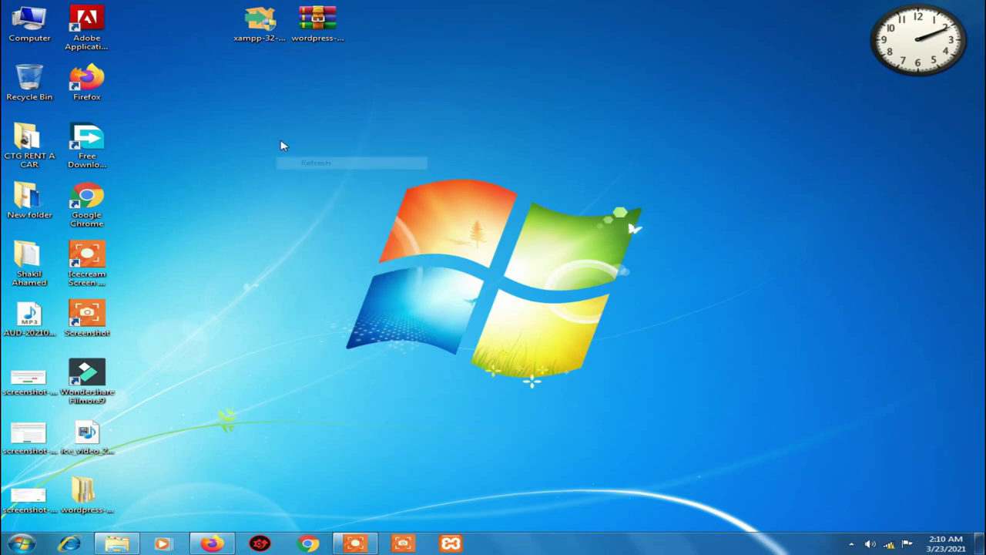
right_click(280, 142)
left_click(351, 174)
right_click(284, 142)
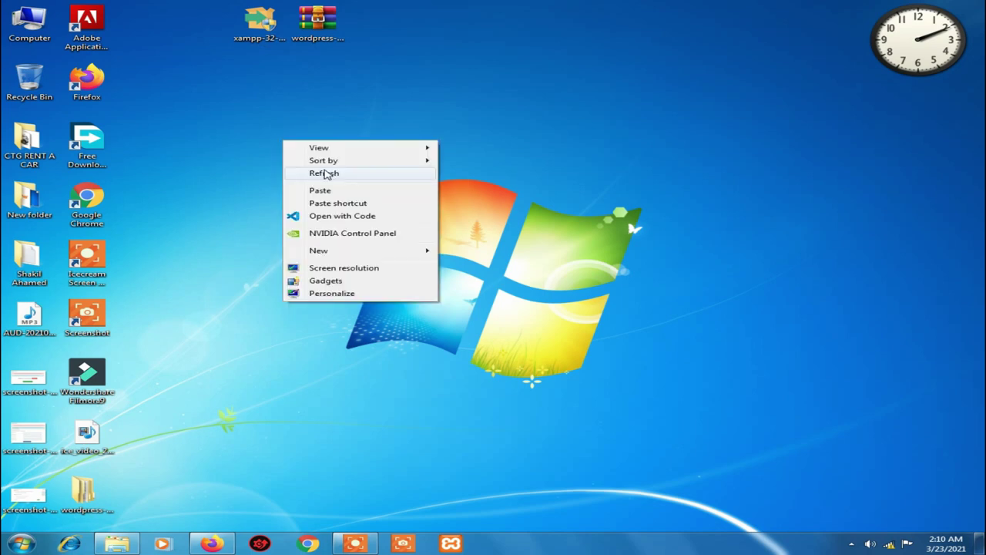
left_click(325, 174)
right_click(283, 150)
left_click(330, 184)
right_click(287, 147)
left_click(347, 180)
right_click(280, 146)
left_click(360, 184)
right_click(275, 140)
left_click(359, 182)
right_click(280, 145)
left_click(364, 183)
right_click(280, 157)
left_click(364, 190)
right_click(280, 159)
left_click(344, 190)
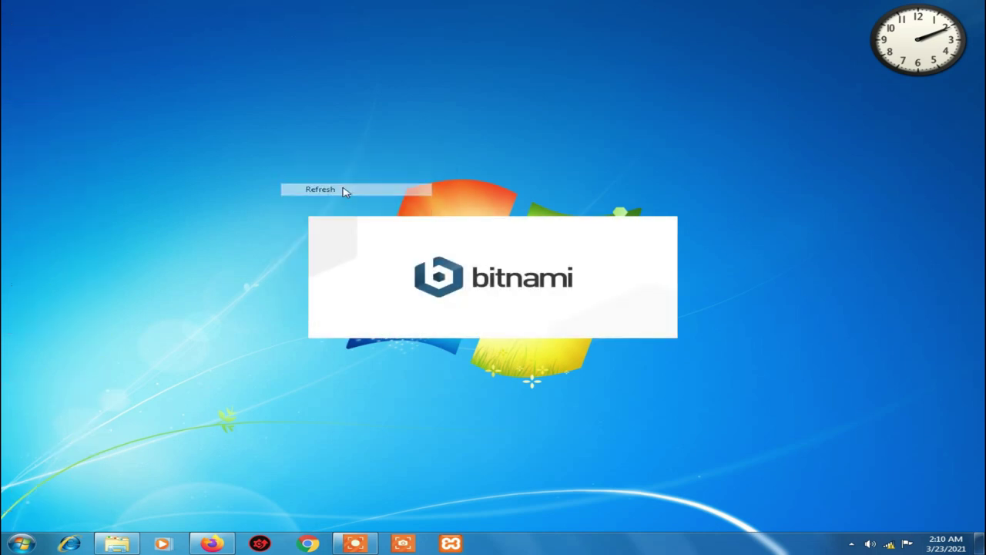
right_click(294, 121)
left_click(346, 149)
right_click(297, 147)
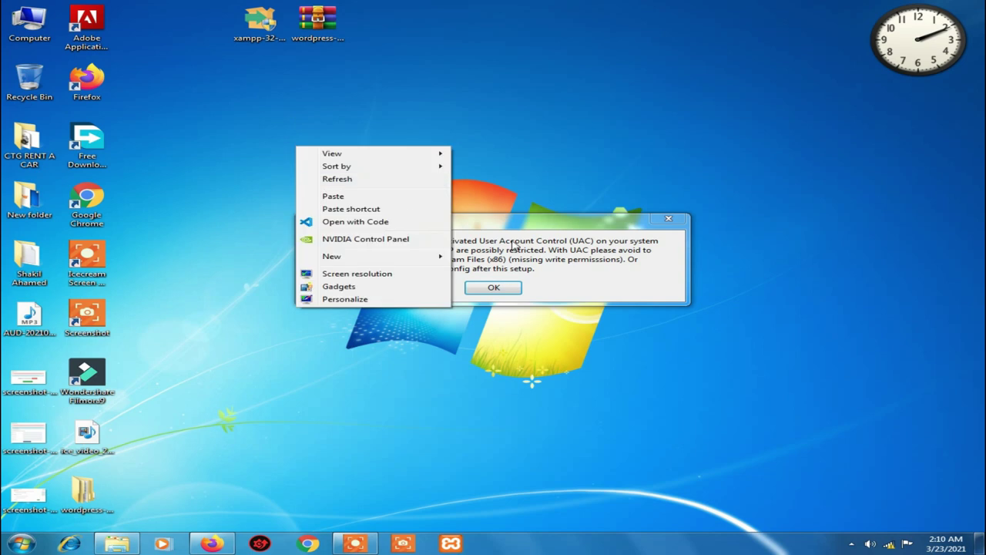
left_click(532, 270)
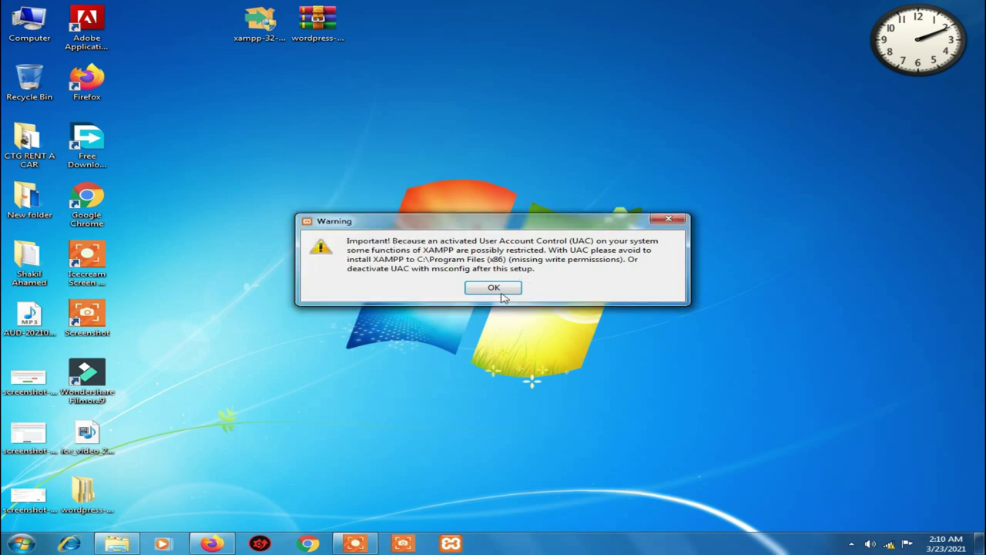
Acknowledge the UAC warning and advance past the setup welcome and components pages
left_click(493, 288)
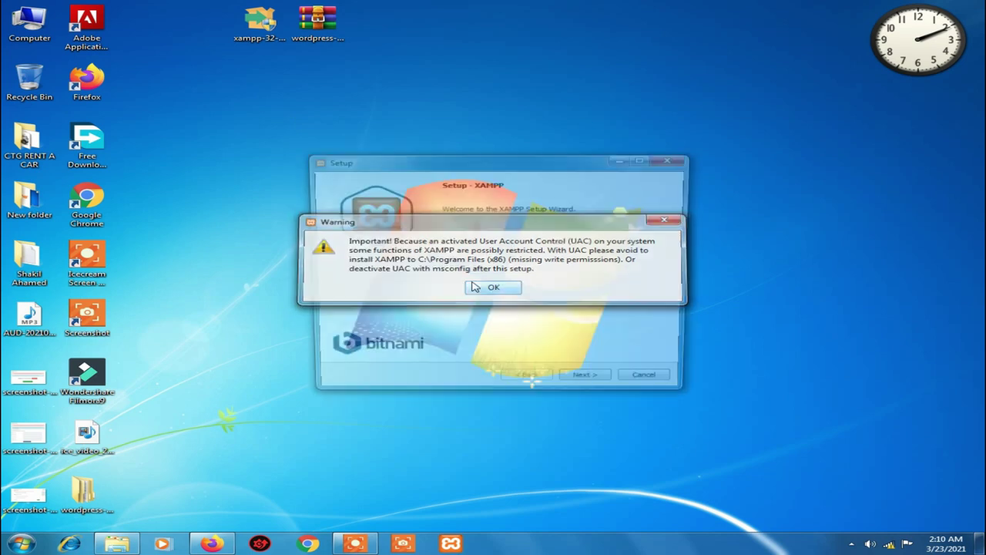
left_click_drag(472, 159, 397, 130)
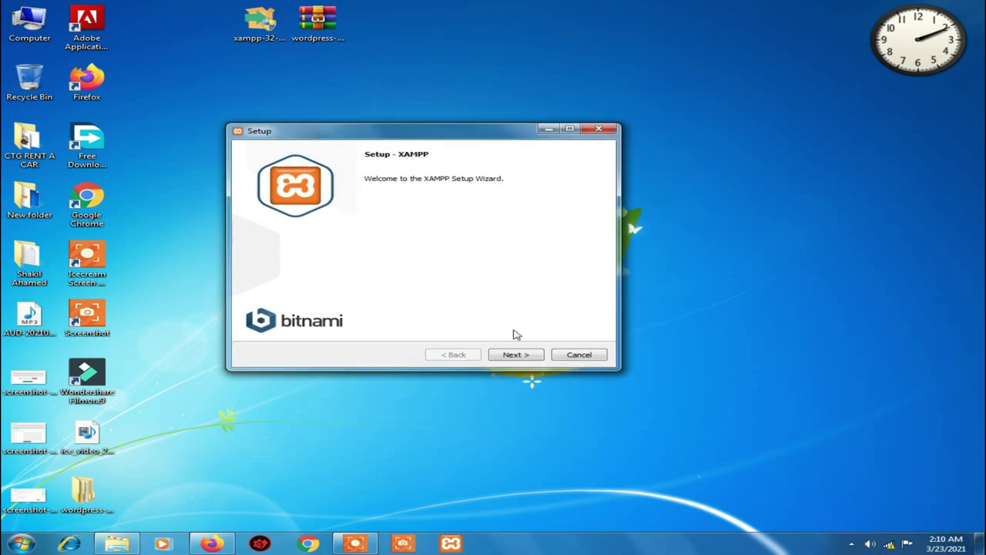
left_click(510, 355)
left_click(510, 355)
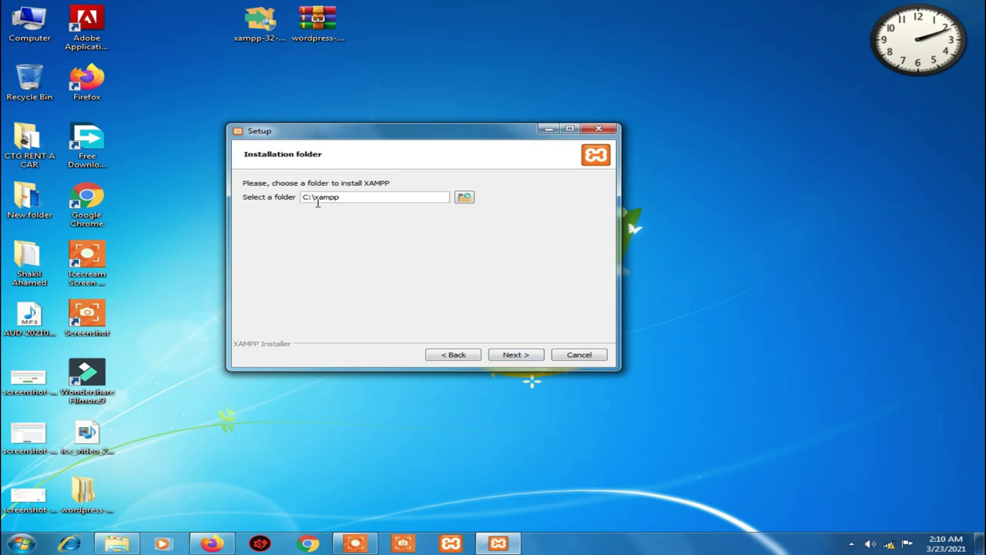
Install to C:\xampp with the Bitnami option unchecked, and start the installation
left_click(349, 198)
left_click_drag(343, 198, 316, 200)
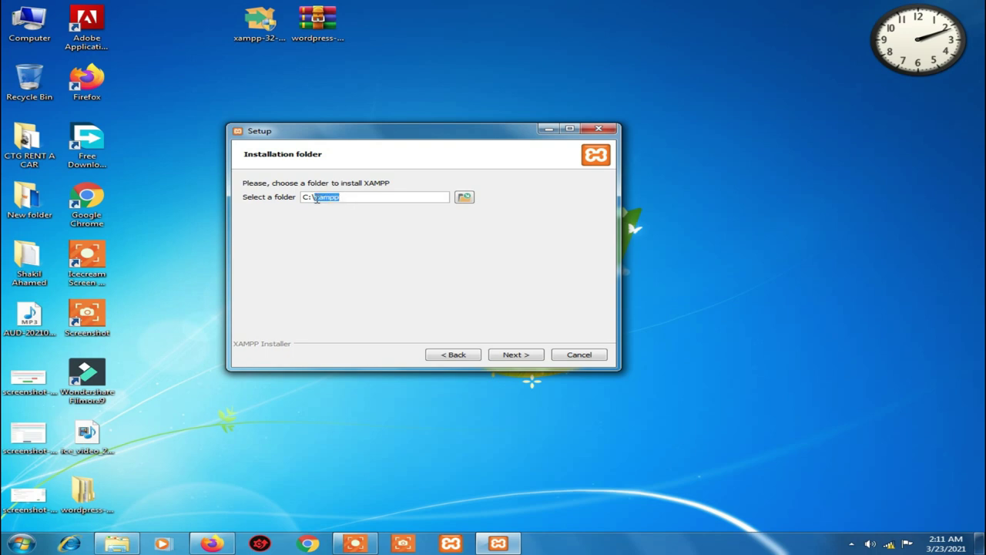
left_click(513, 356)
left_click(521, 237)
left_click(515, 356)
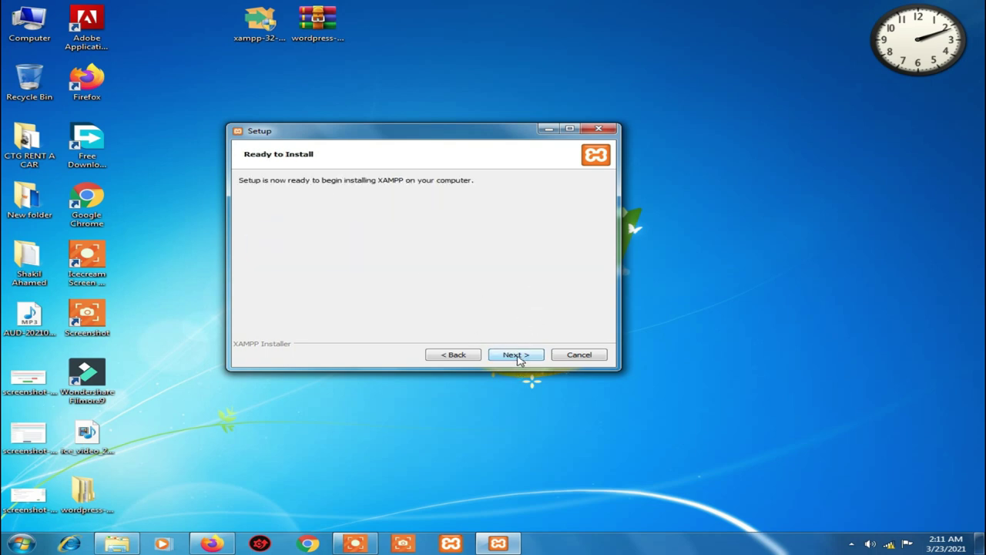
left_click(516, 356)
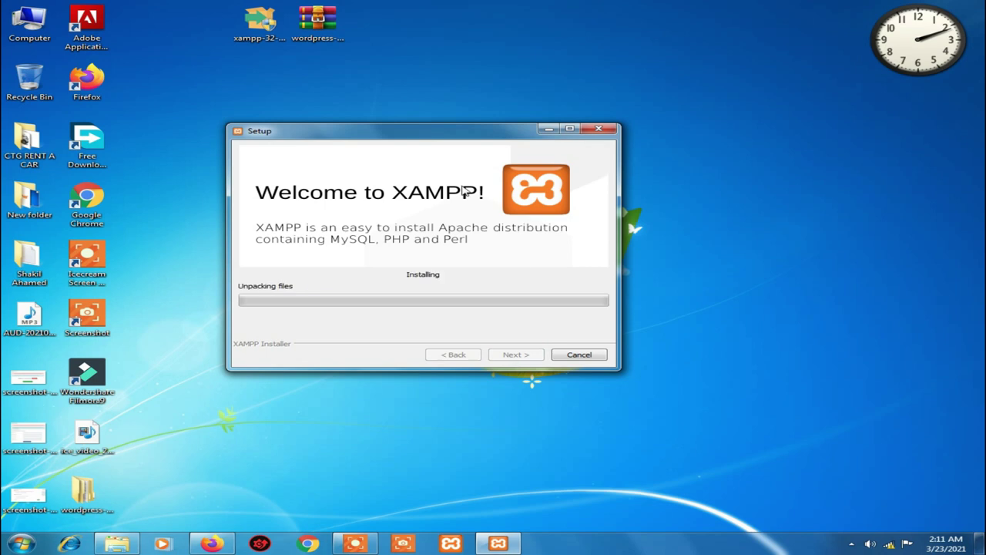
Let the install finish, then close the wizard without starting the Control Panel
right_click(387, 92)
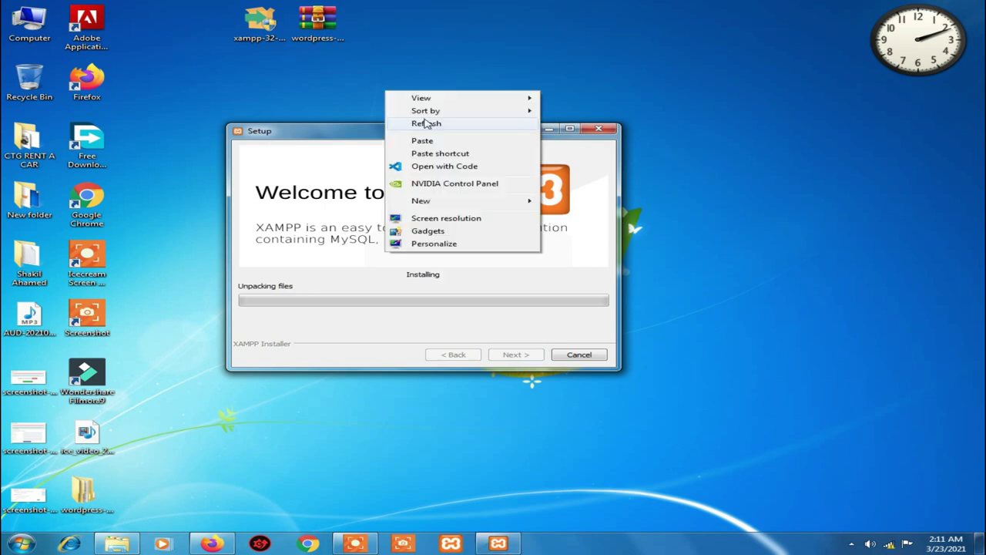
left_click(426, 124)
left_click_drag(377, 135, 478, 135)
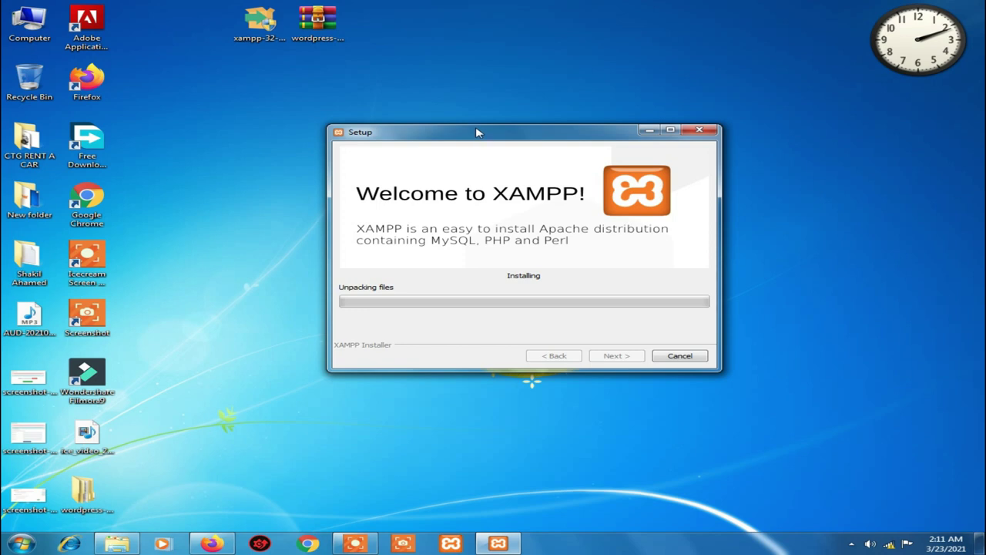
right_click(392, 69)
left_click(468, 103)
right_click(387, 83)
left_click(427, 116)
right_click(391, 85)
left_click(451, 116)
right_click(361, 72)
left_click(432, 103)
right_click(391, 91)
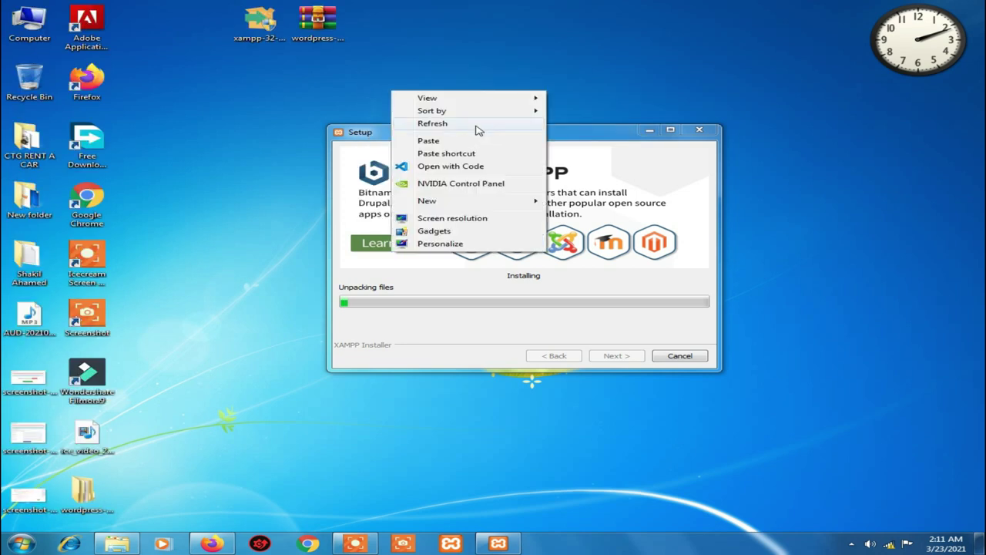
left_click(478, 131)
right_click(407, 99)
left_click(463, 135)
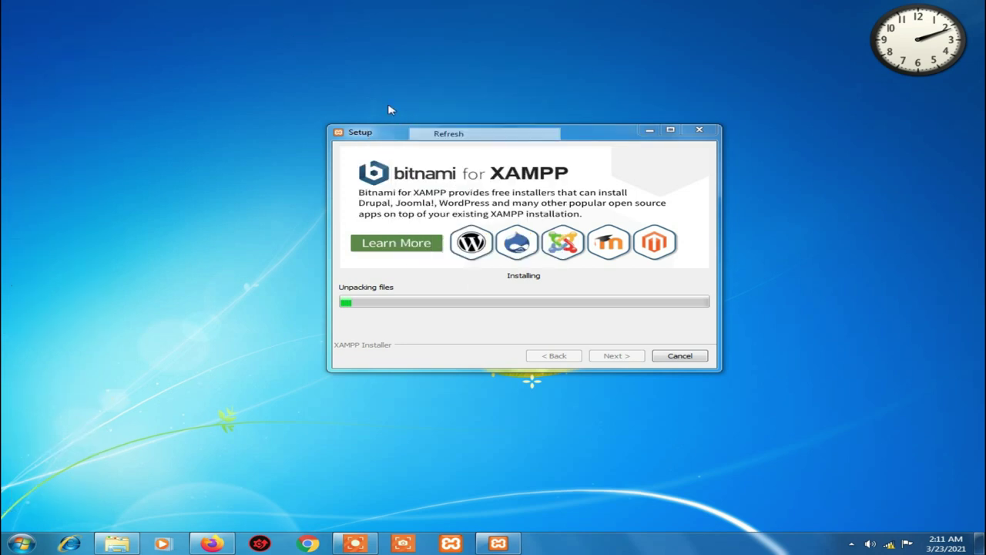
right_click(379, 98)
left_click(441, 128)
left_click_drag(458, 130, 399, 127)
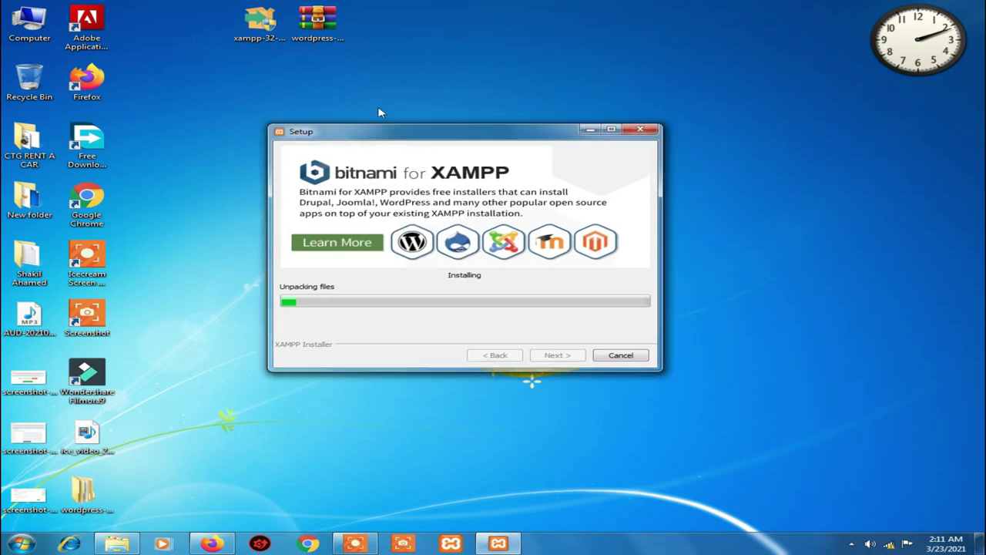
right_click(367, 98)
left_click(410, 130)
right_click(369, 103)
left_click(431, 135)
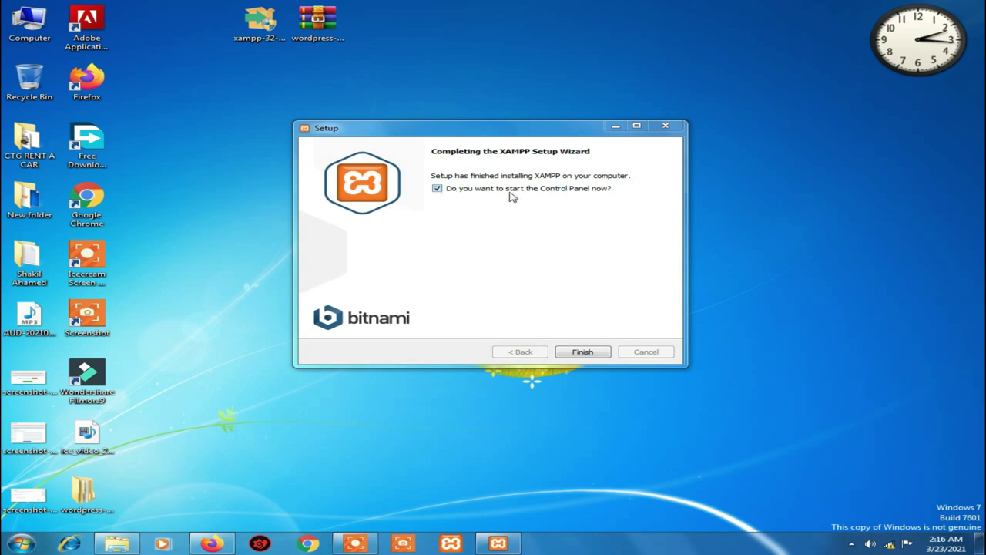
left_click(438, 190)
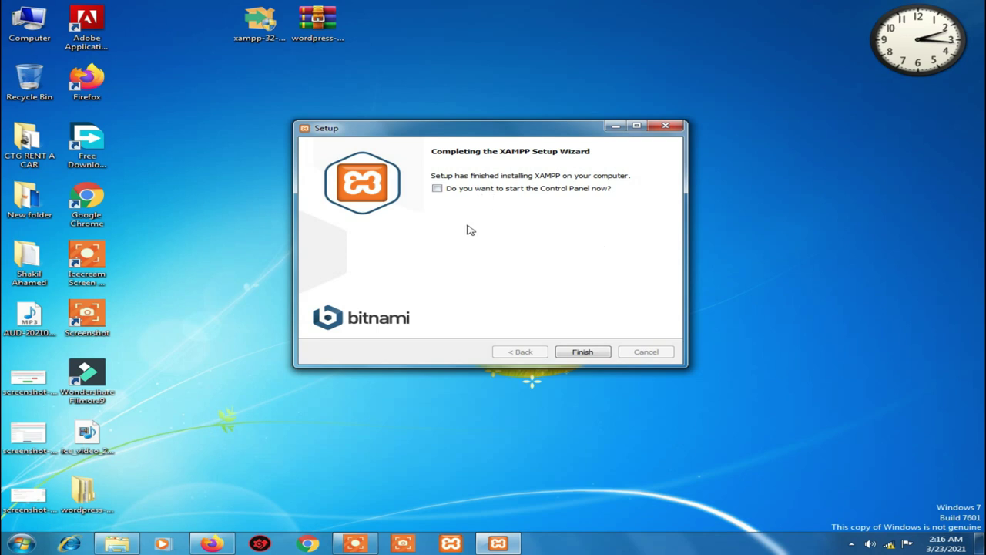
left_click(590, 355)
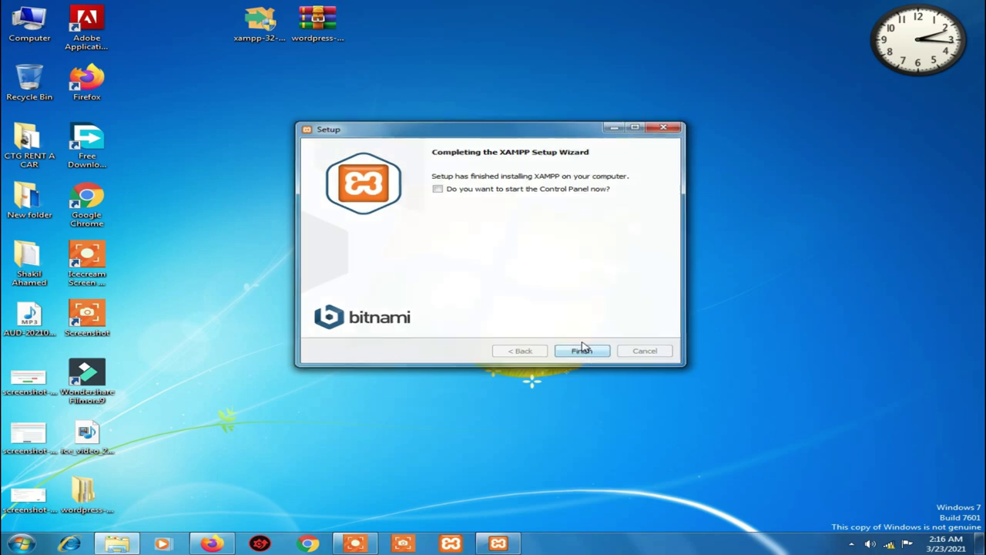
Launch the XAMPP Control Panel from a Start menu search for 'xampp'
right_click(442, 151)
left_click(505, 185)
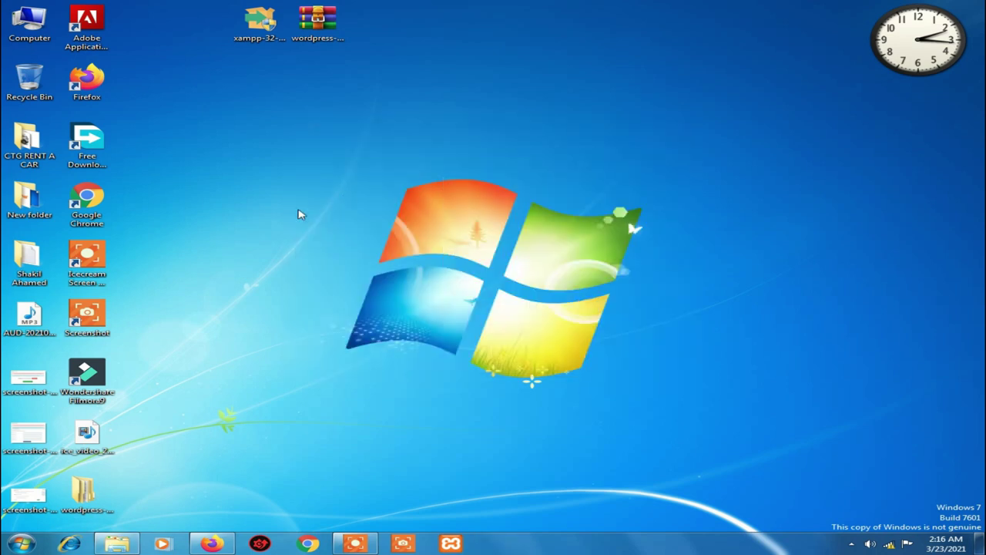
left_click(16, 546)
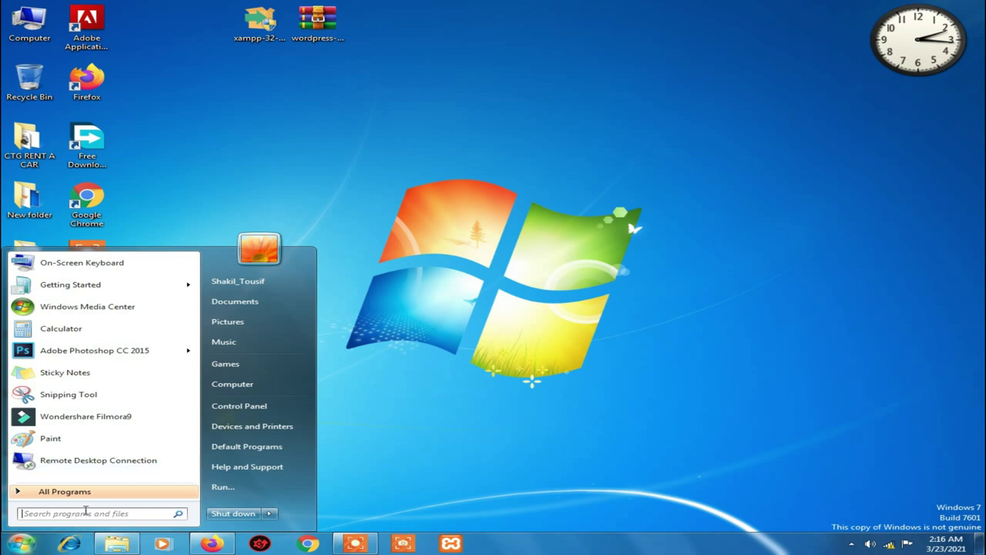
type("xampp")
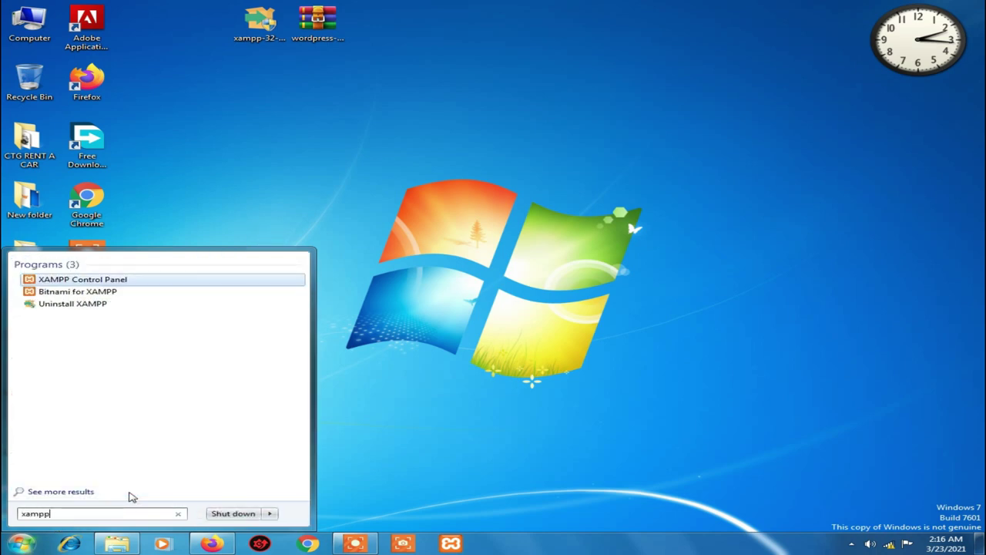
left_click(100, 280)
Refresh the desktop a few times and bring Firefox back from the taskbar
right_click(614, 126)
left_click(696, 158)
right_click(429, 106)
left_click(493, 140)
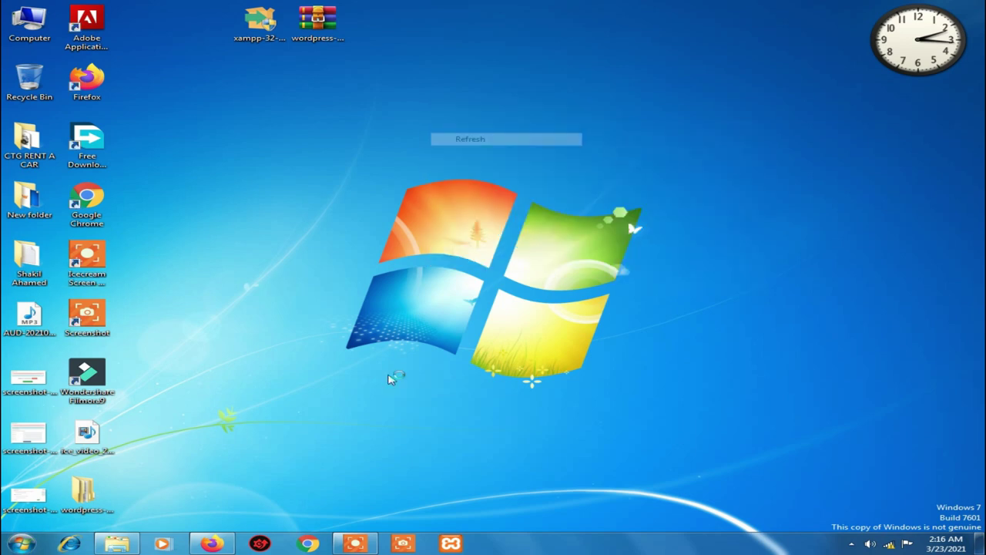
right_click(433, 264)
left_click(490, 296)
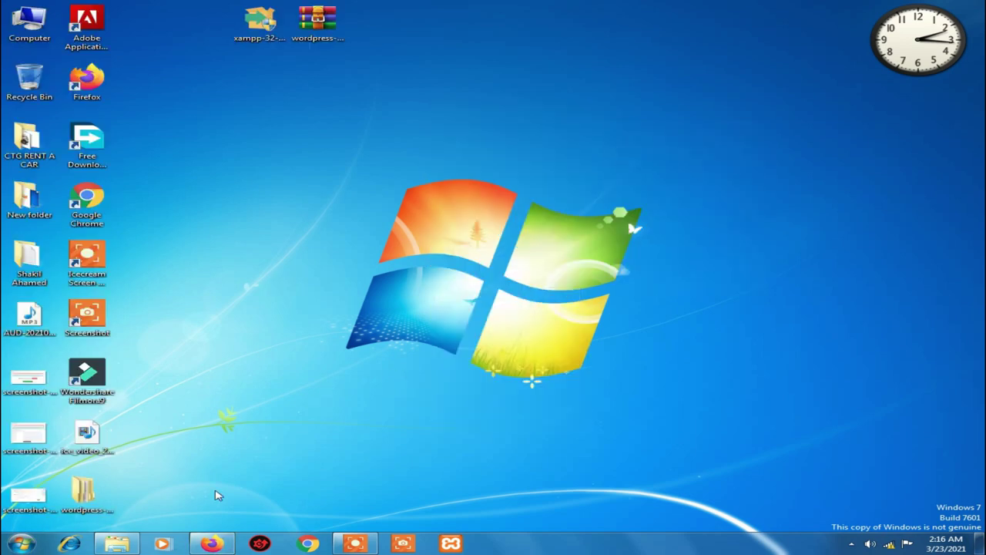
left_click(221, 548)
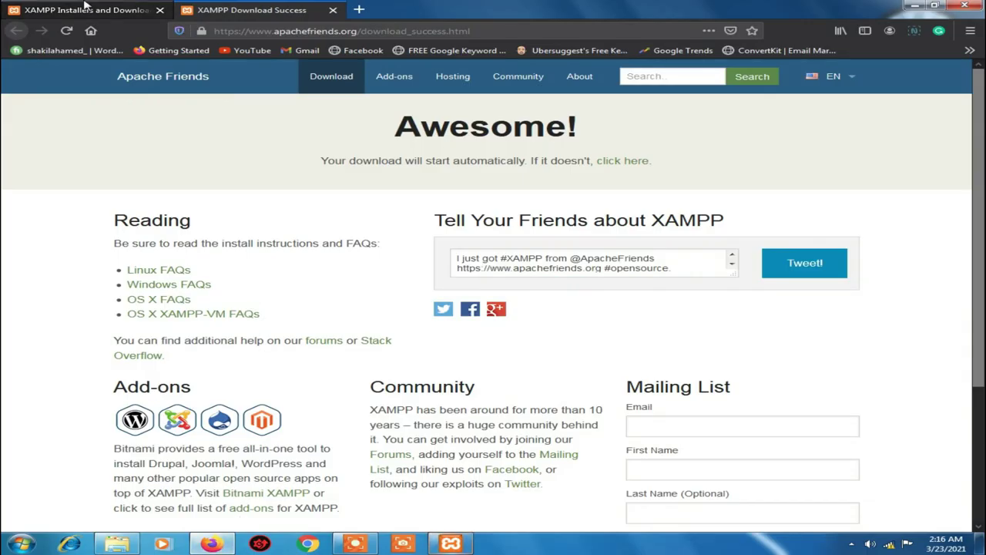
Go to wordpress.org in the first tab
left_click(115, 10)
left_click(375, 32)
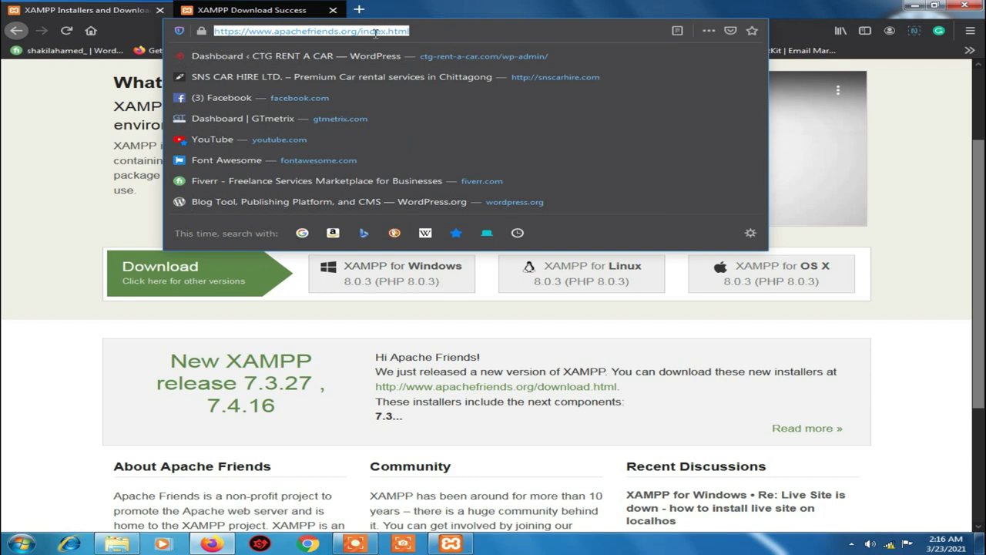
type("wordpress")
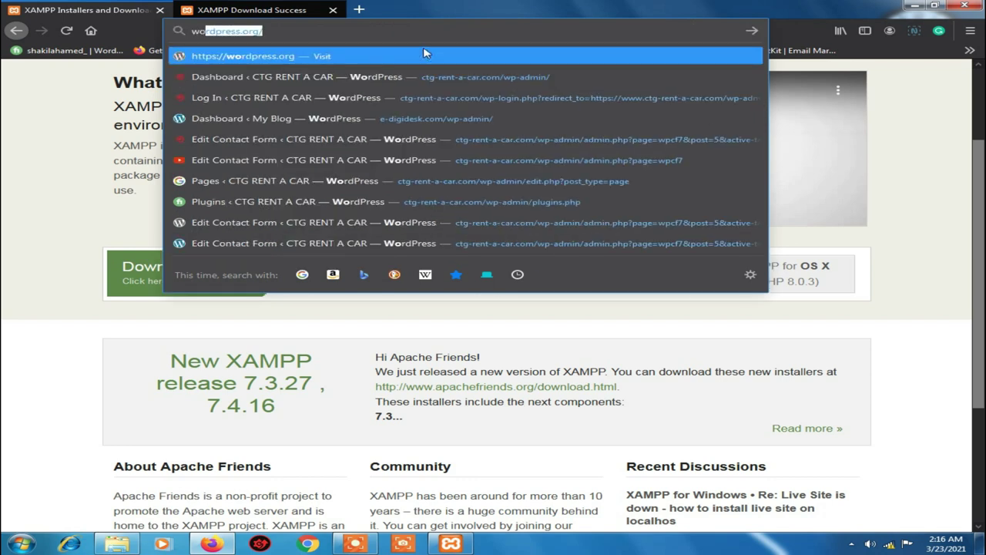
type(".o")
left_click(425, 56)
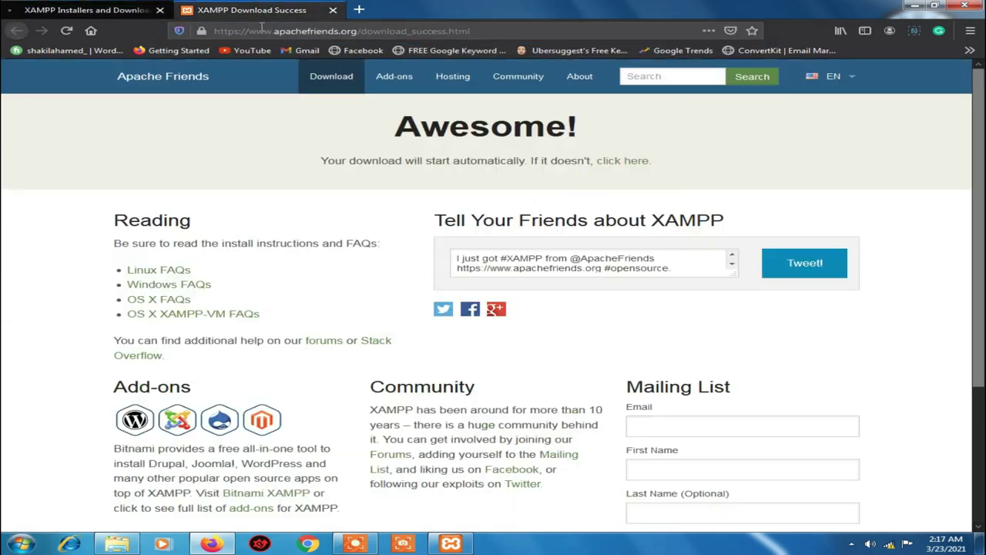
Load wordpress.com in the second tab and highlight its welcome headline
left_click(325, 31)
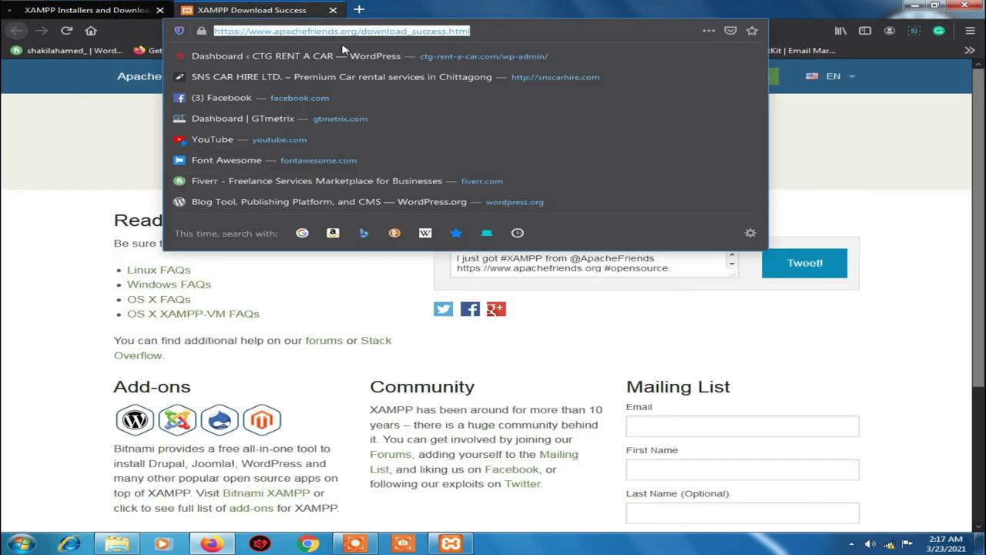
type("wordp")
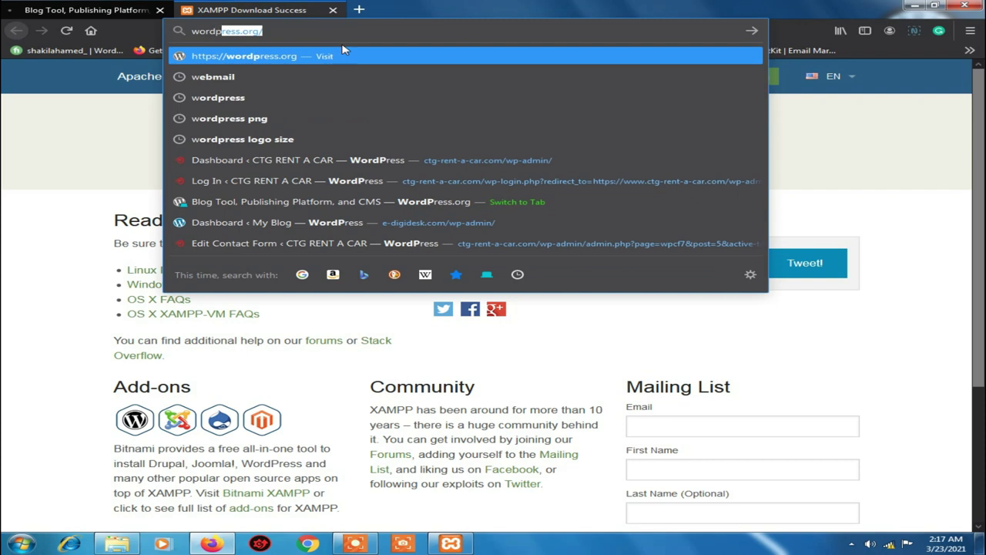
type("ress.com")
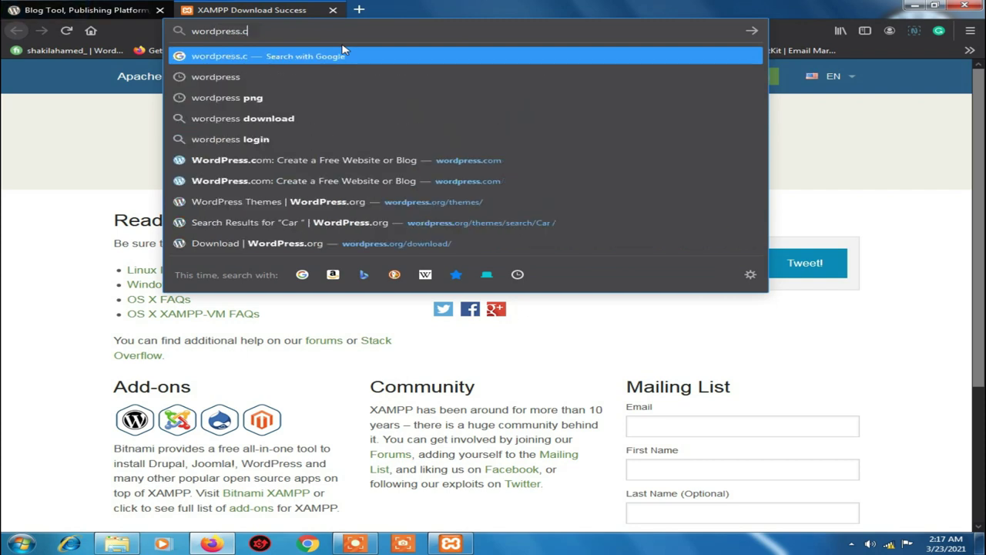
key("Return")
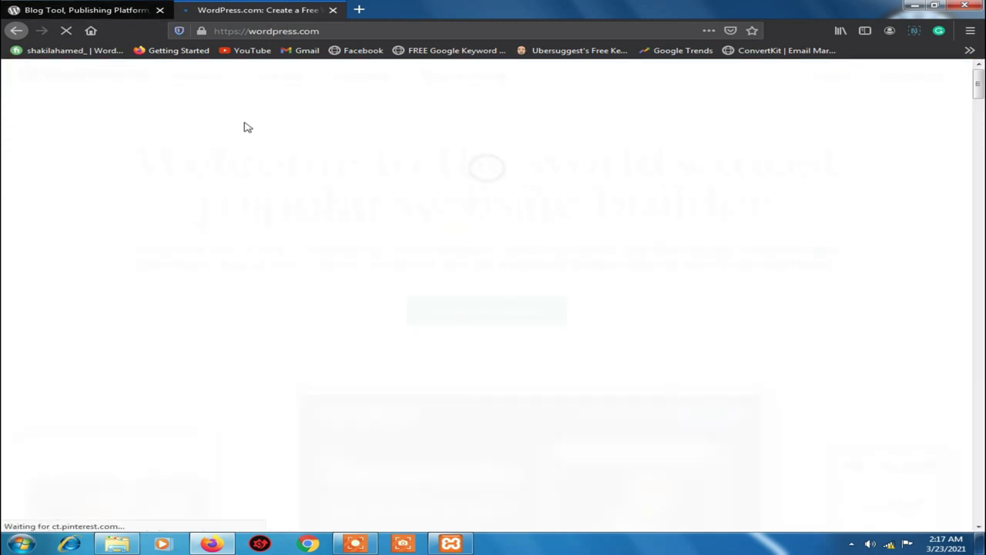
left_click(88, 9)
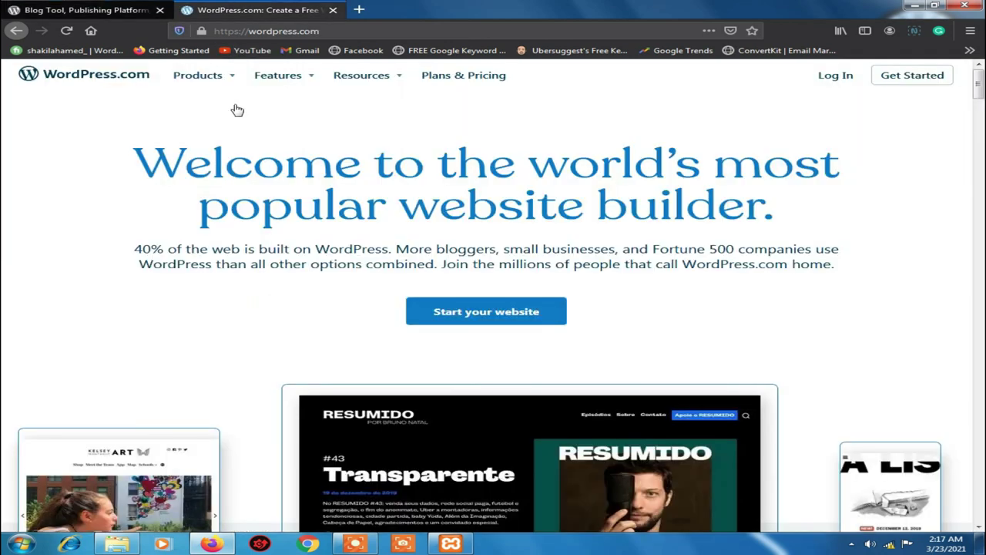
left_click_drag(143, 153, 811, 220)
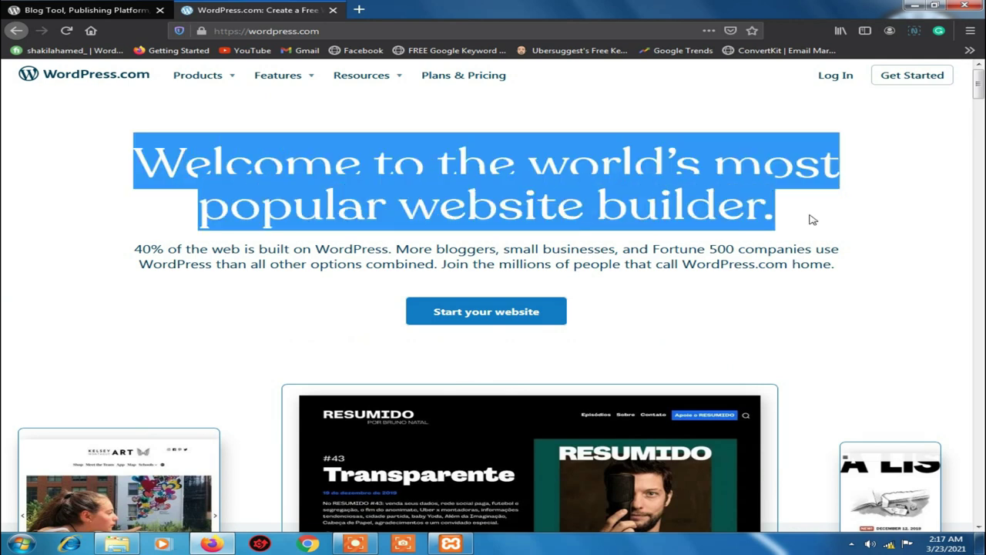
Highlight the words 'builder' and 'Welcome' in the WordPress.com headline
left_click(121, 6)
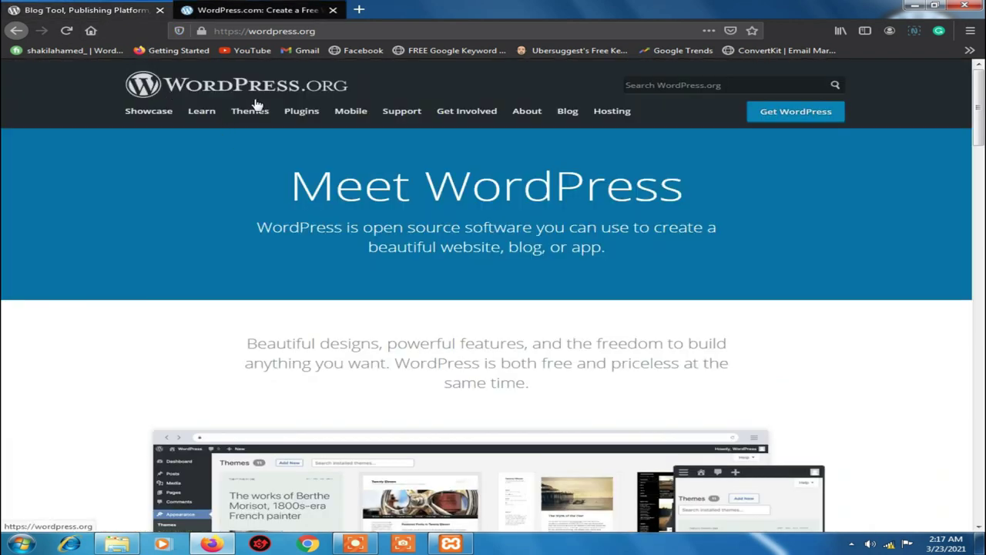
left_click(264, 11)
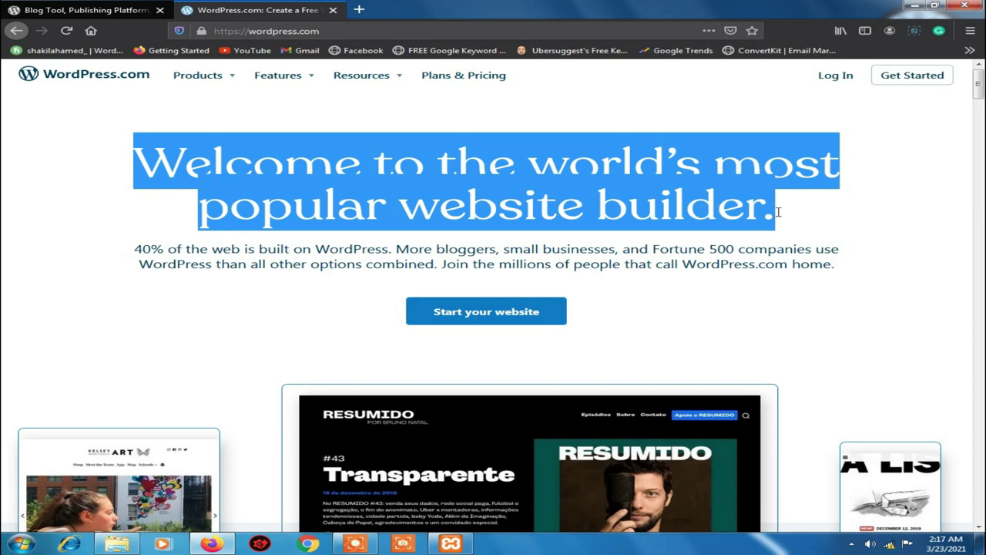
left_click(643, 205)
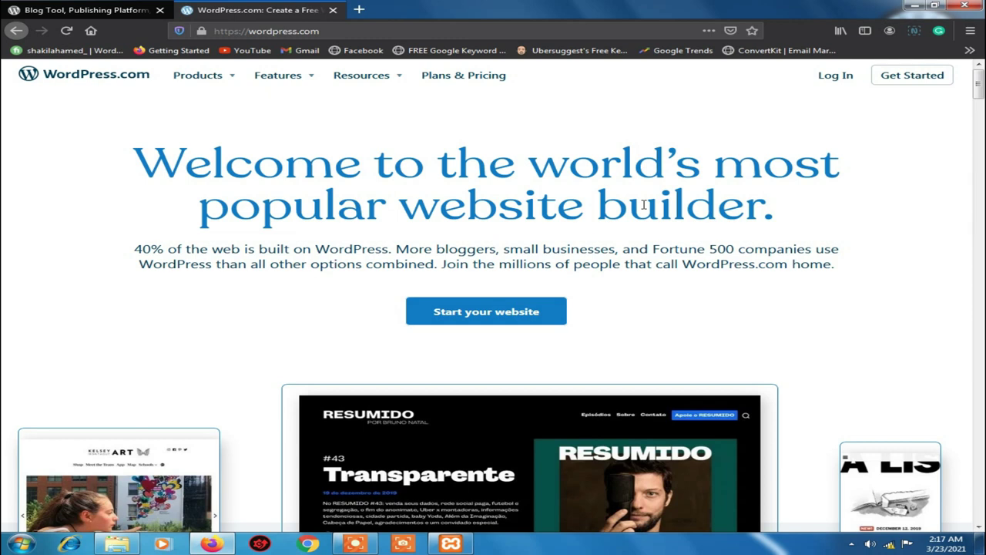
double_click(643, 204)
left_click(179, 166)
double_click(220, 160)
Highlight the 'Meet WordPress' heading on wordpress.org, then words in the WordPress.com headline
key("ctrl+shift+Tab")
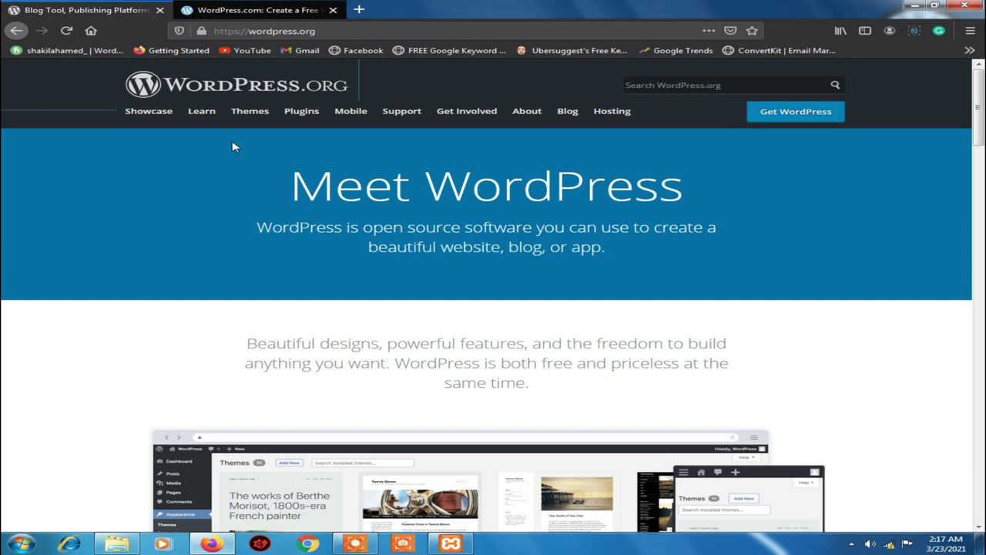
left_click_drag(263, 193, 729, 195)
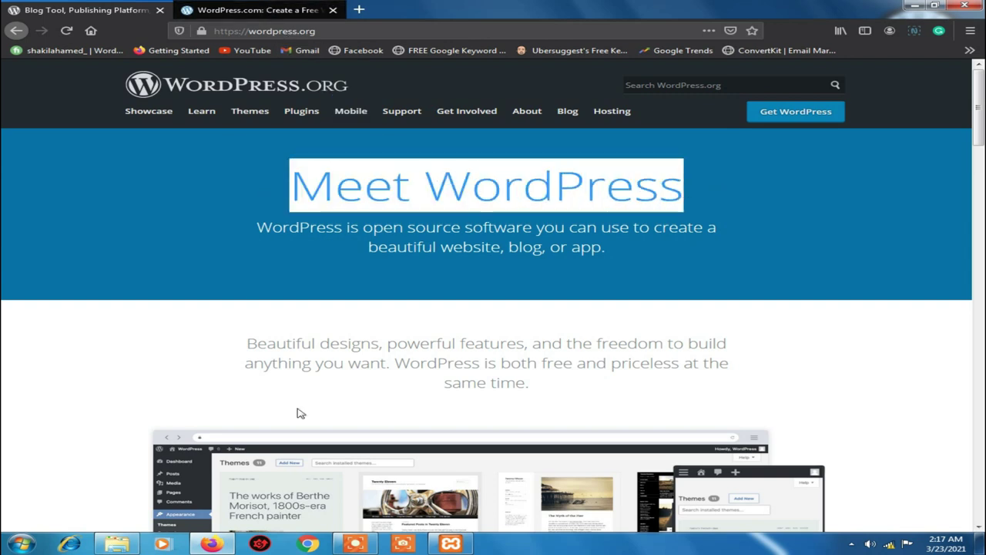
left_click(215, 6)
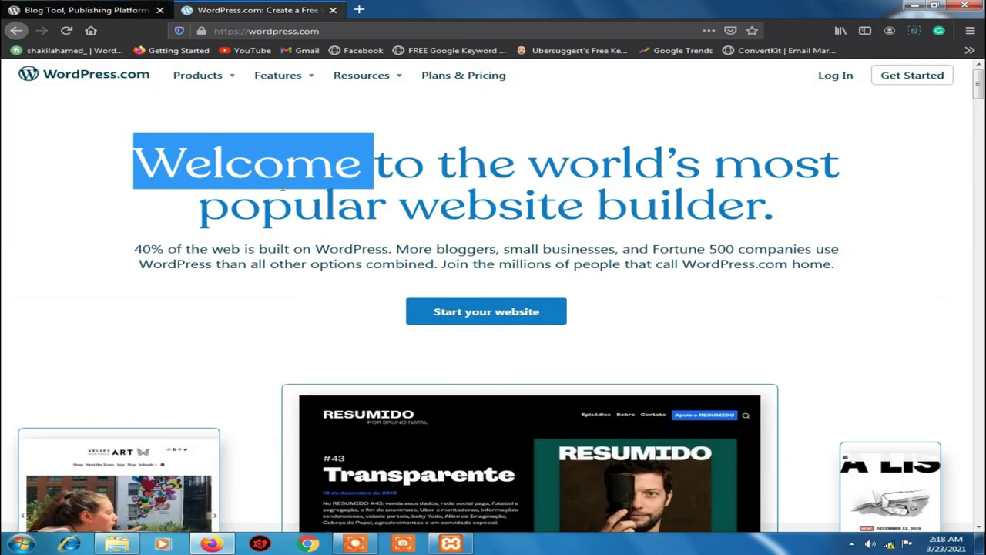
double_click(434, 165)
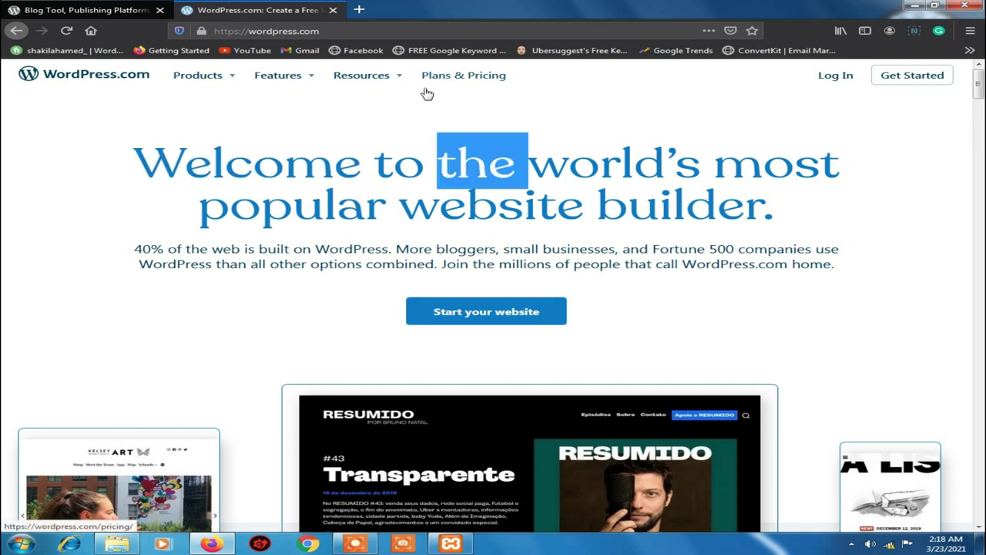
left_click(270, 177)
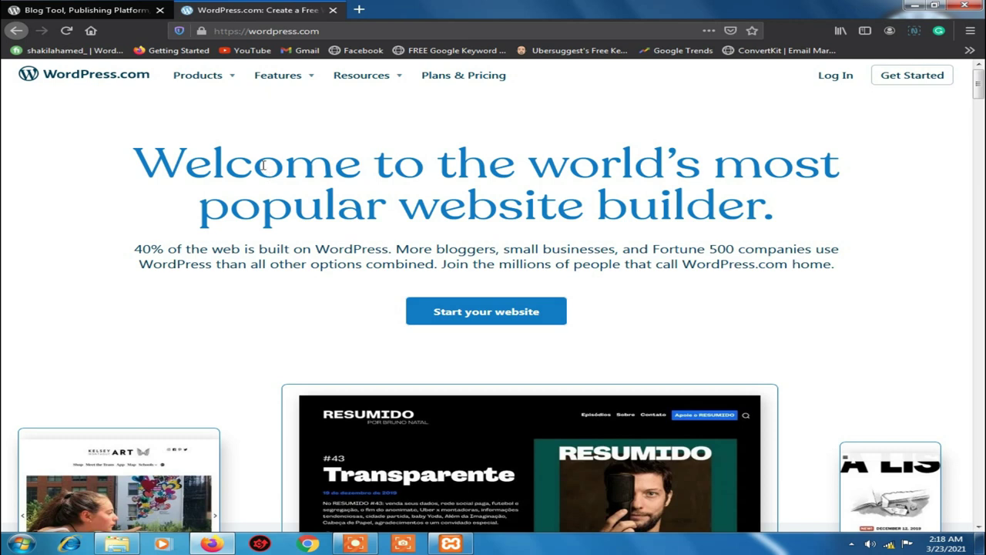
double_click(262, 165)
double_click(469, 206)
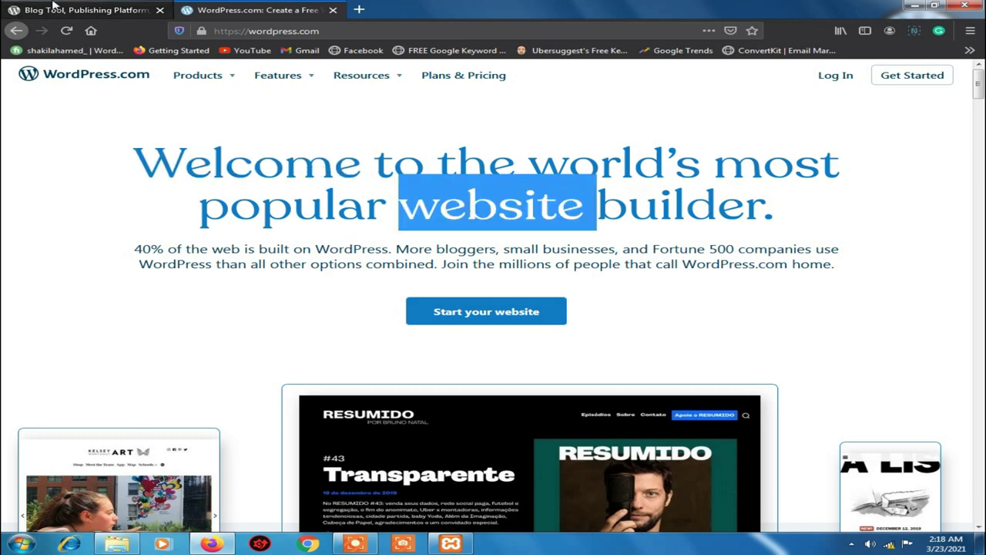
Highlight the whole WordPress.com headline, then close the WordPress.com tab
left_click(81, 10)
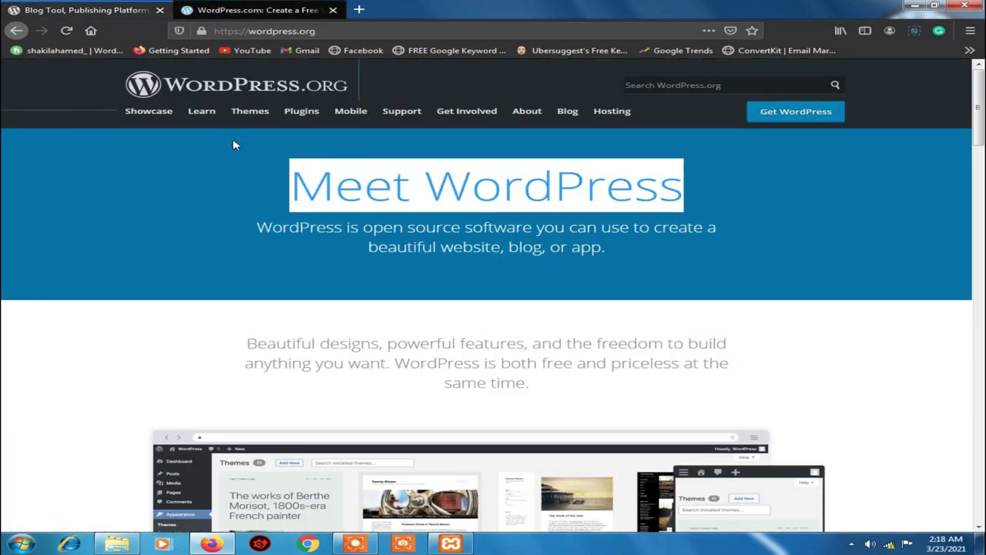
left_click(258, 10)
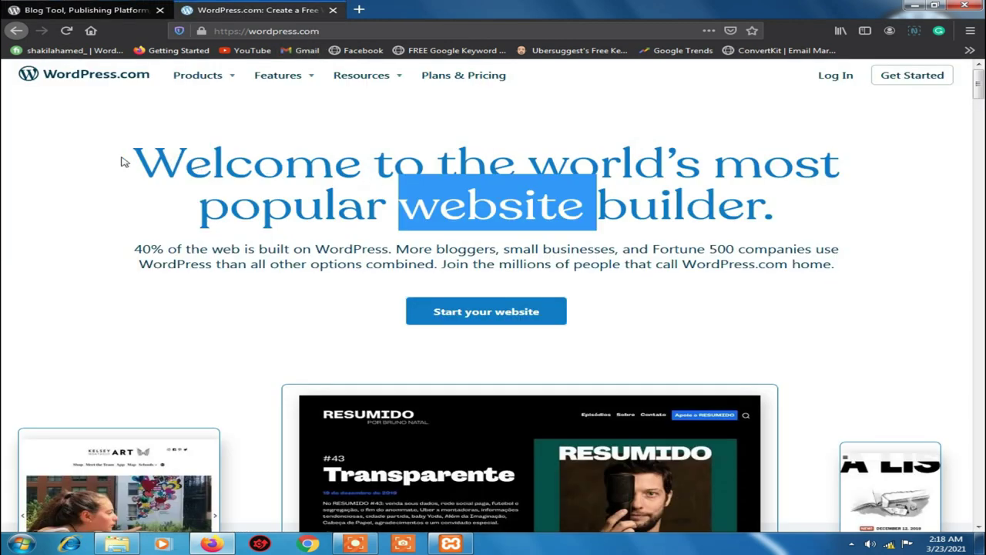
left_click_drag(133, 158, 798, 208)
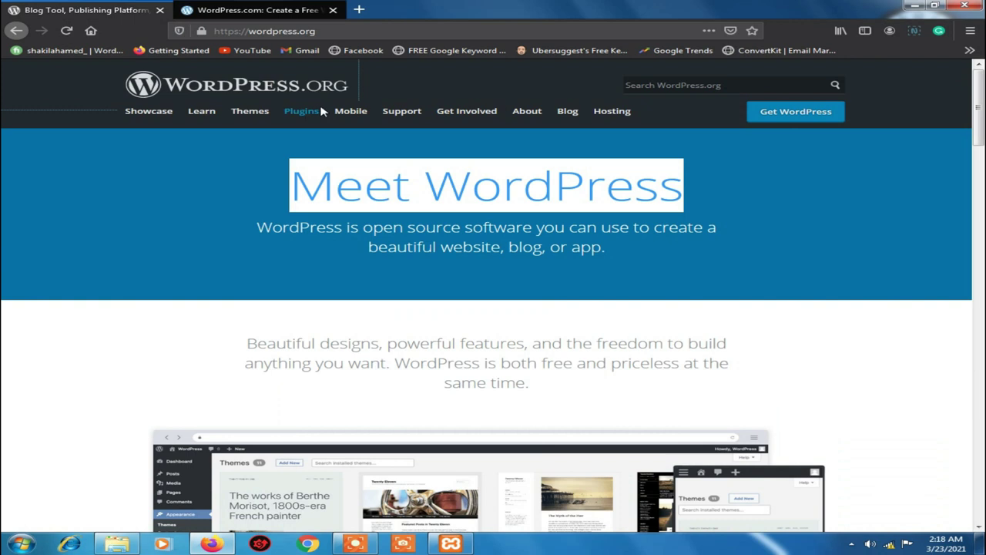
left_click(548, 223)
left_click(333, 10)
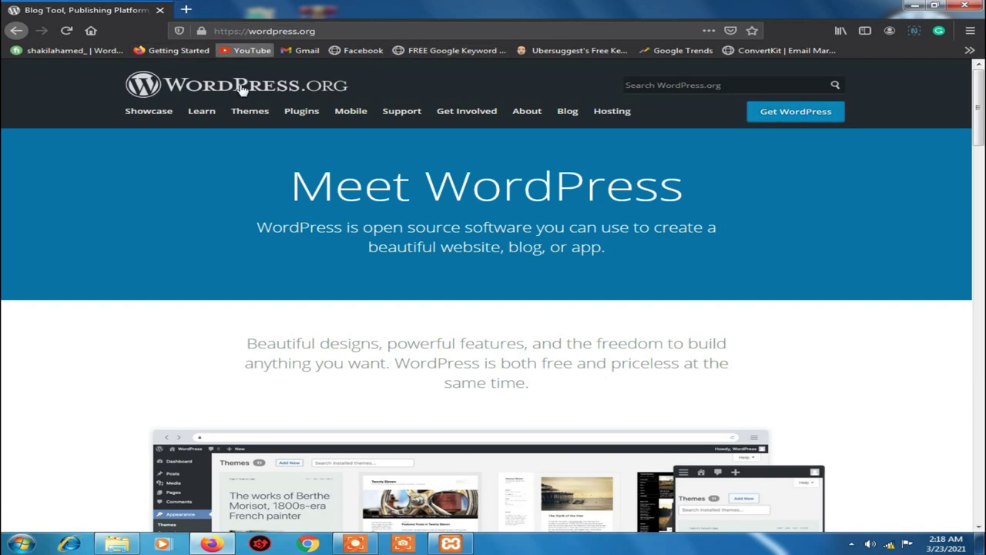
Search Google for 'wordpress' in a new tab
left_click(186, 10)
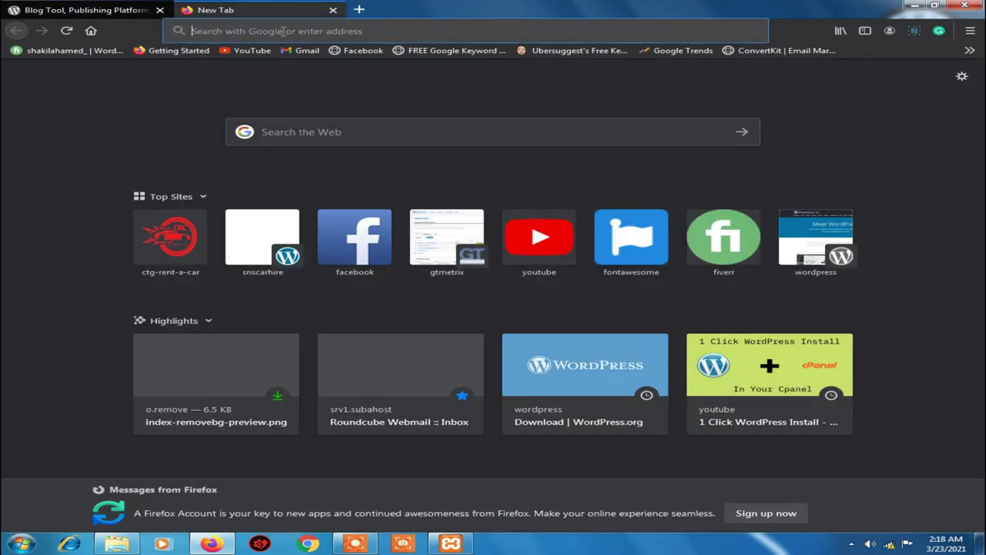
left_click(283, 30)
type("wordpress")
key("Return")
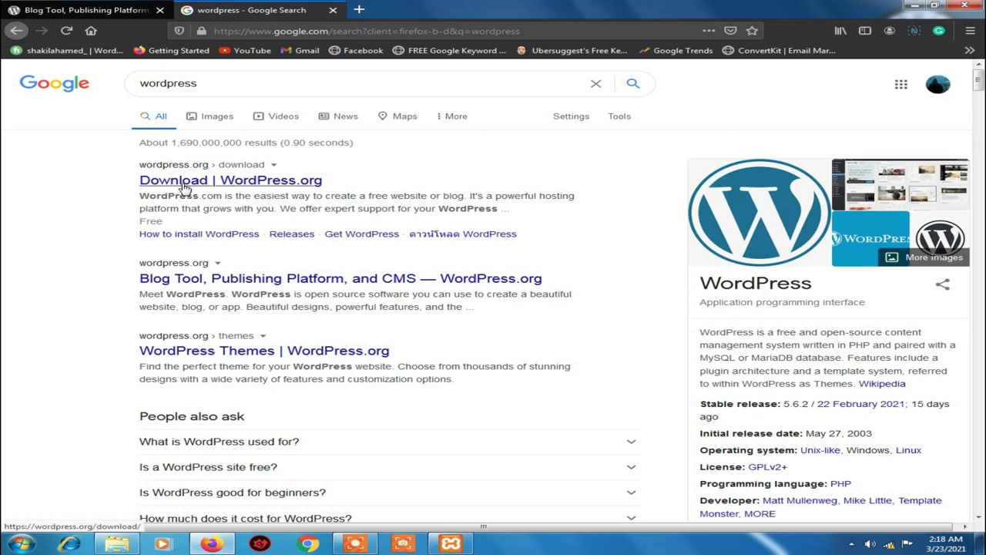
Request WordPress 5.7 from wordpress.org's download page, cancel the zip prompt, and minimize Firefox
key("ctrl+Tab")
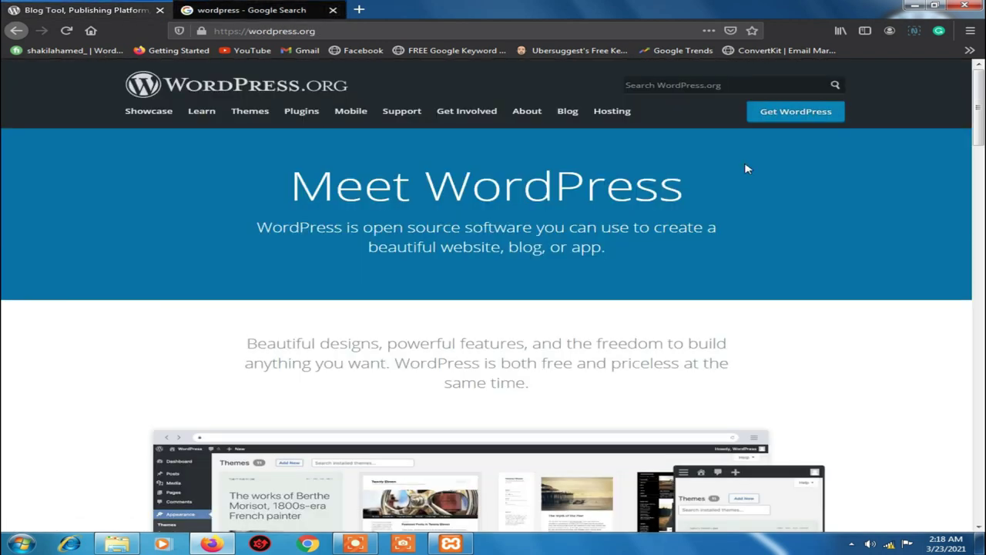
left_click(795, 117)
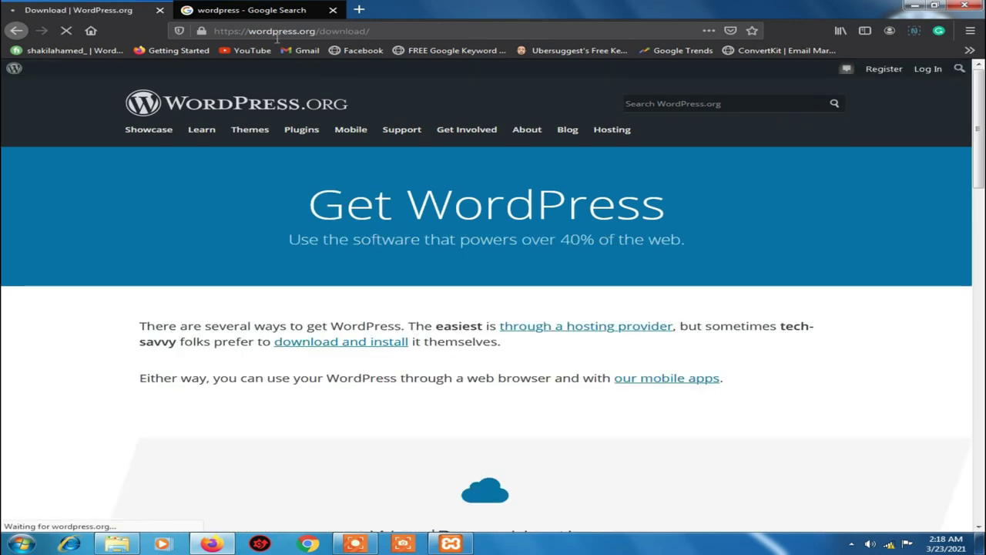
scroll(258, 148, "down", 5)
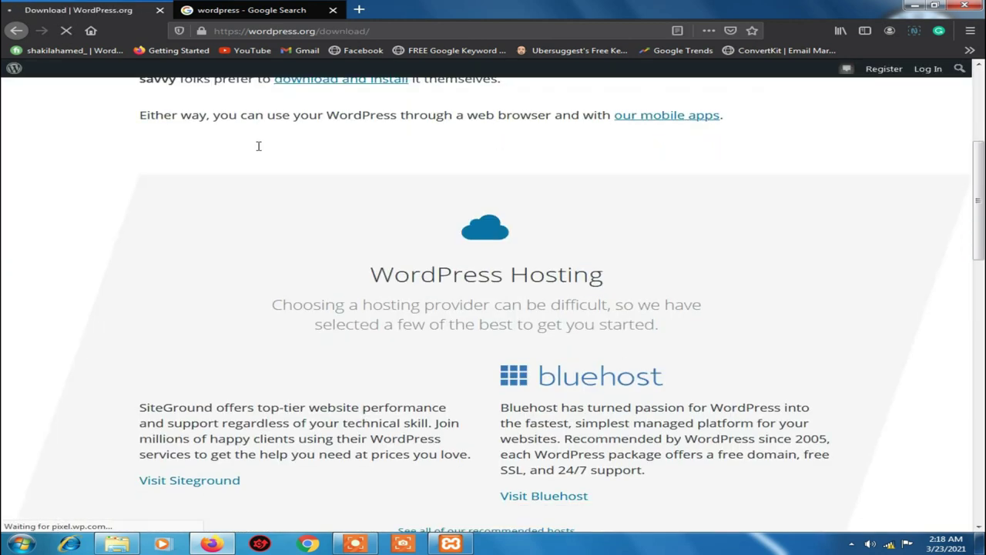
scroll(258, 146, "down", 10)
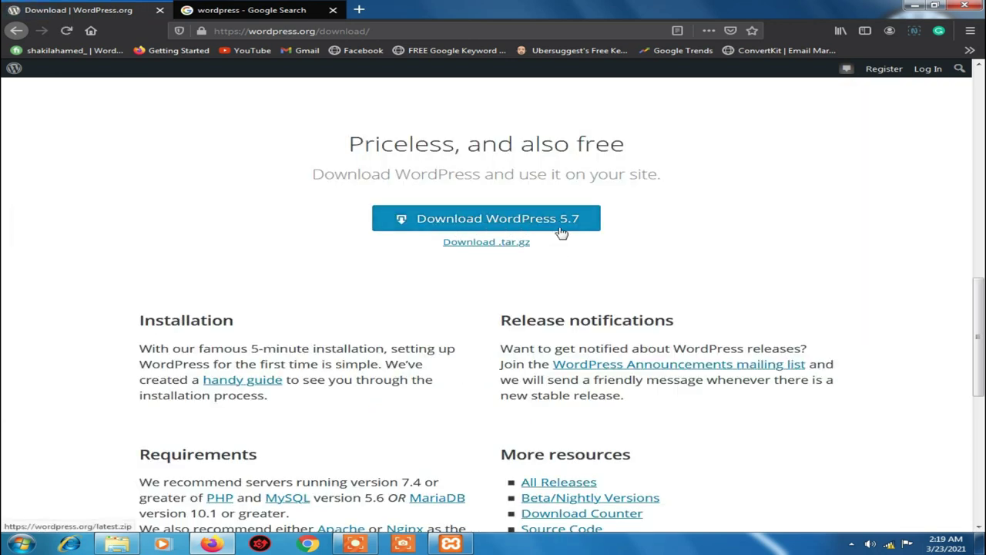
left_click(493, 221)
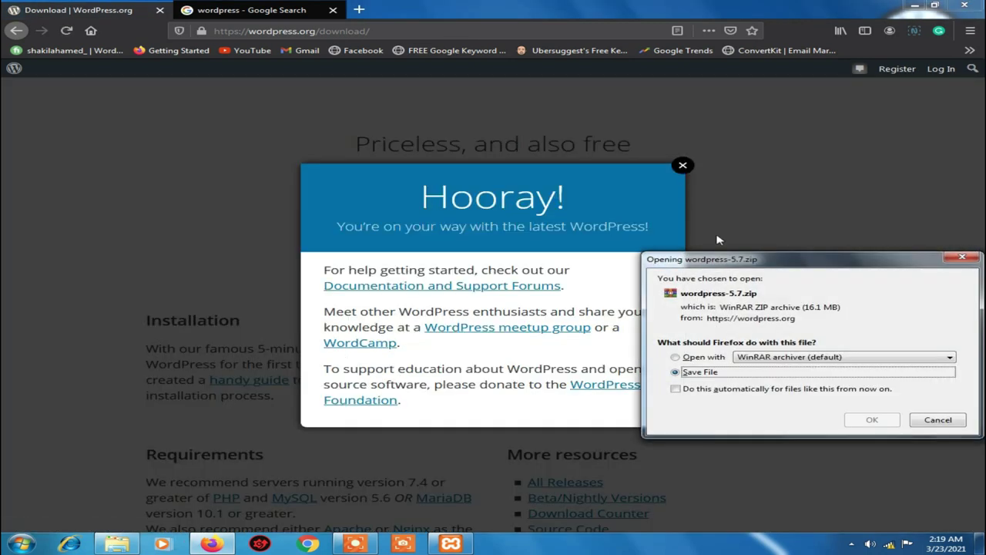
left_click(933, 423)
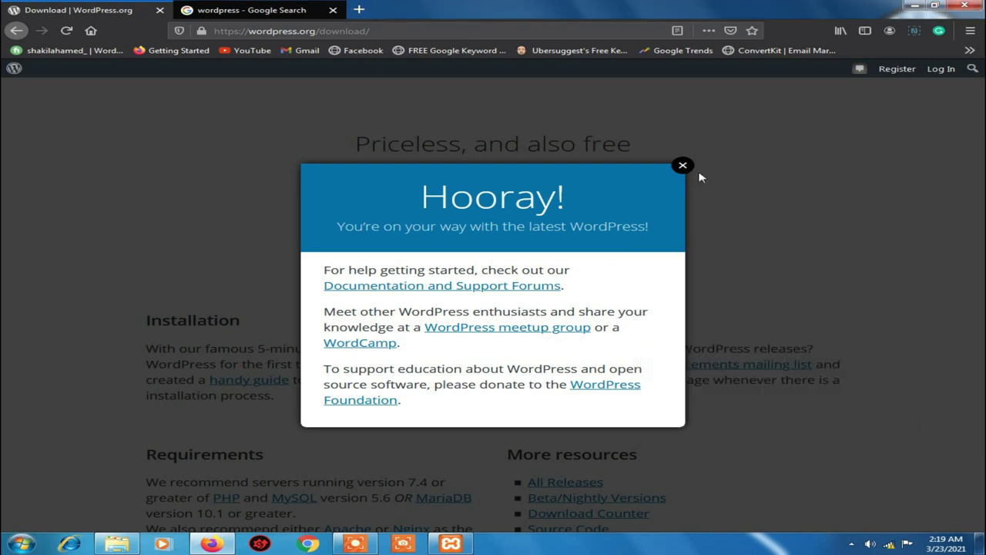
left_click(913, 5)
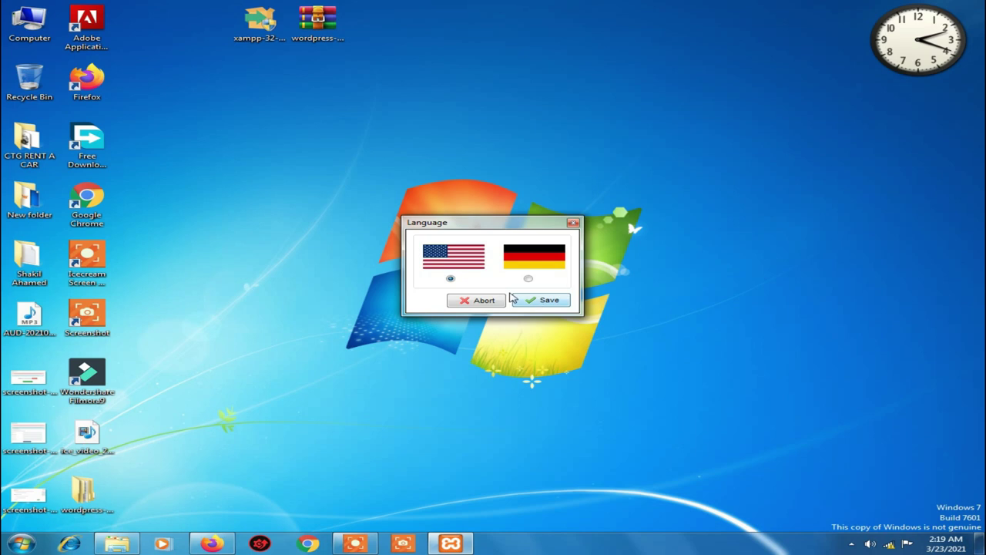
Keep English as the XAMPP language and dismiss the log's context menu
left_click_drag(476, 226, 498, 228)
left_click(574, 307)
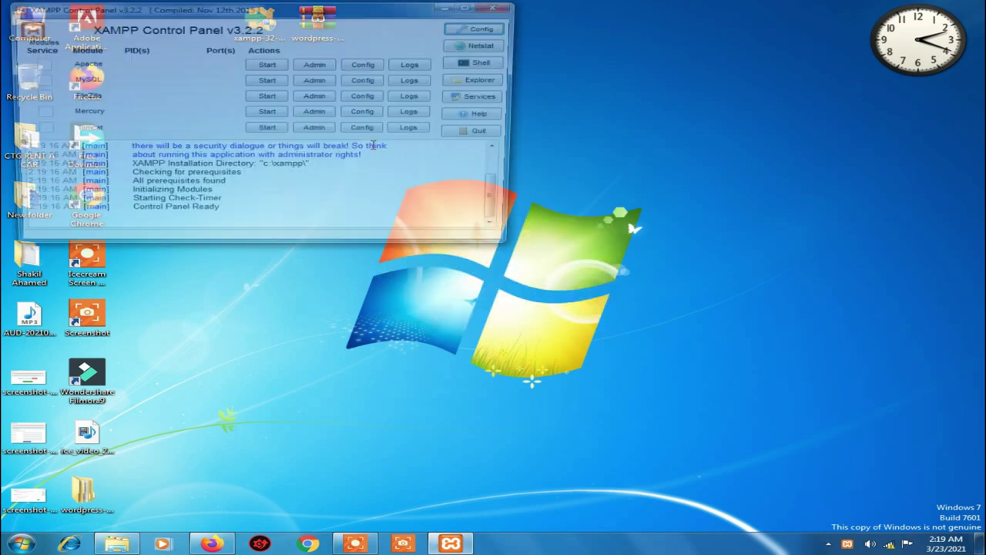
right_click(373, 148)
left_click(275, 74)
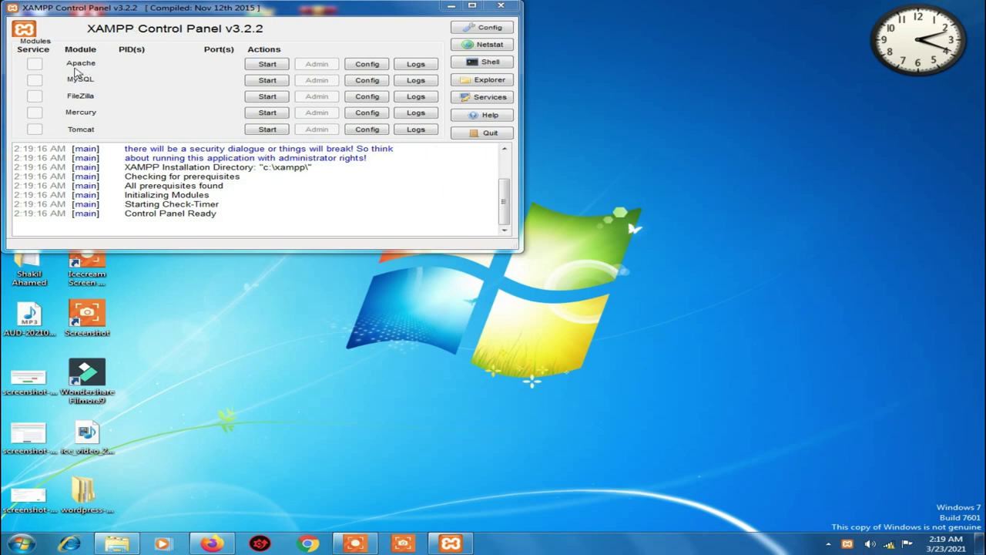
Start Apache and MySQL, then switch back to Firefox
left_click(274, 66)
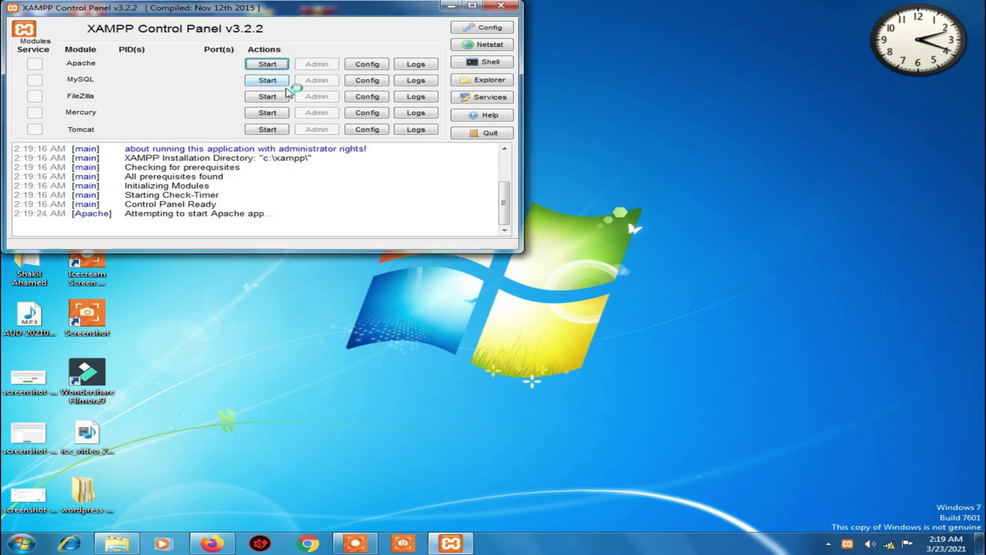
left_click(269, 81)
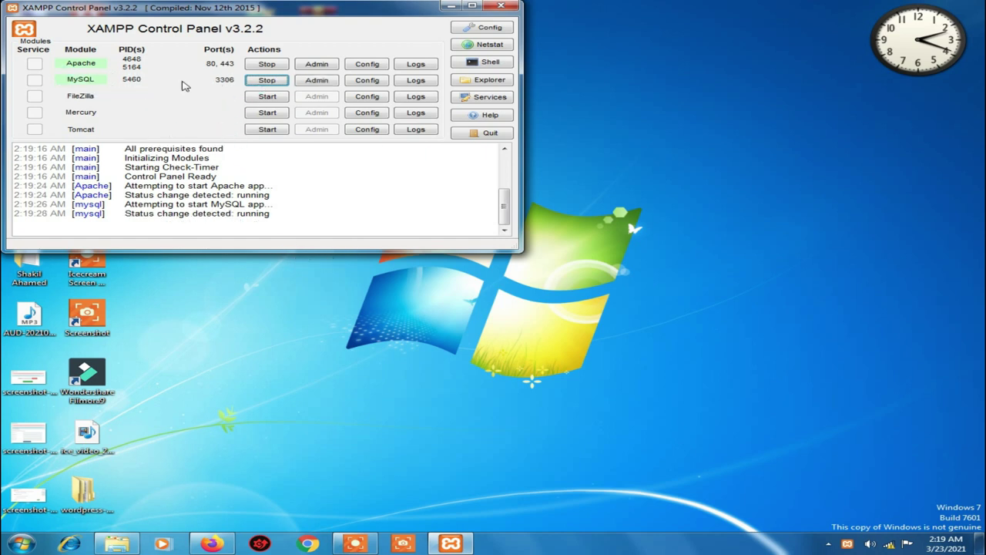
left_click(211, 544)
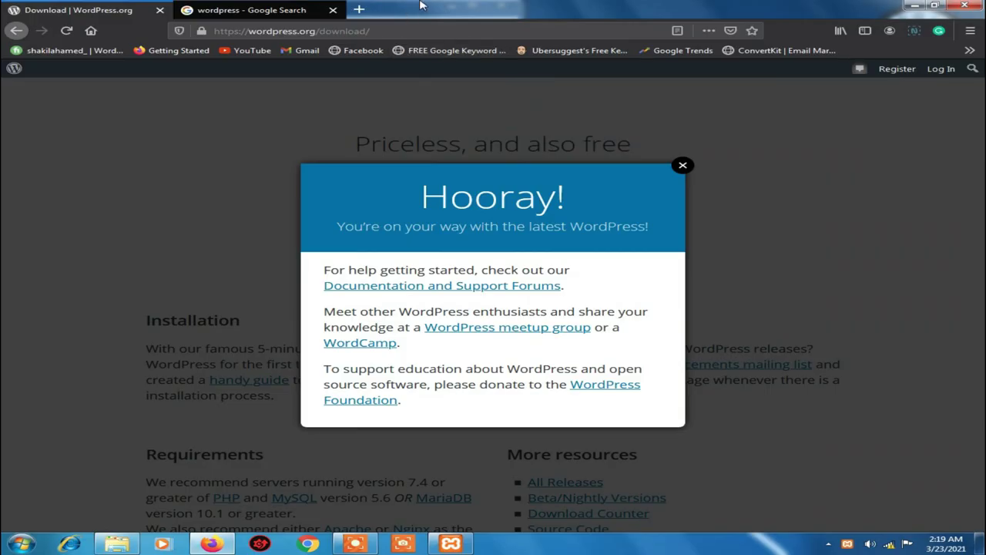
Type 'mysql not starting' in a new tab, then close that tab and minimize Firefox
left_click(359, 10)
left_click(404, 131)
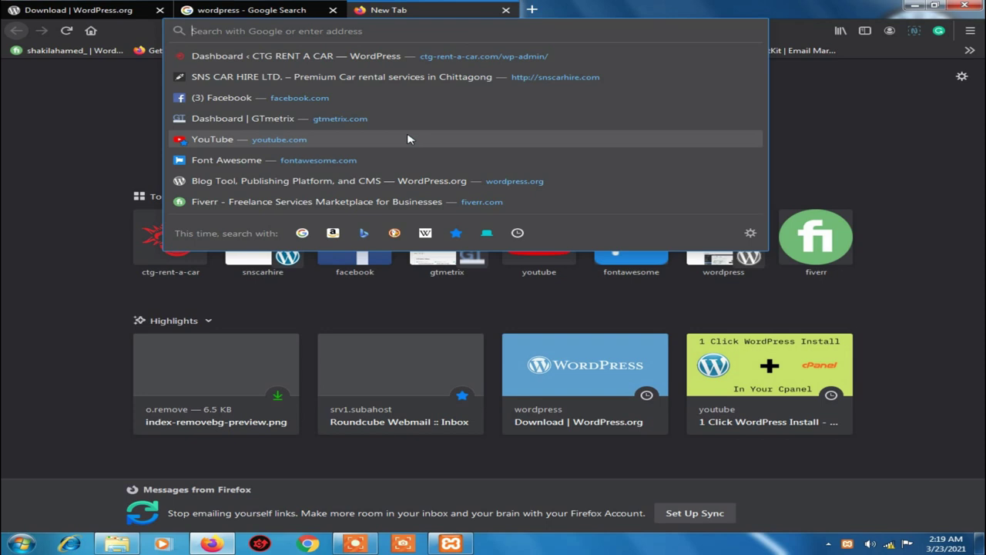
type("mys")
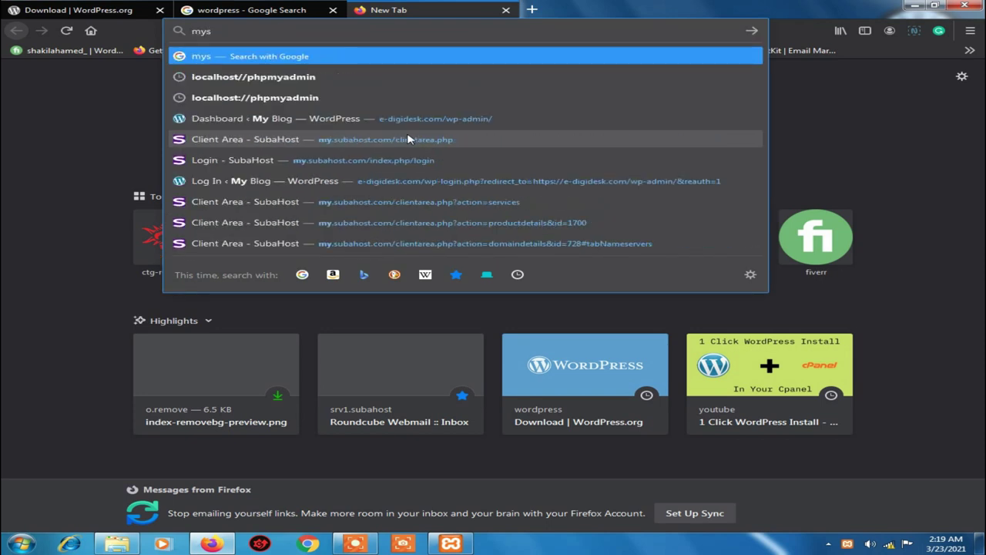
type("ql ")
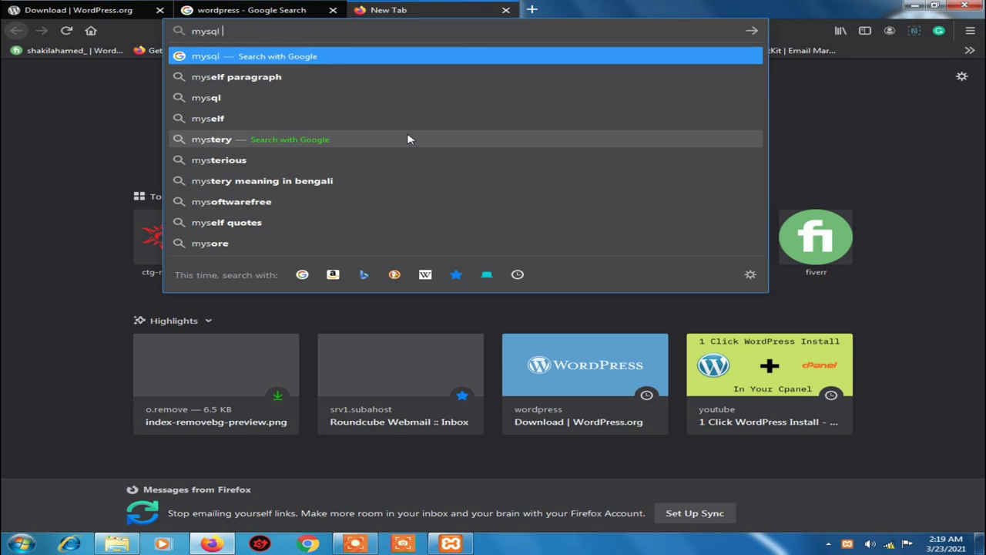
type("not star")
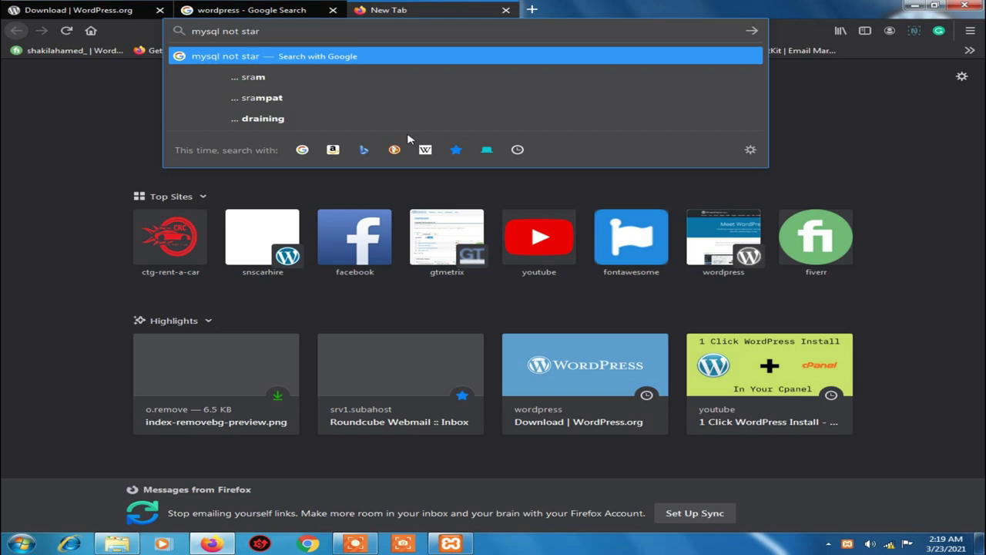
type("ting")
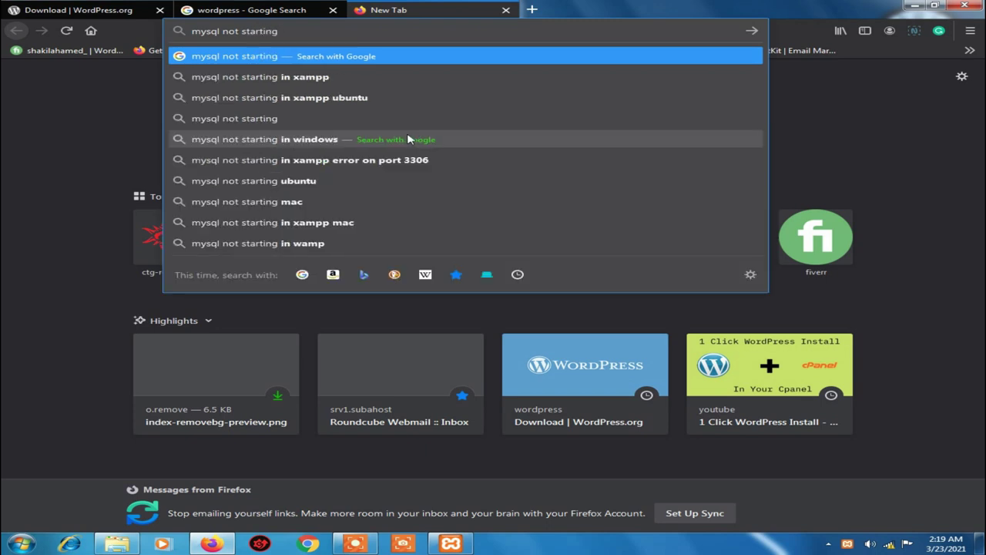
key("Down")
left_click_drag(326, 32, 192, 34)
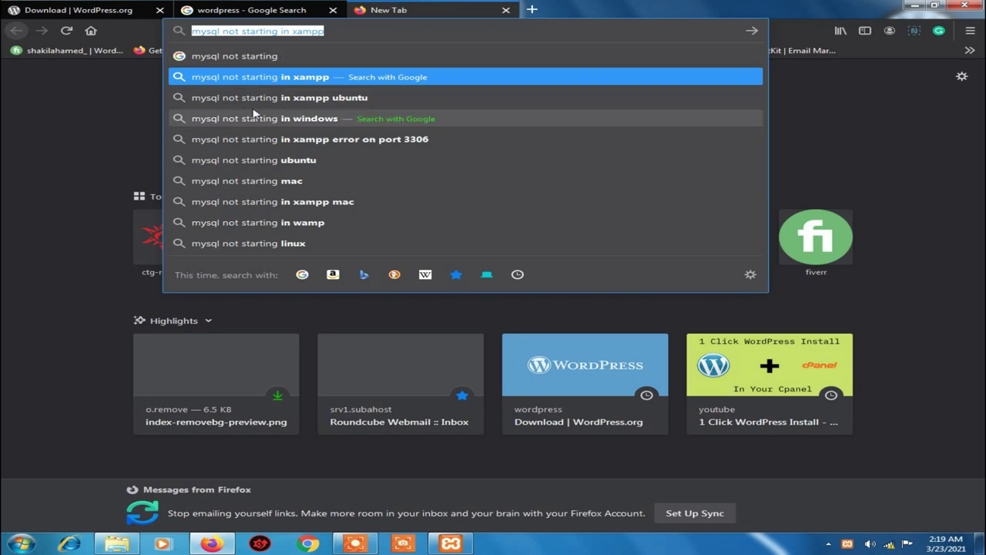
left_click(506, 10)
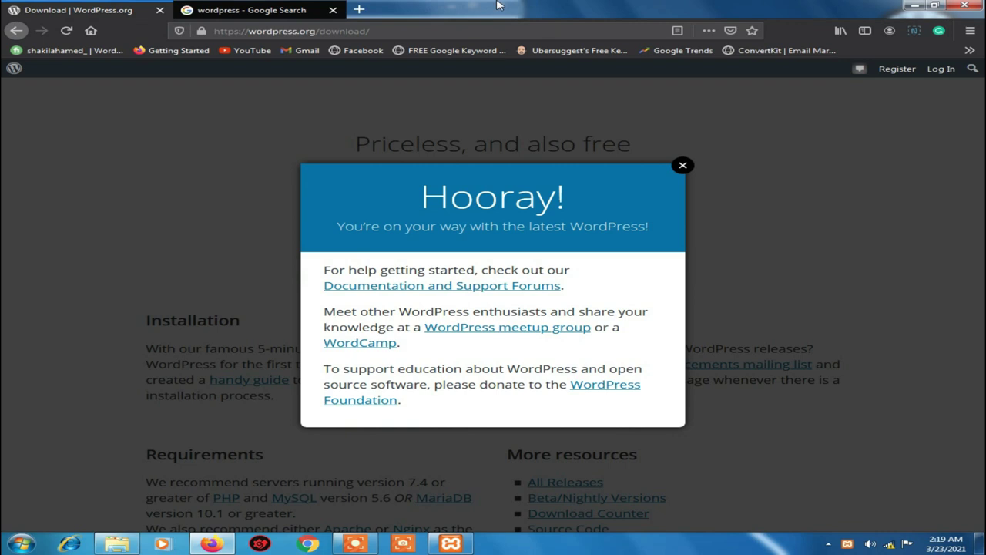
left_click(915, 6)
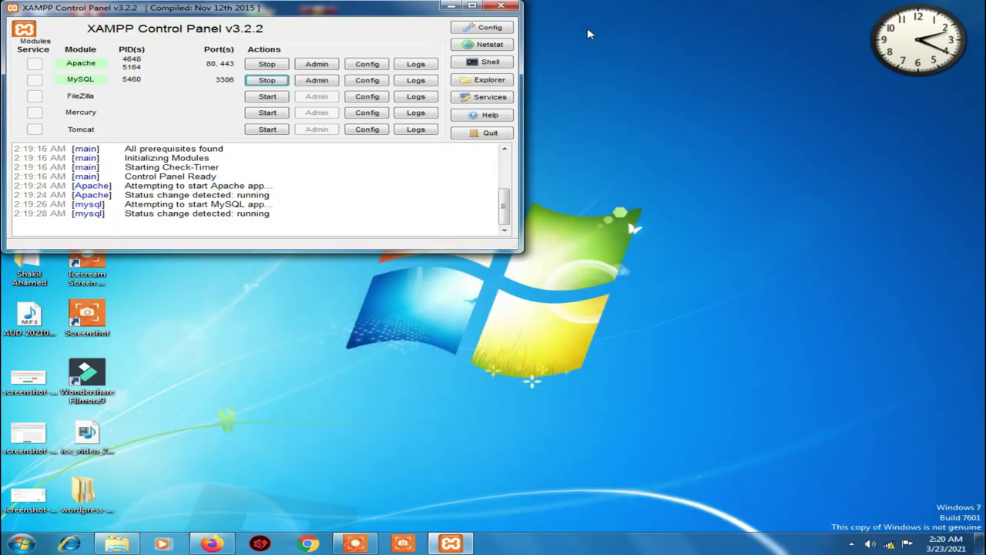
Minimise the XAMPP control panel, refresh the desktop and move wordpress-5.7.zip into open space
left_click(452, 7)
right_click(363, 88)
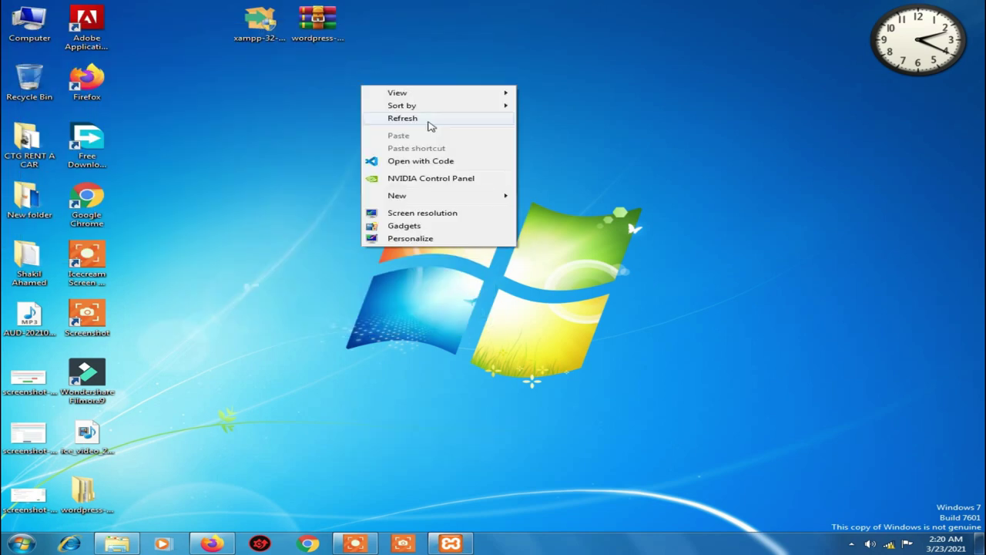
left_click(430, 118)
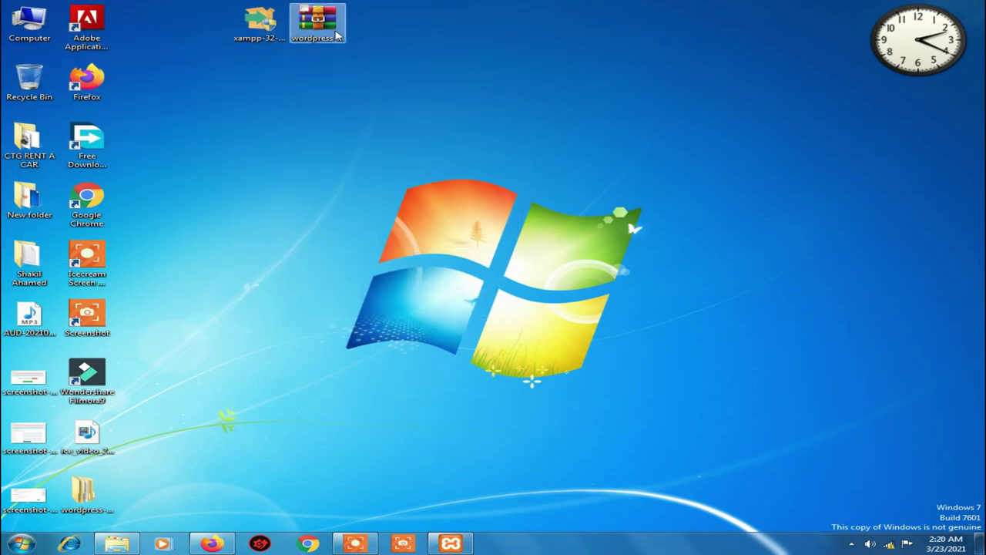
left_click_drag(294, 43, 555, 85)
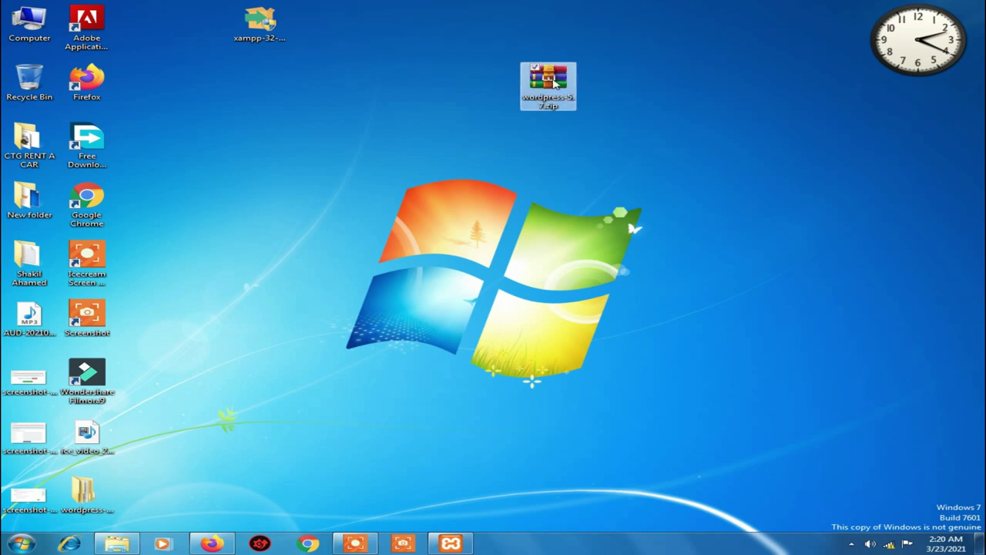
Extract wordpress-5.7.zip to "wordpress-5.7\", skip replacing existing files, and select the resulting folder
right_click(553, 79)
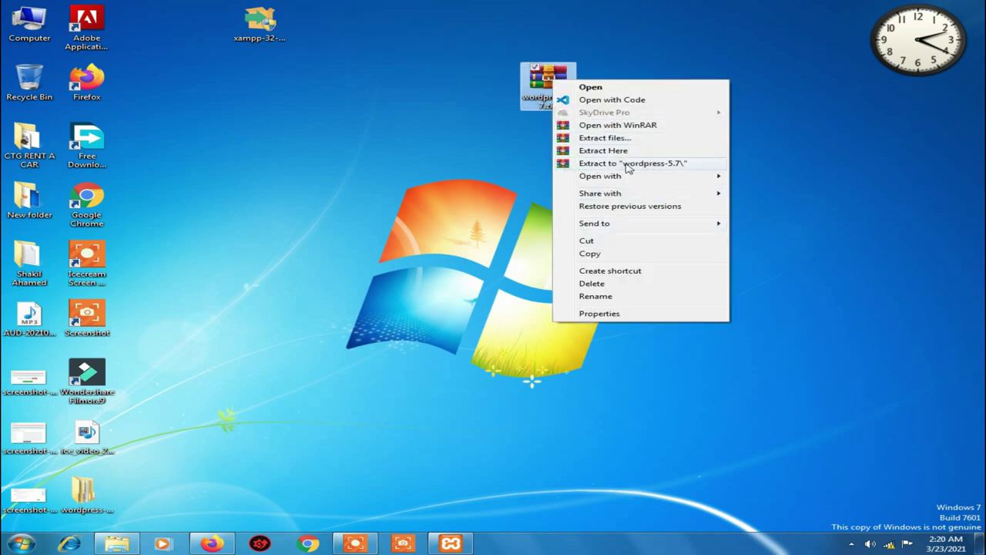
left_click(621, 164)
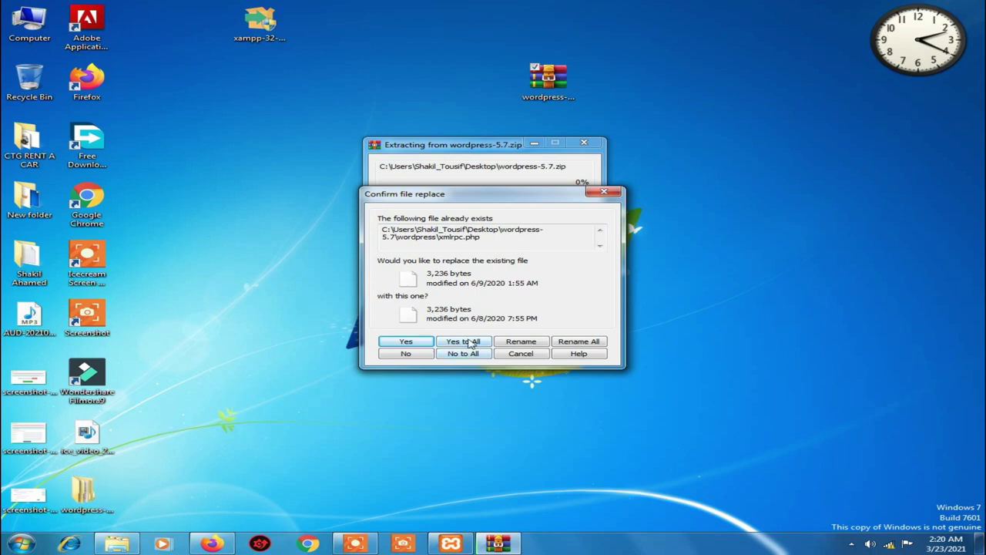
left_click(521, 354)
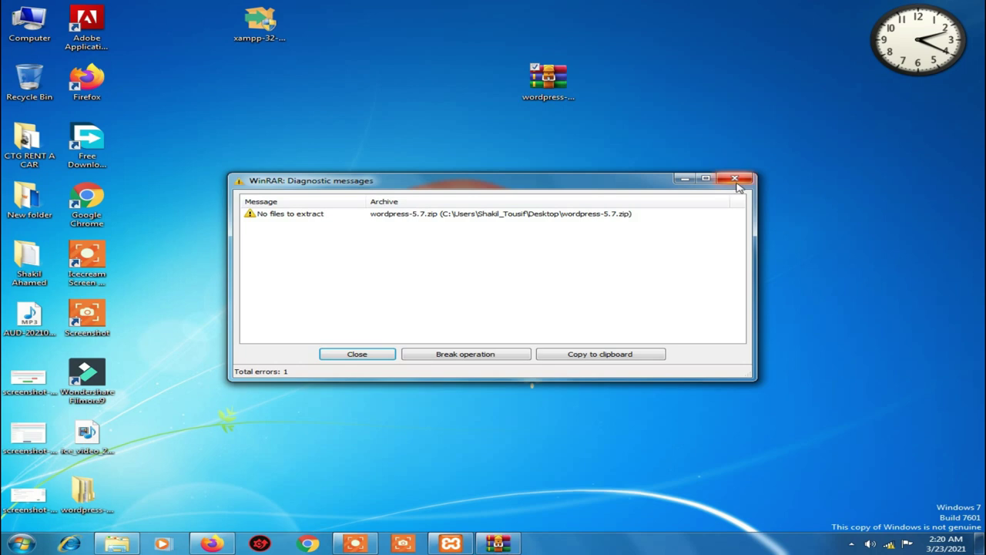
left_click(738, 179)
left_click(85, 501)
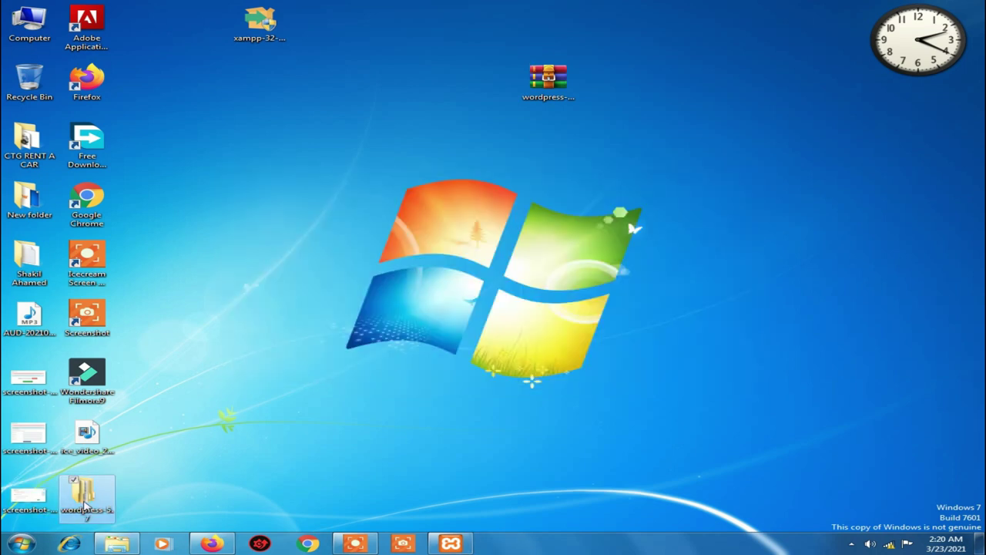
Open wordpress-5.7\wordpress and copy all 19 WordPress files and folders
double_click(85, 500)
double_click(479, 134)
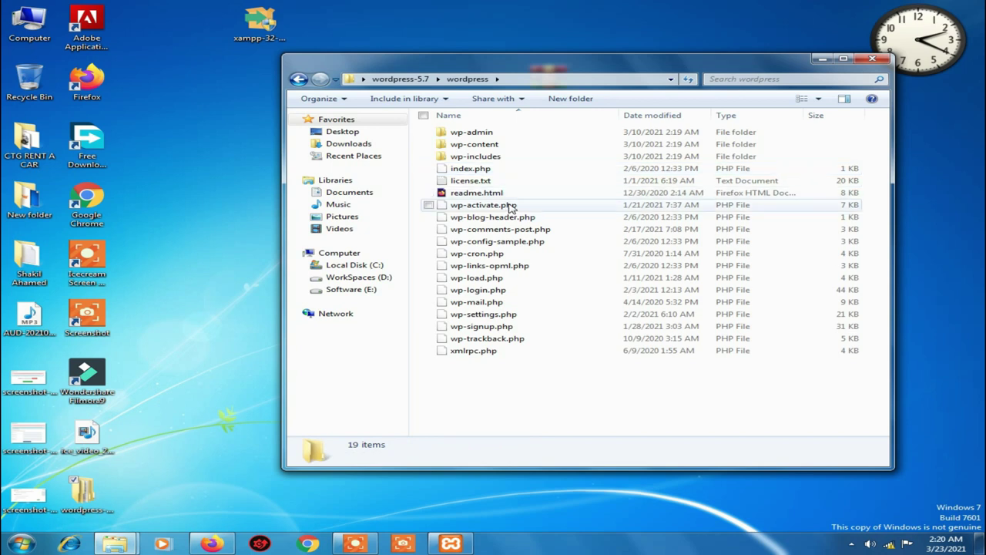
left_click_drag(490, 398, 493, 110)
right_click(482, 144)
left_click(526, 251)
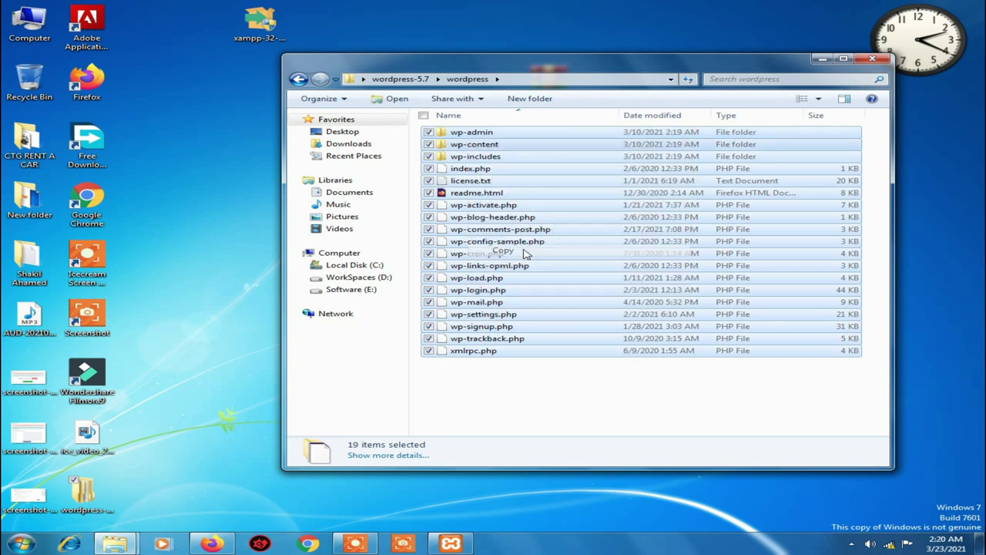
Minimise the folder window and open the Computer window listing the drives
left_click(823, 58)
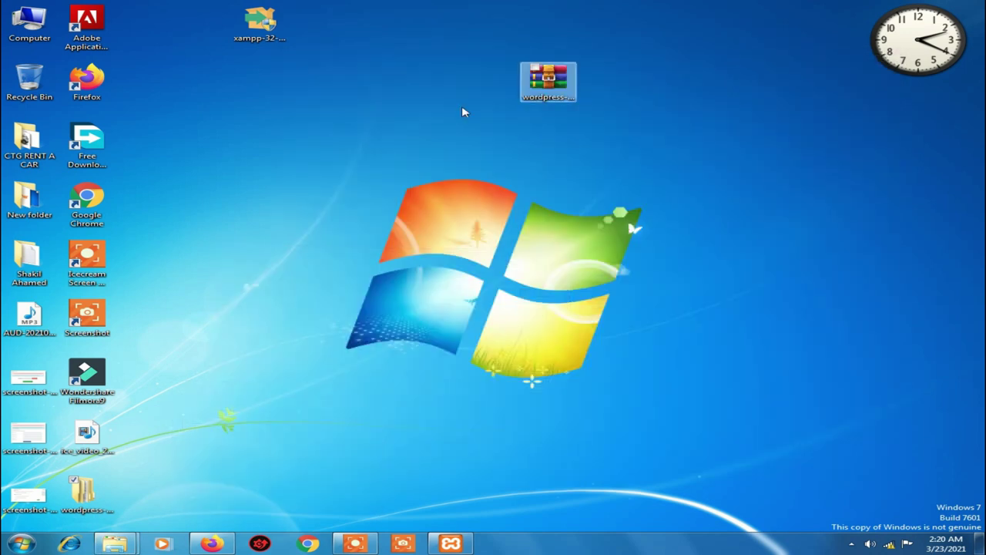
double_click(18, 32)
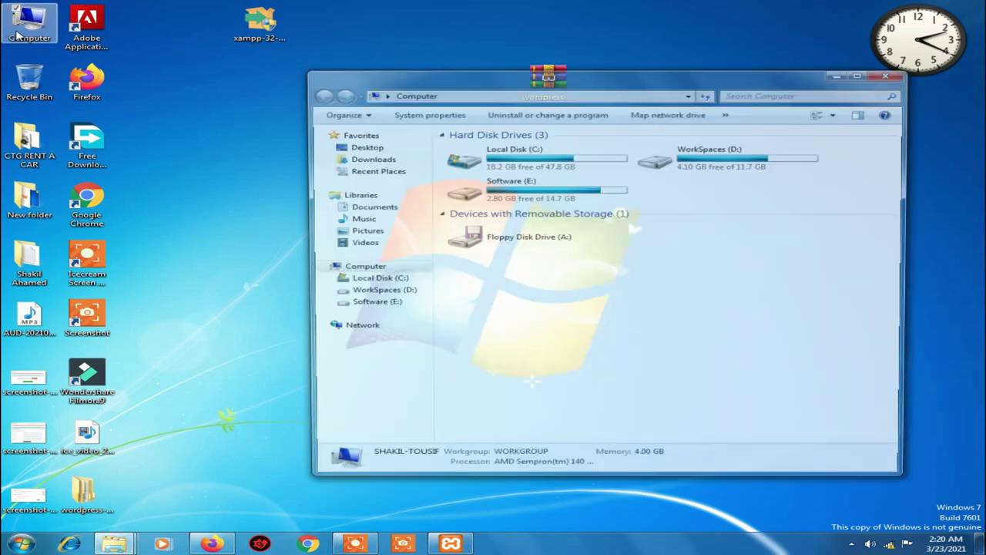
left_click_drag(571, 77, 418, 17)
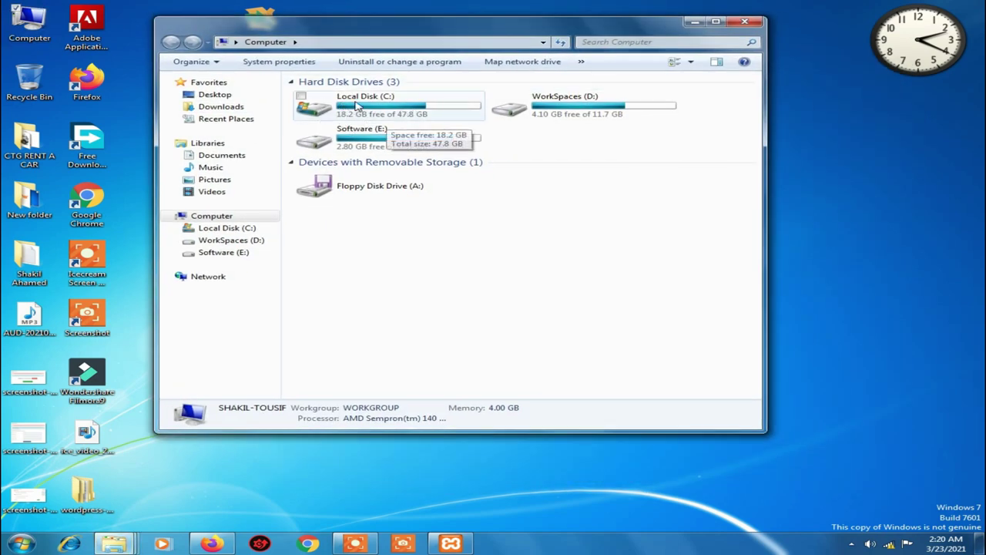
Navigate to C:\xampp\htdocs and create a new folder there named test
double_click(381, 112)
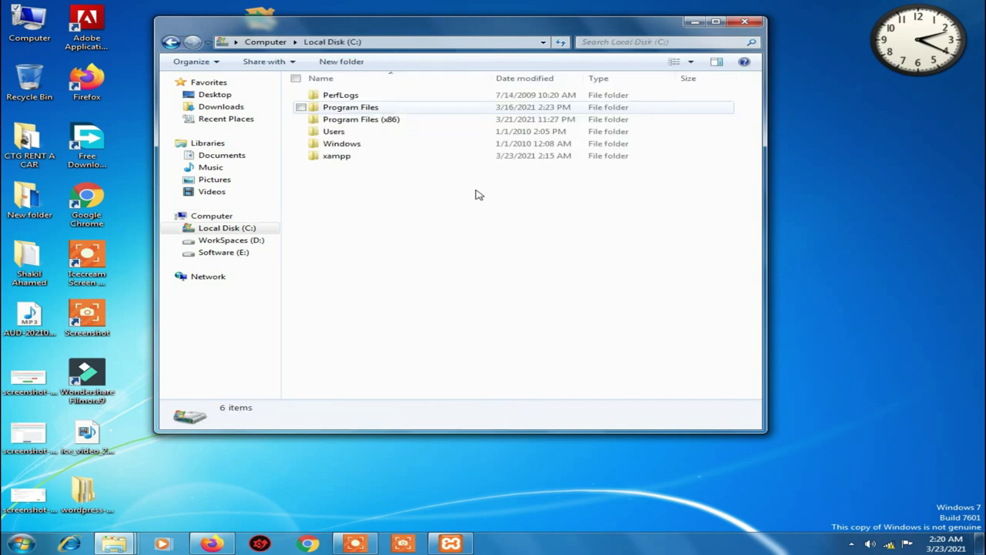
double_click(342, 158)
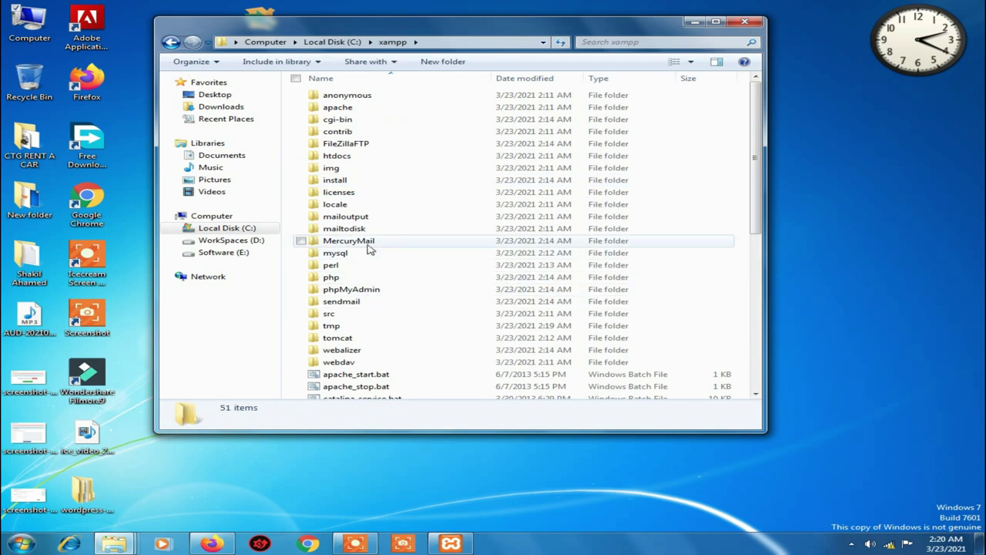
double_click(339, 159)
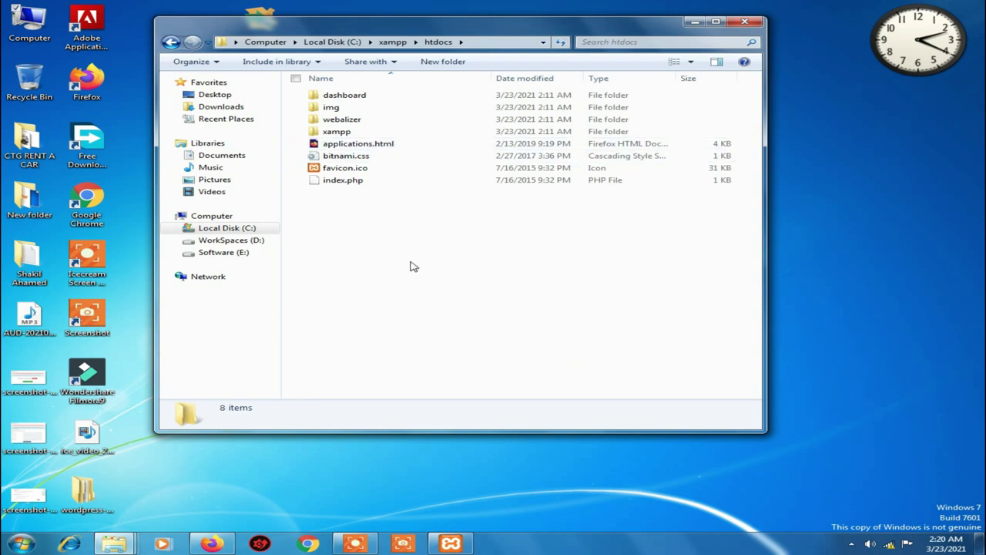
right_click(341, 209)
mouse_move(379, 349)
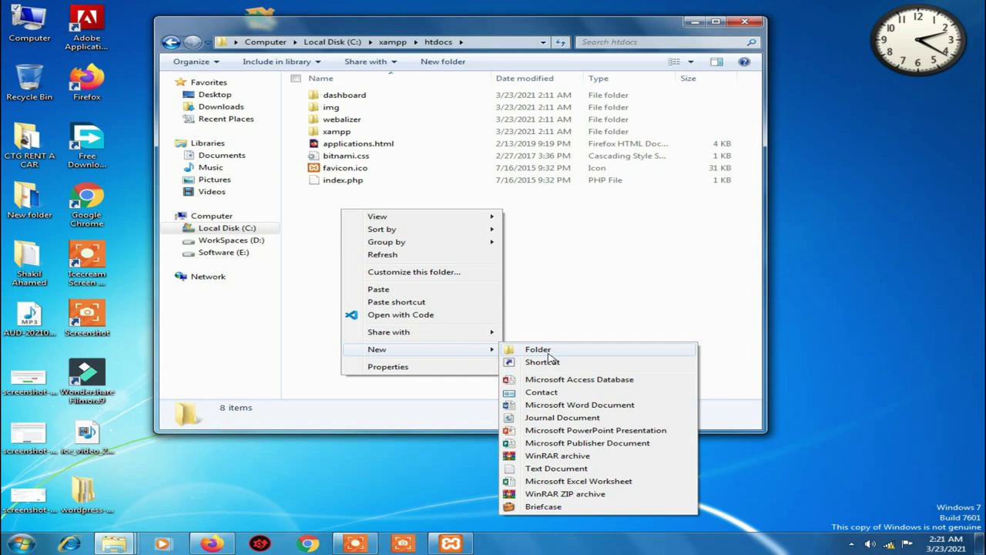
left_click(548, 354)
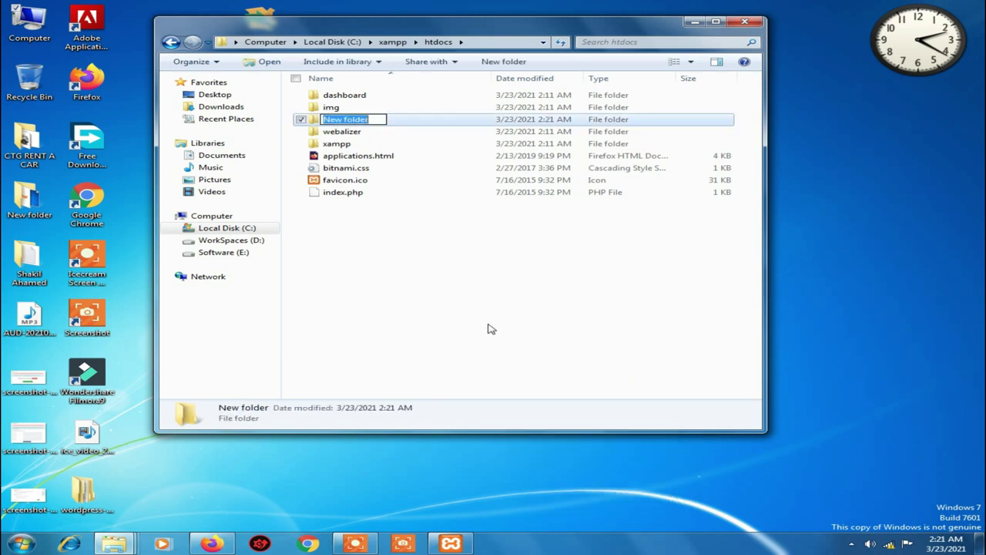
type("test")
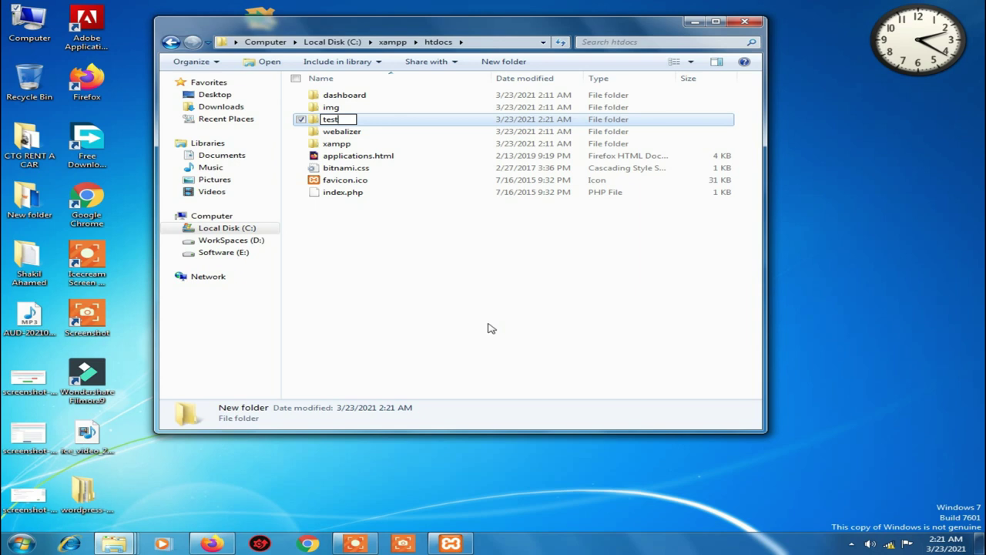
key("Return")
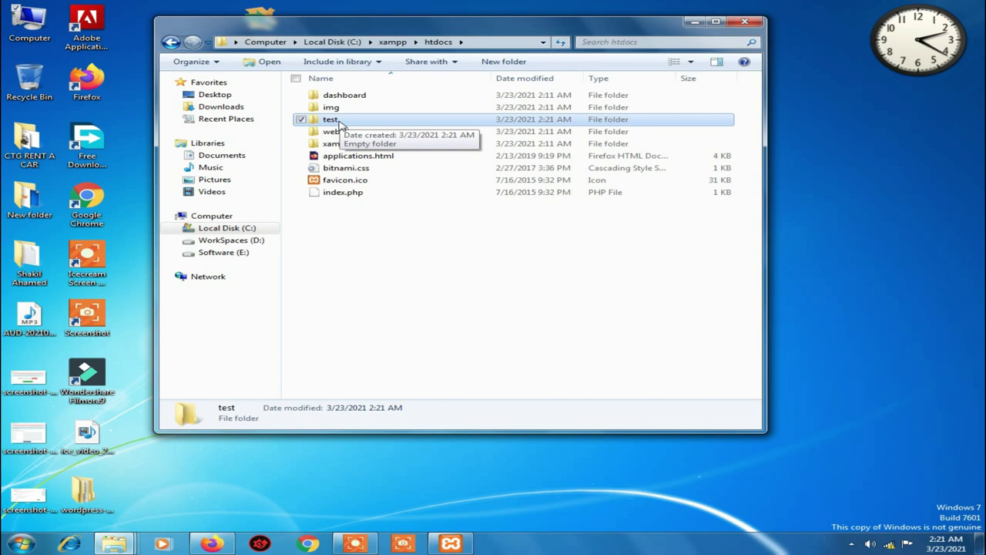
Paste the copied WordPress files into the htdocs\test folder
double_click(330, 119)
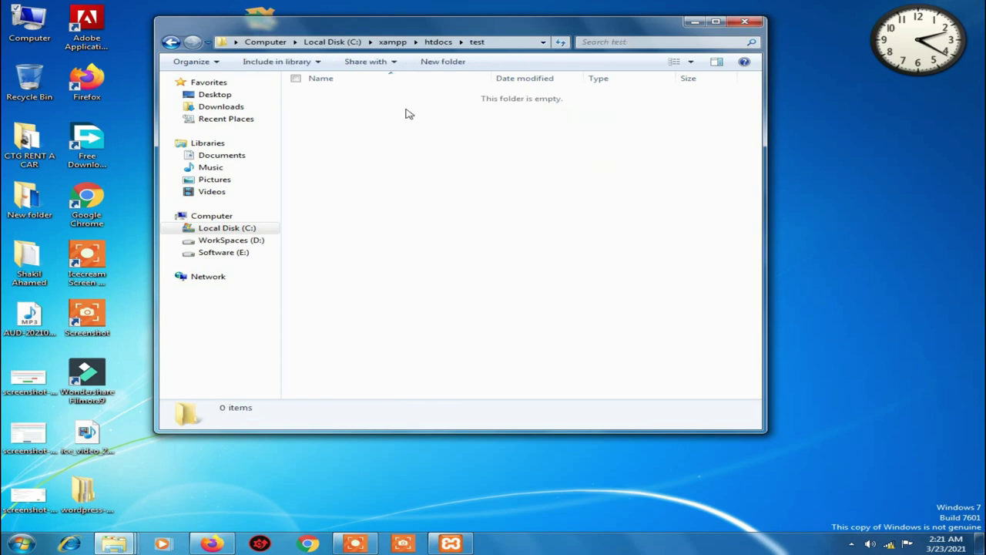
right_click(408, 163)
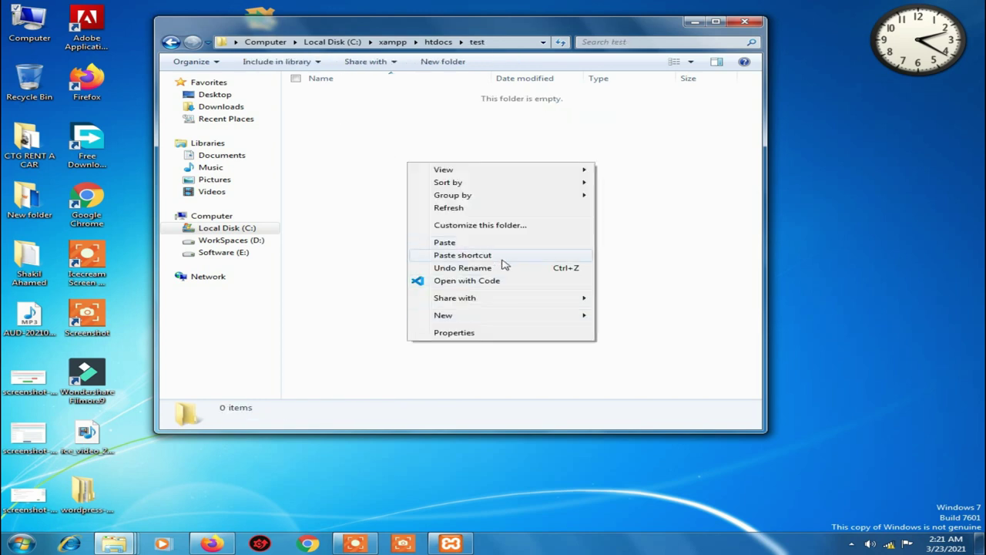
left_click(451, 243)
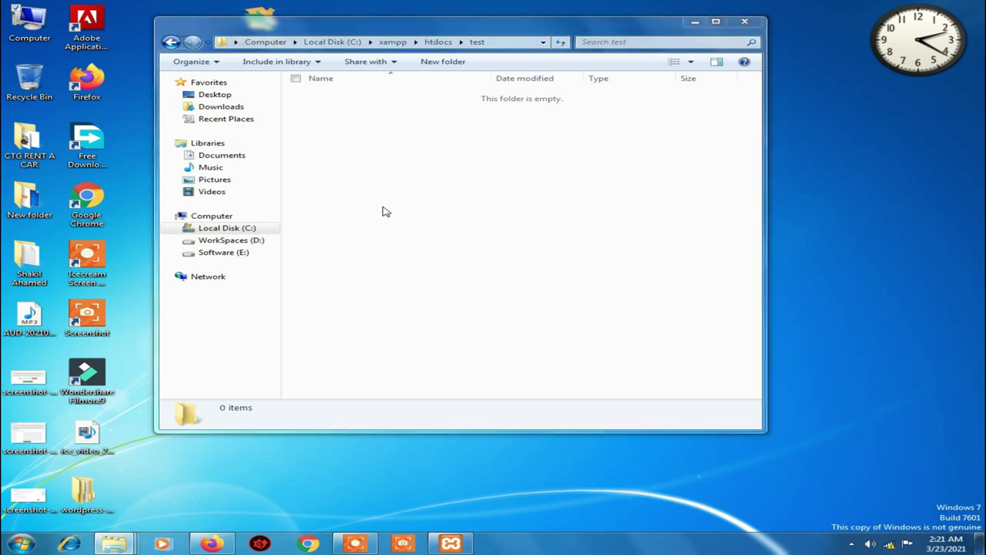
left_click_drag(445, 226, 341, 217)
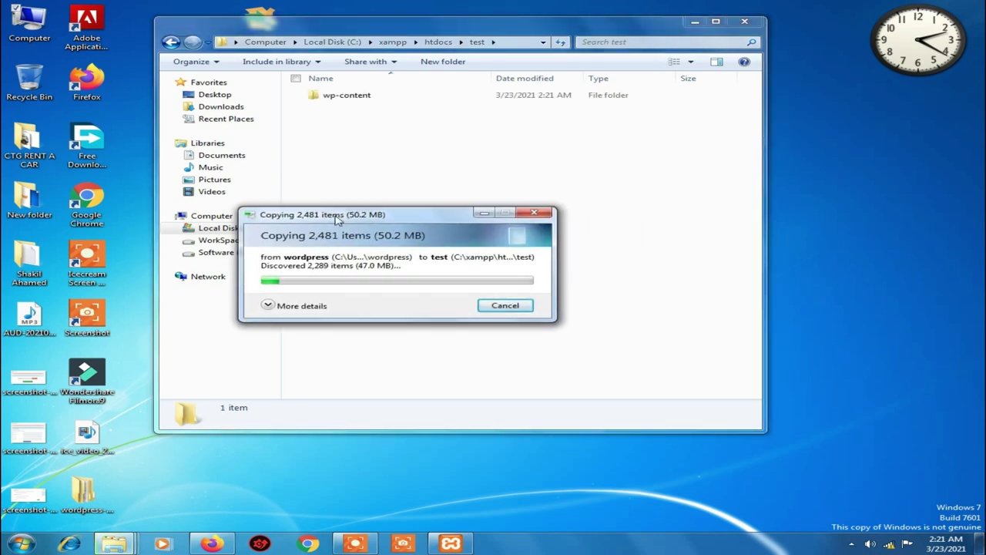
Refresh the desktop repeatedly while the copy finishes
right_click(830, 132)
left_click(874, 165)
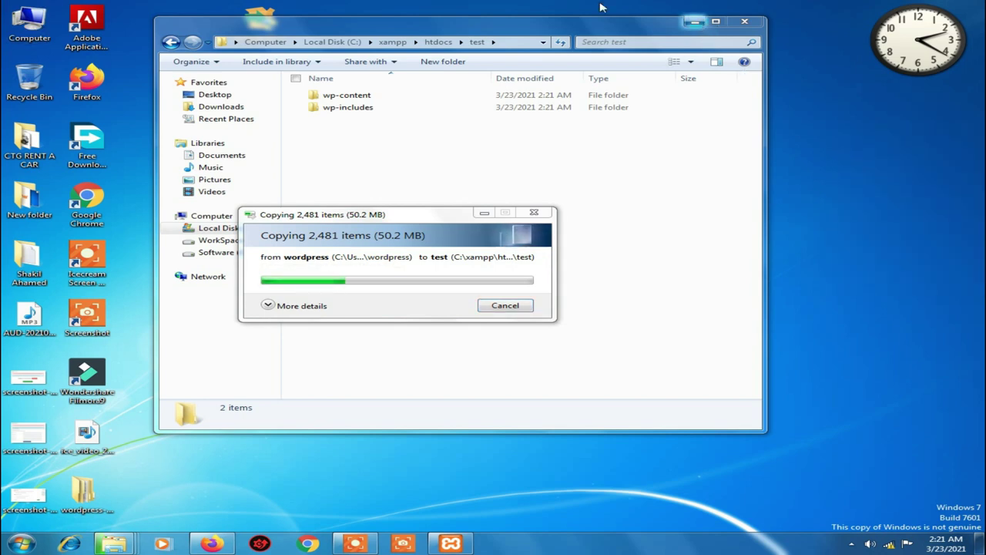
right_click(568, 3)
left_click(603, 33)
right_click(560, 6)
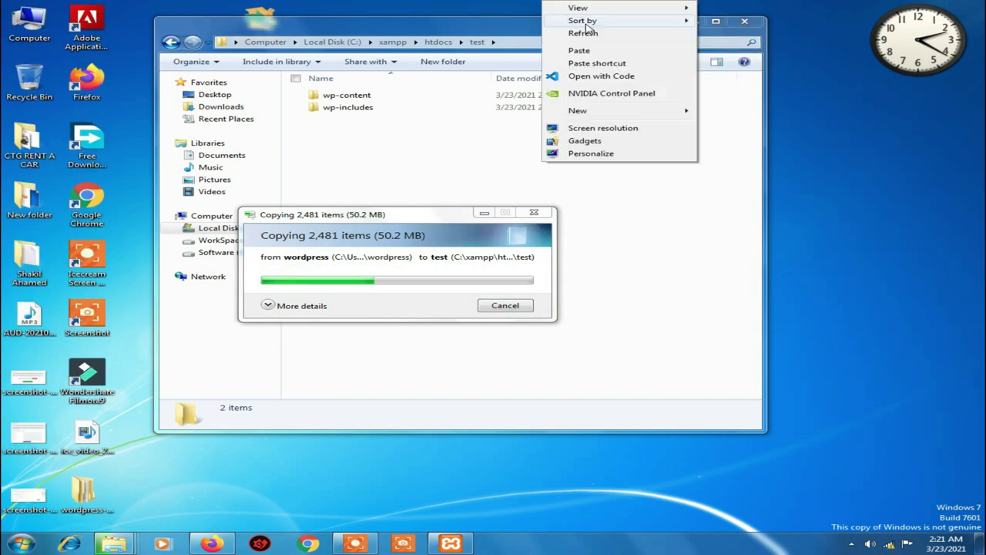
left_click(590, 33)
left_click_drag(474, 32, 520, 27)
right_click(481, 2)
left_click(524, 33)
right_click(479, 2)
left_click(519, 32)
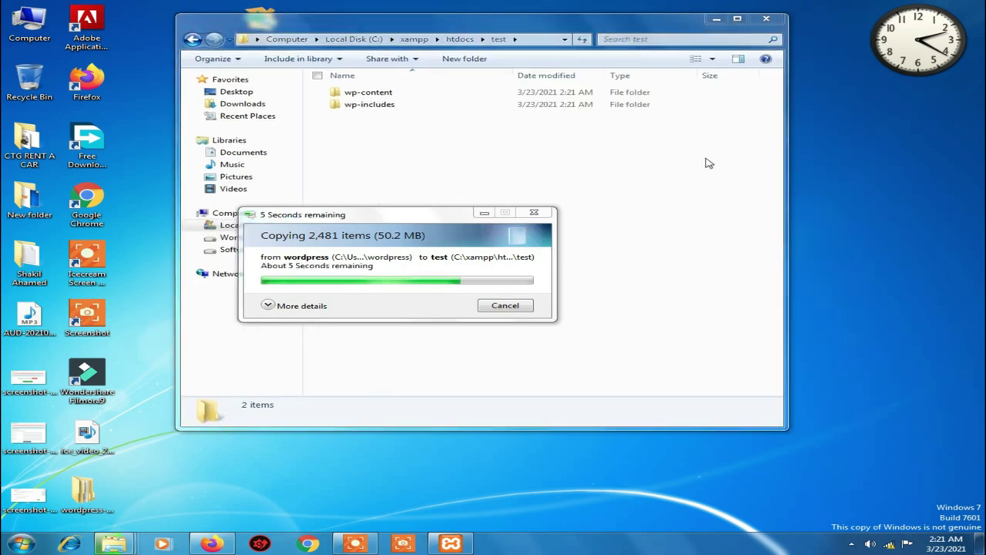
Check the contents of the test folder after the copy
left_click(715, 18)
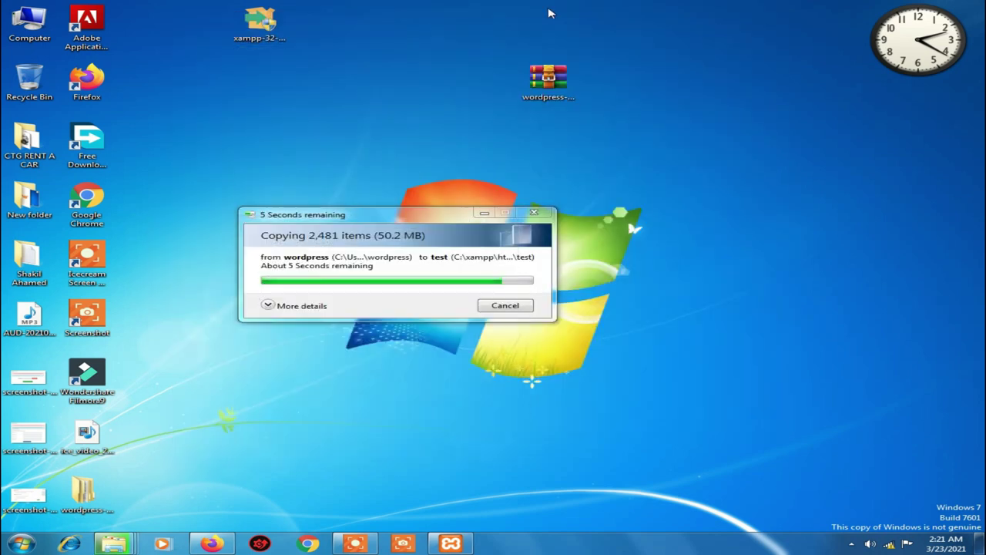
right_click(547, 8)
left_click(566, 55)
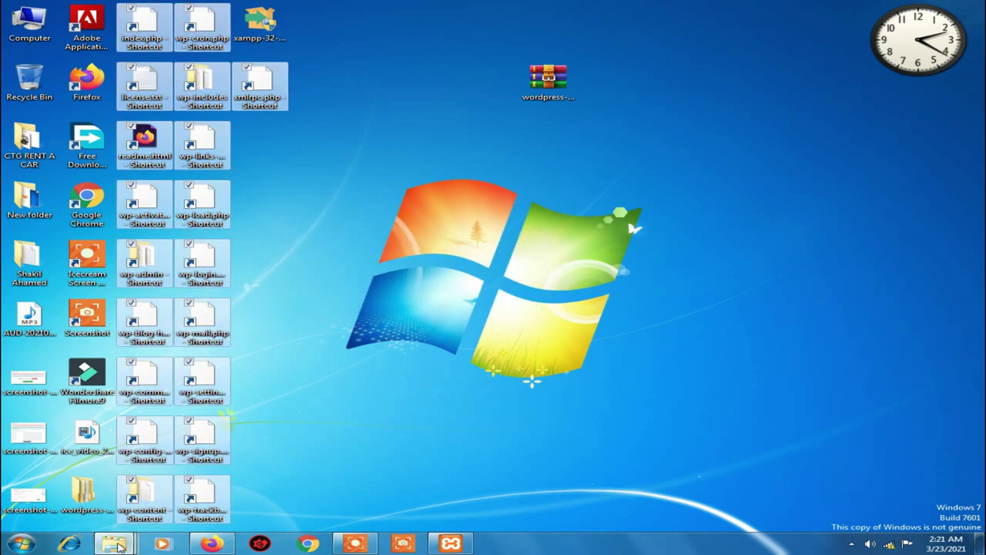
mouse_move(114, 544)
left_click(426, 437)
key("ctrl+a")
left_click(407, 334)
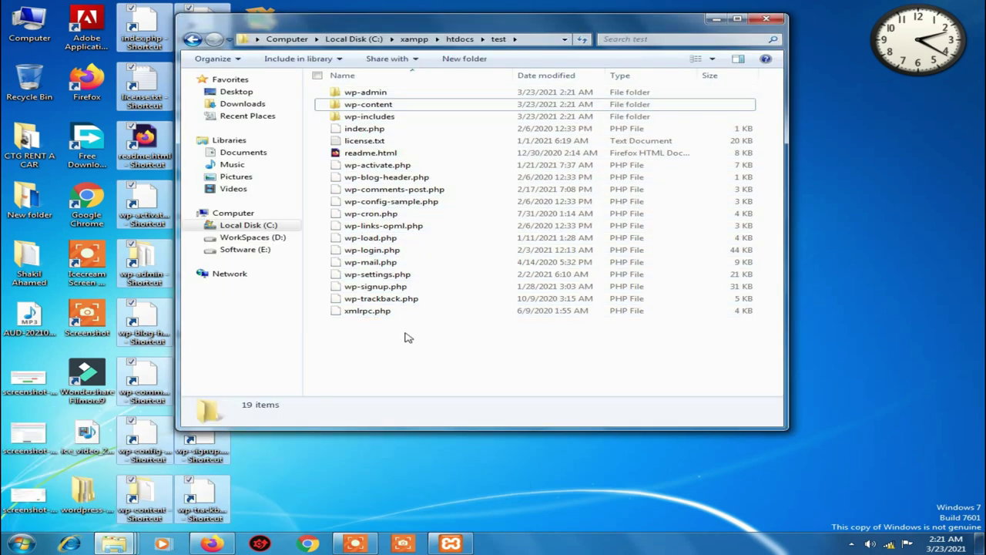
Delete the 19 stray WordPress shortcuts from the desktop to the Recycle Bin
left_click(717, 19)
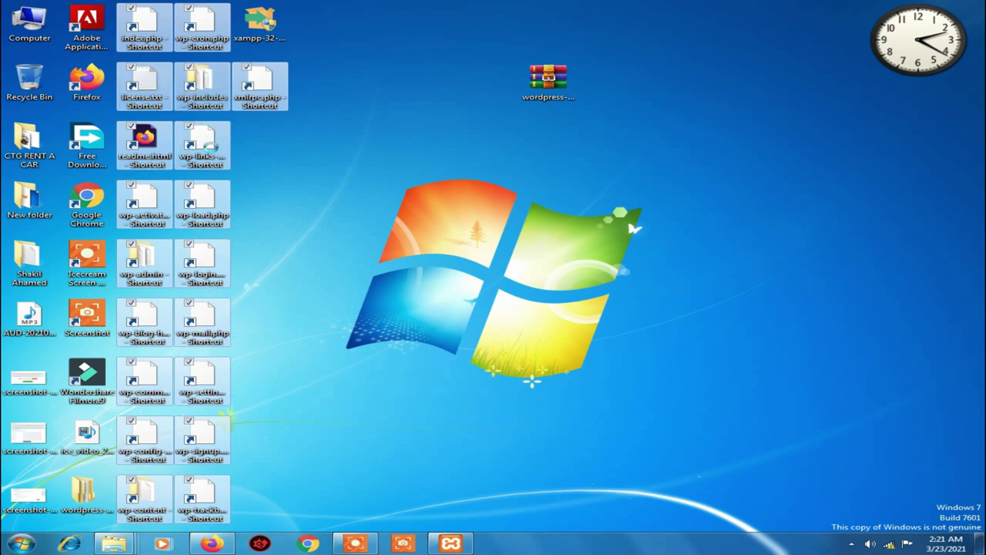
right_click(205, 91)
left_click(231, 279)
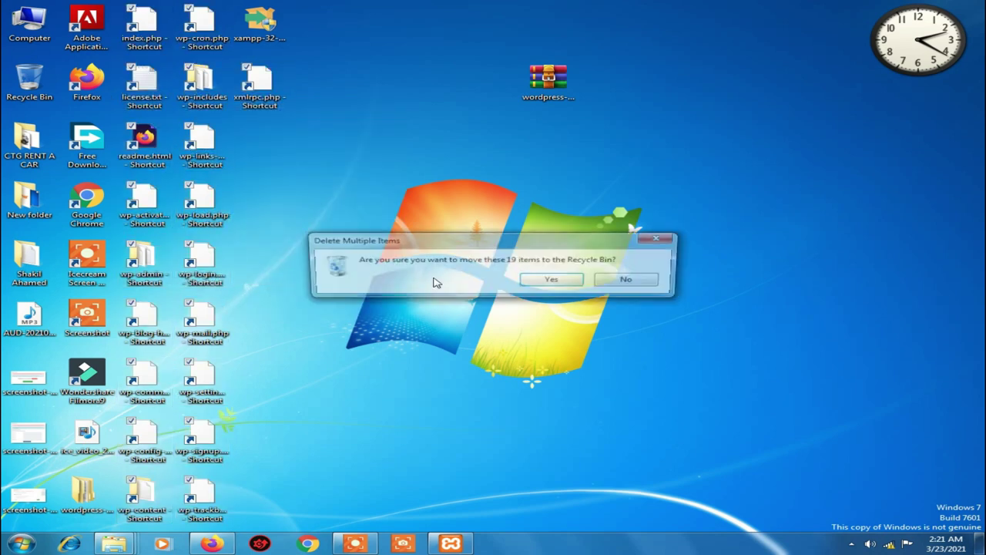
left_click(550, 280)
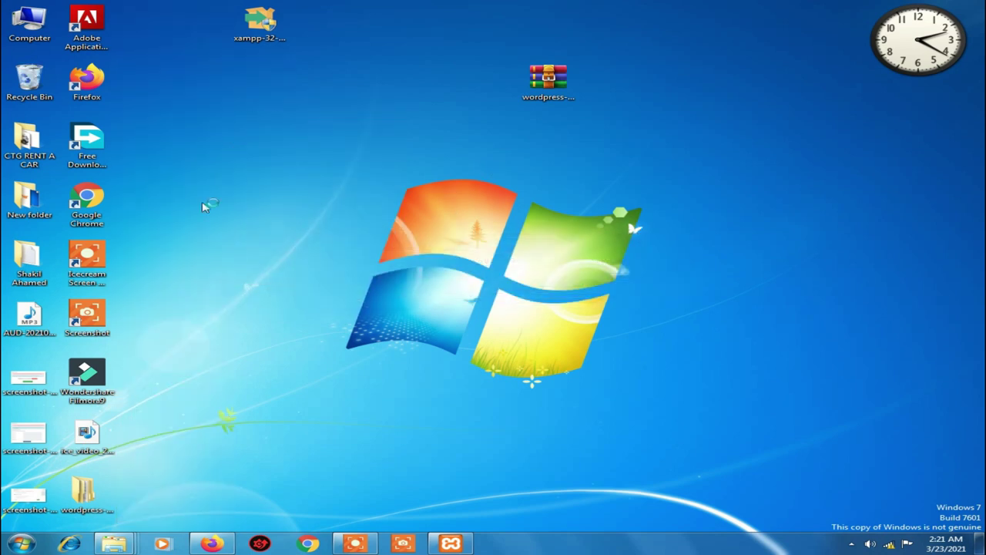
Bring Firefox forward and close the Google search and WordPress download tabs
left_click(210, 544)
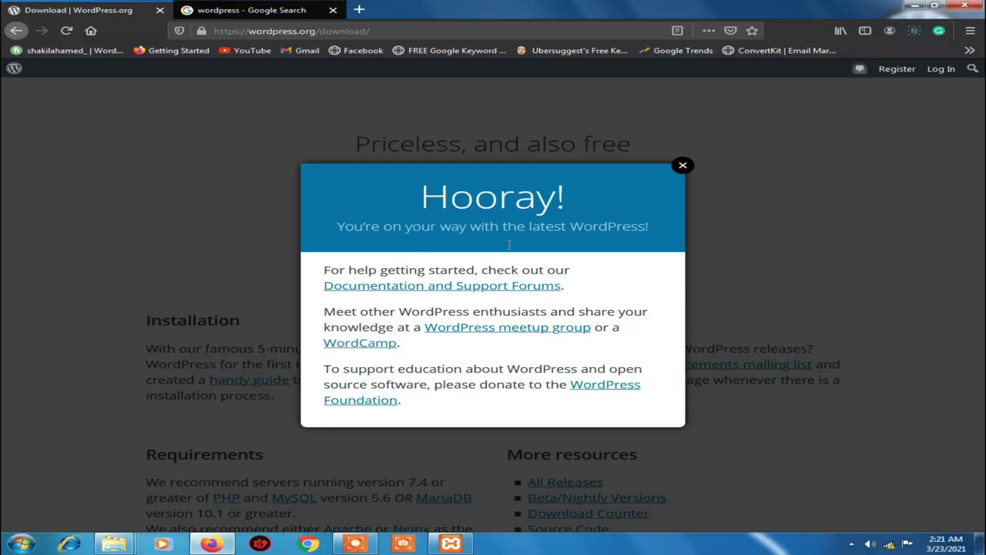
left_click(360, 9)
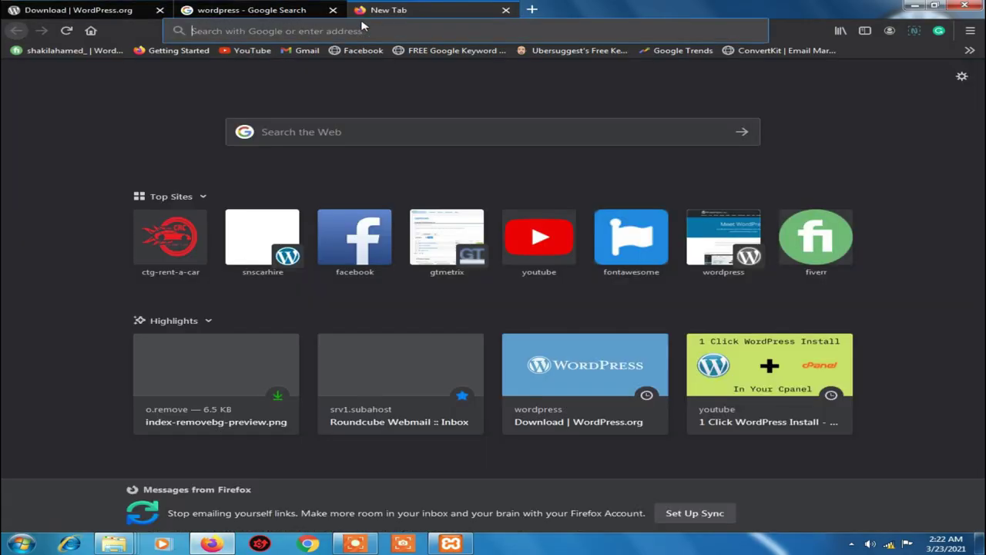
left_click(333, 11)
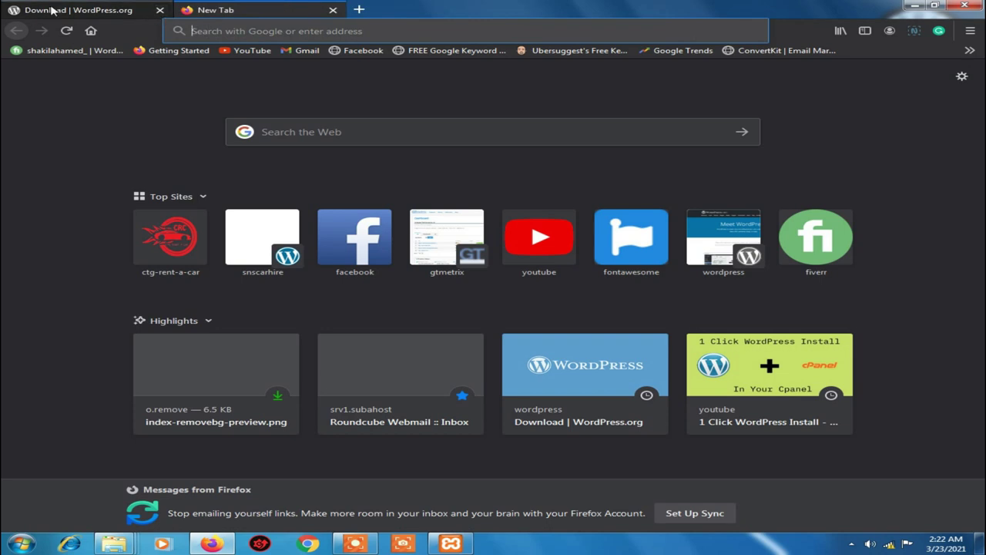
left_click(160, 10)
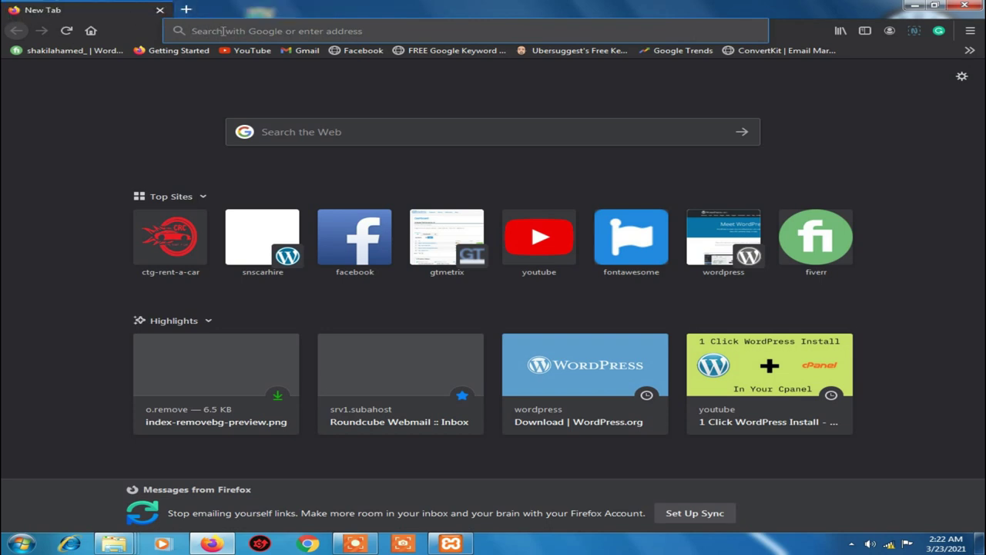
Load localhost/test in Firefox's address bar
left_click(224, 31)
type("lo")
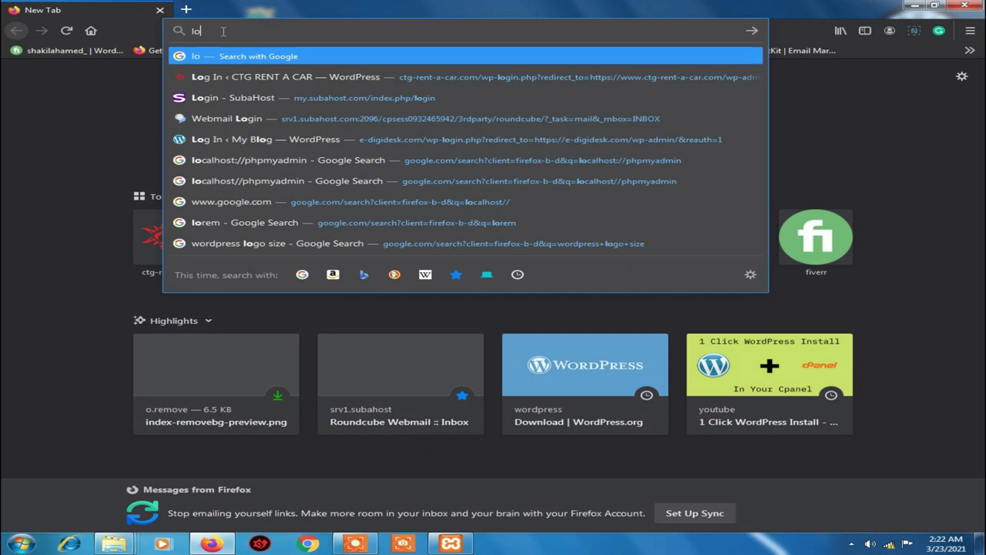
type("cal")
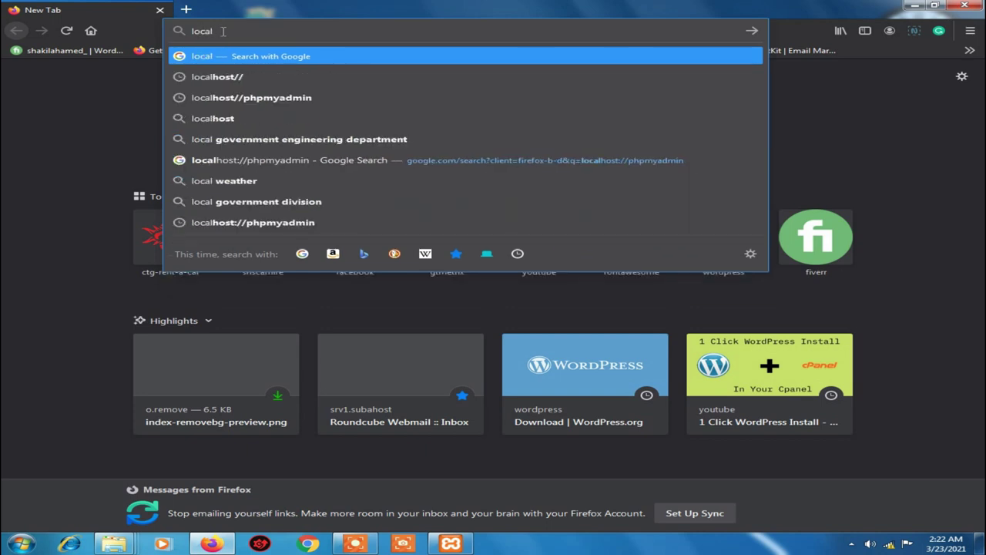
type("hos")
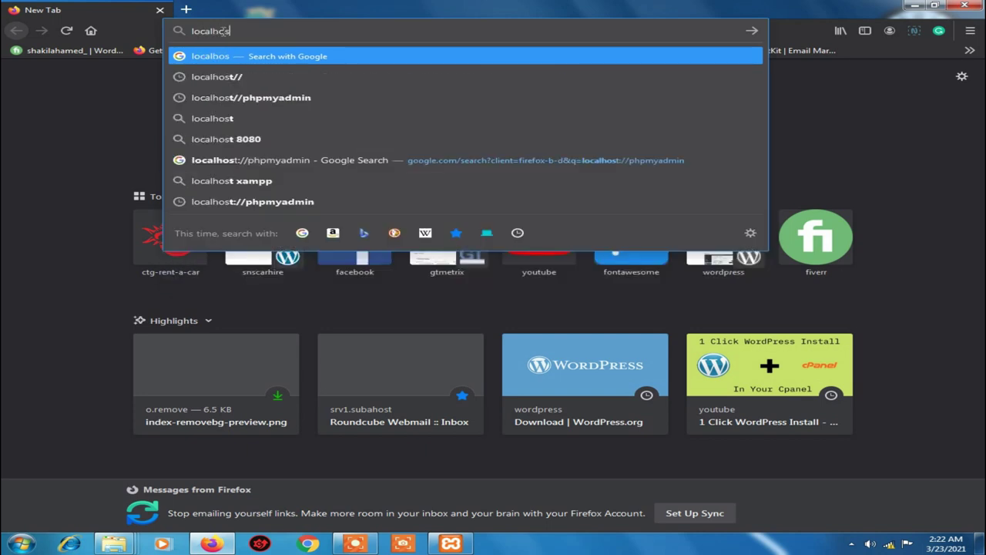
type("t")
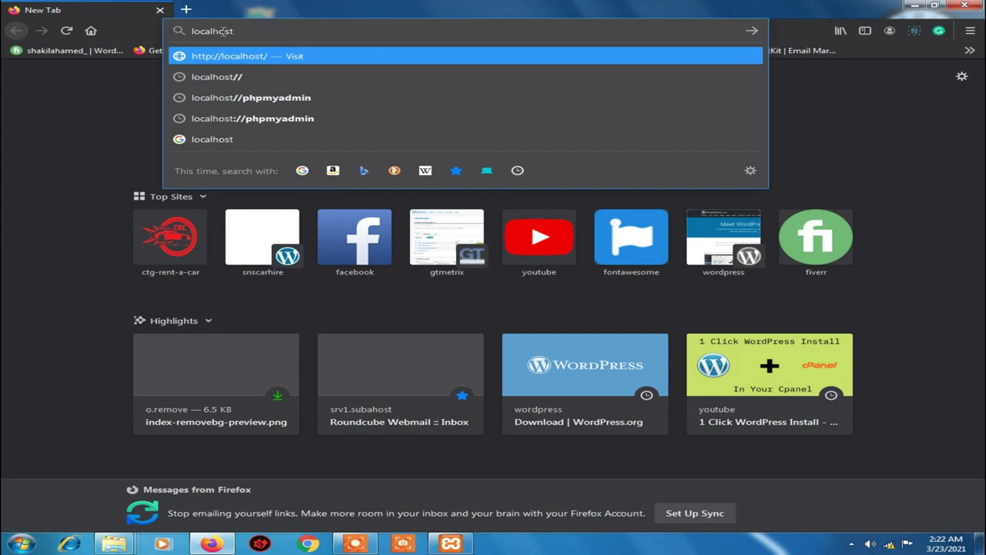
type("/")
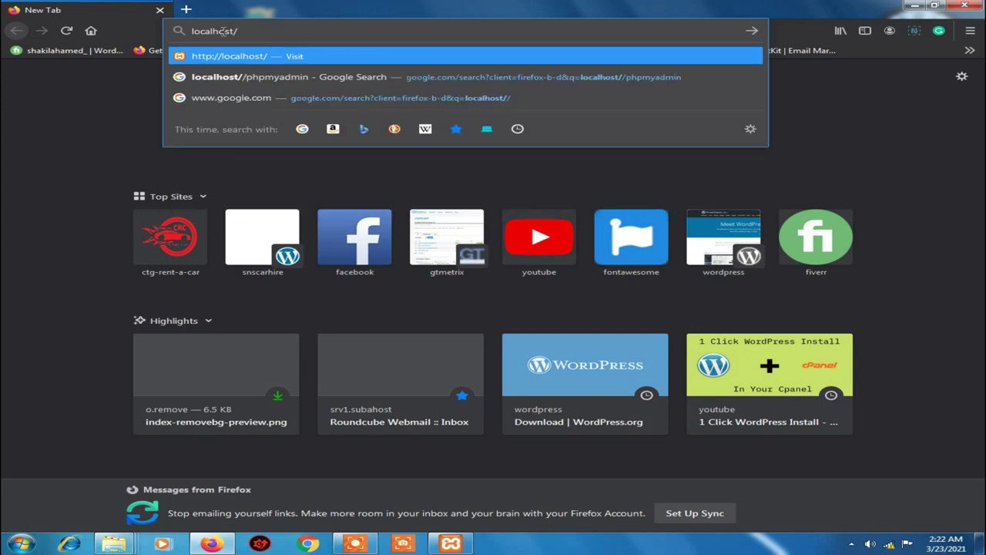
type("test")
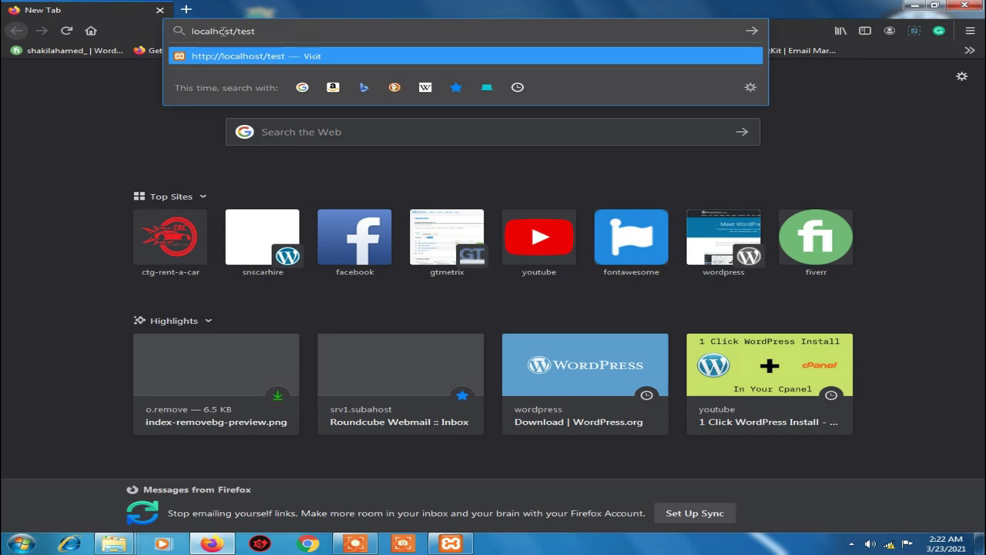
key("Return")
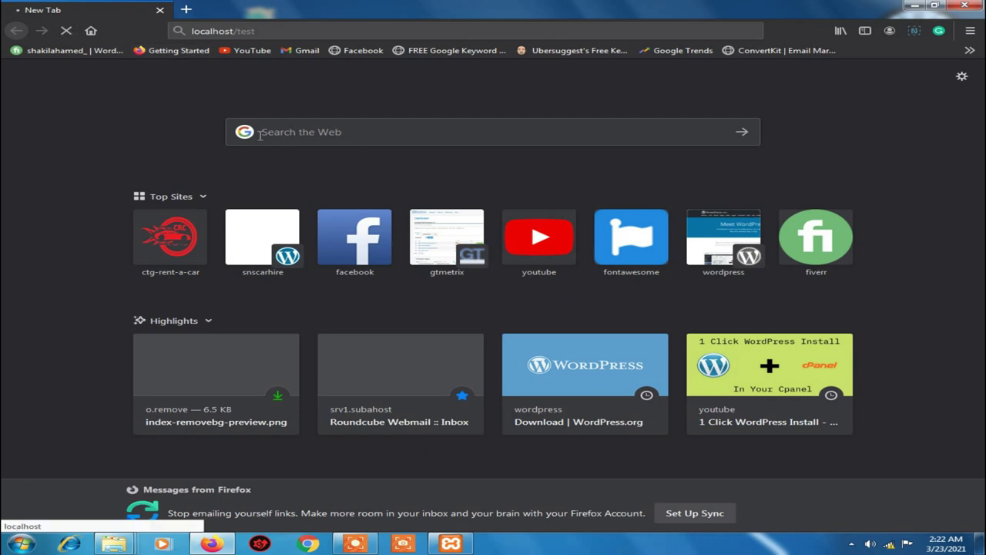
left_click(275, 32)
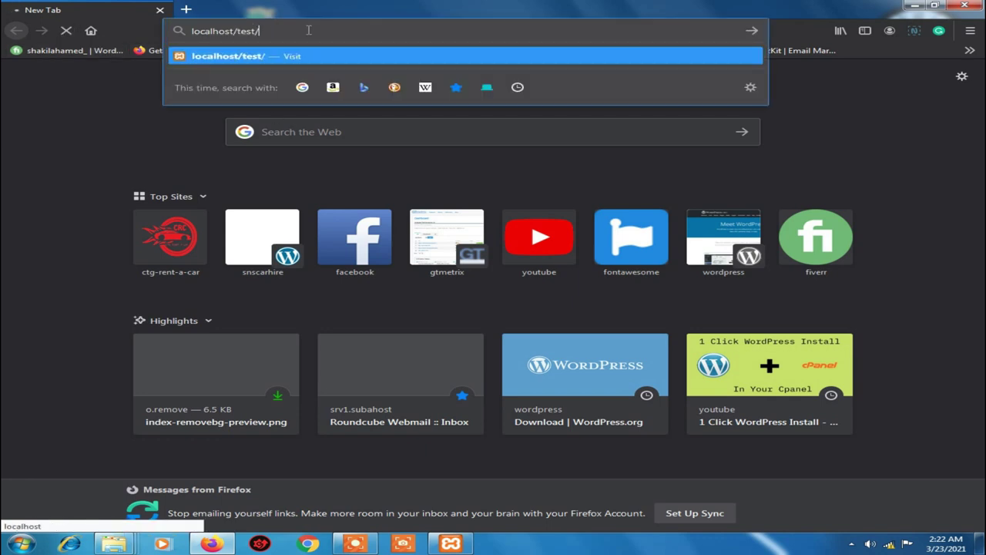
left_click_drag(308, 30, 187, 33)
left_click(240, 31)
left_click(4, 151)
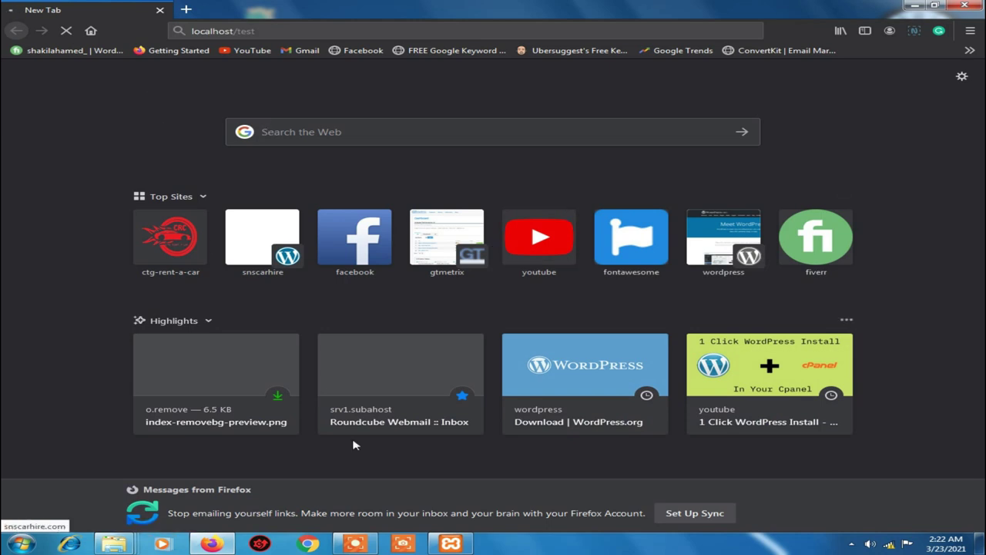
Minimise the XAMPP Control Panel and return to Firefox's address bar
left_click(453, 544)
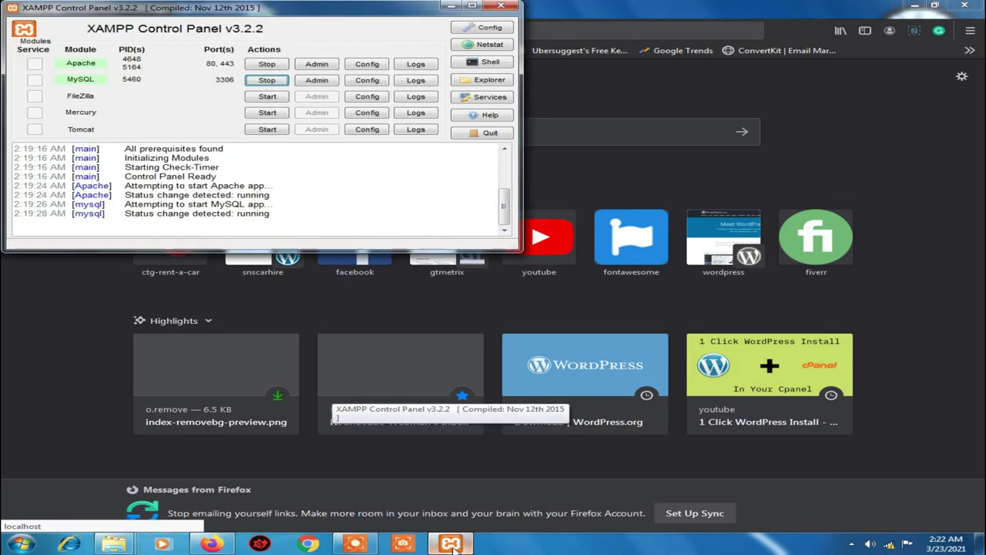
left_click(451, 6)
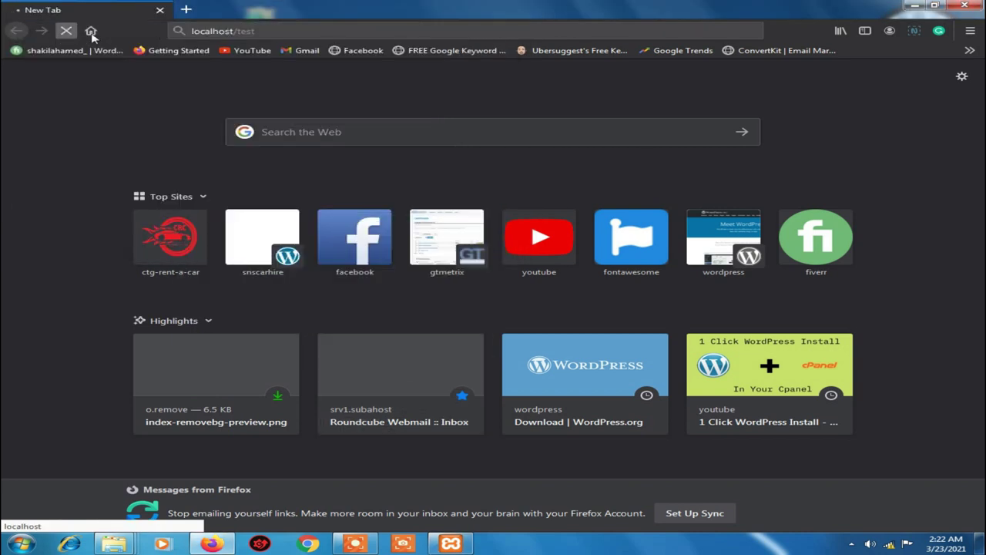
left_click(279, 32)
Reload localhost/test, keep English as the language and continue past the welcome page
key("Return")
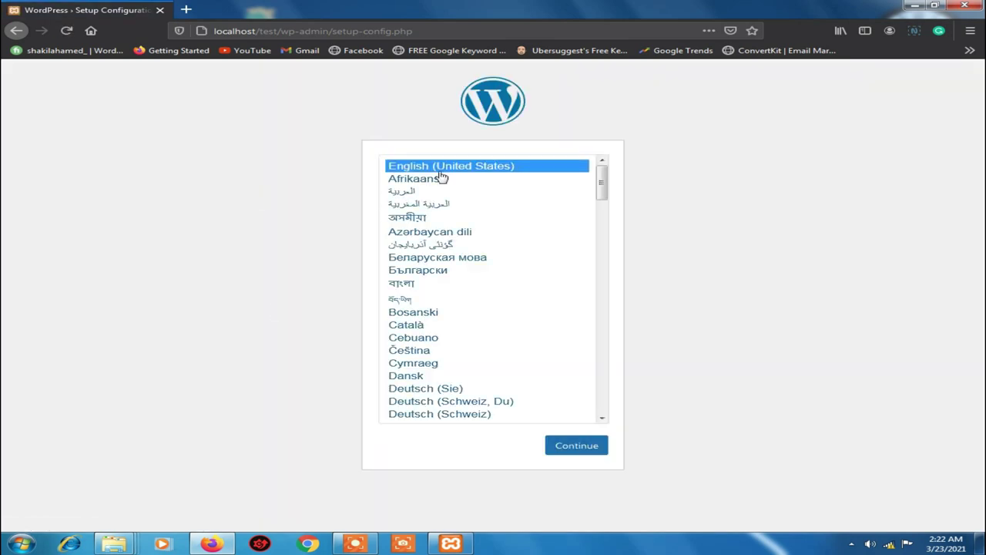
left_click(574, 452)
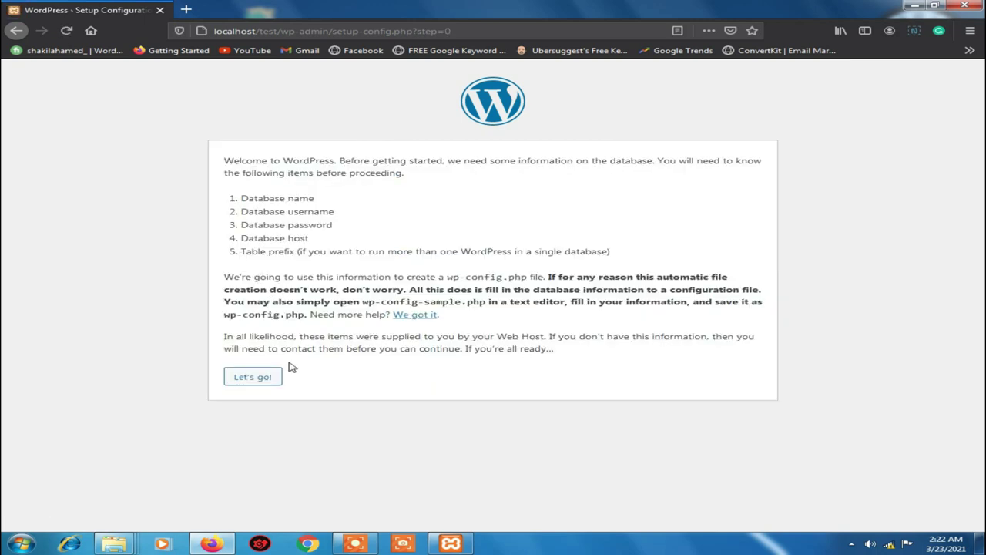
left_click(261, 379)
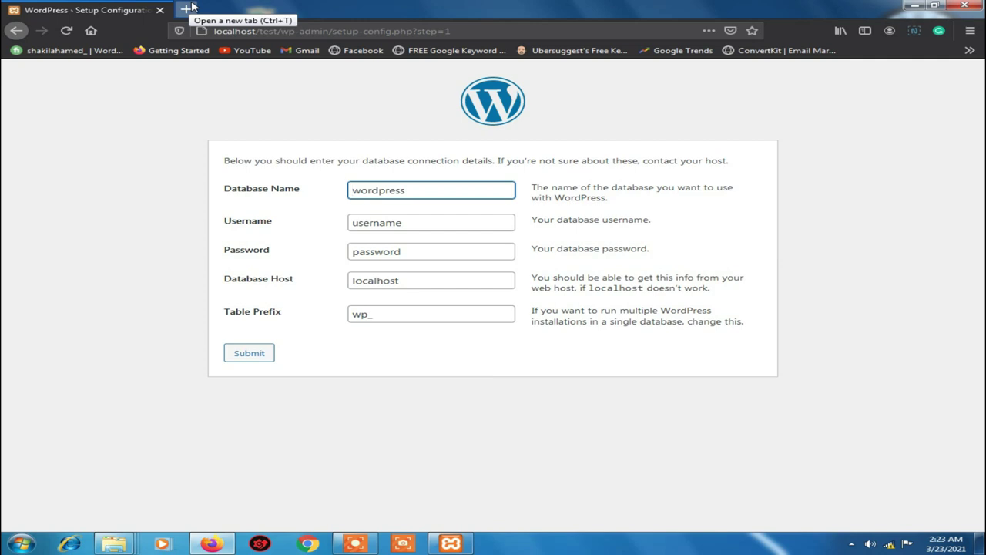
Open localhost/phpmyadmin in a new browser tab
left_click(188, 10)
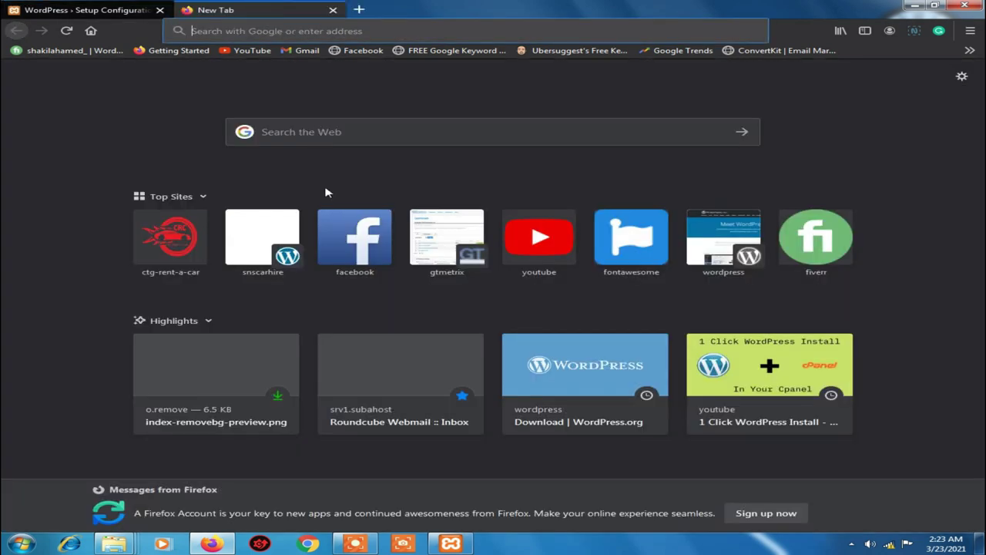
left_click(84, 10)
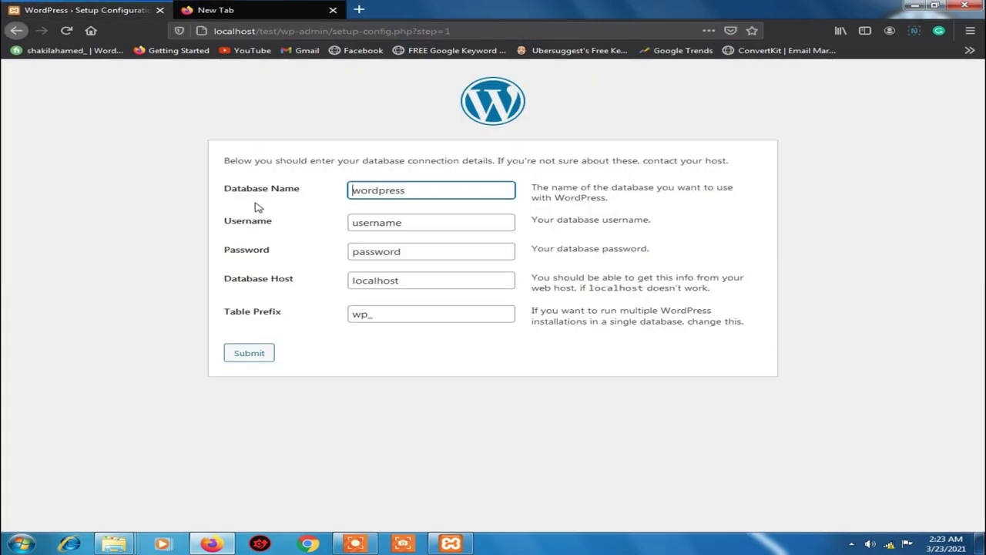
left_click(274, 12)
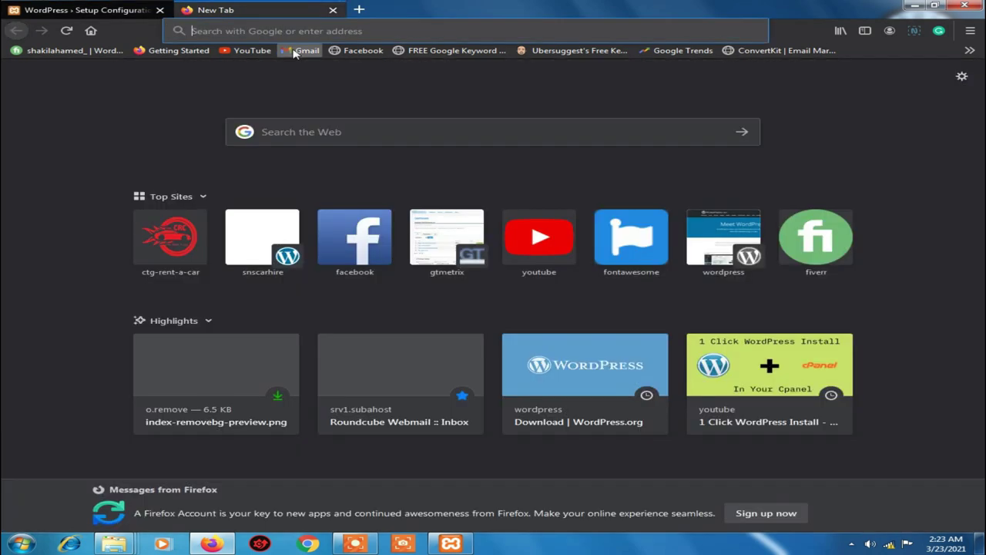
left_click(230, 31)
type("local")
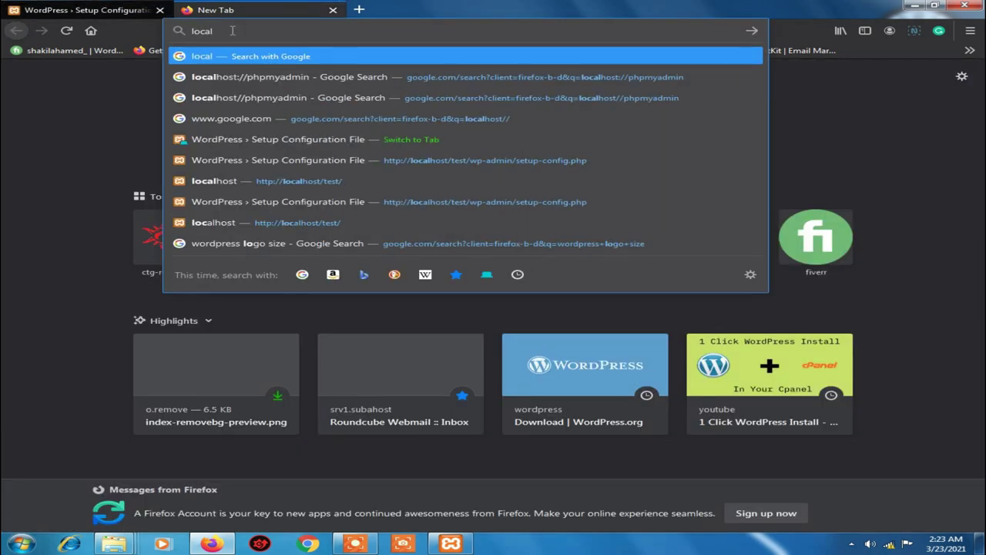
type("host/")
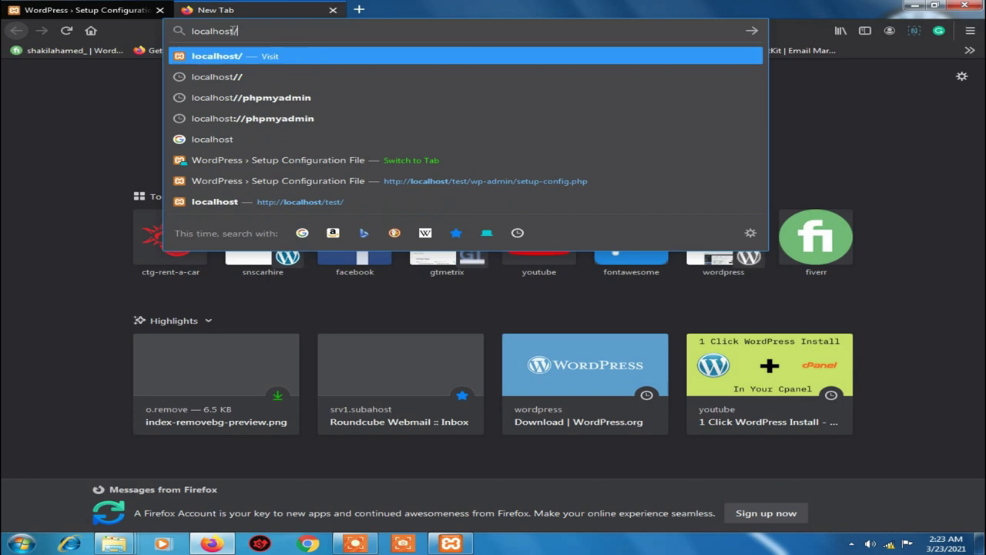
type("phpmy")
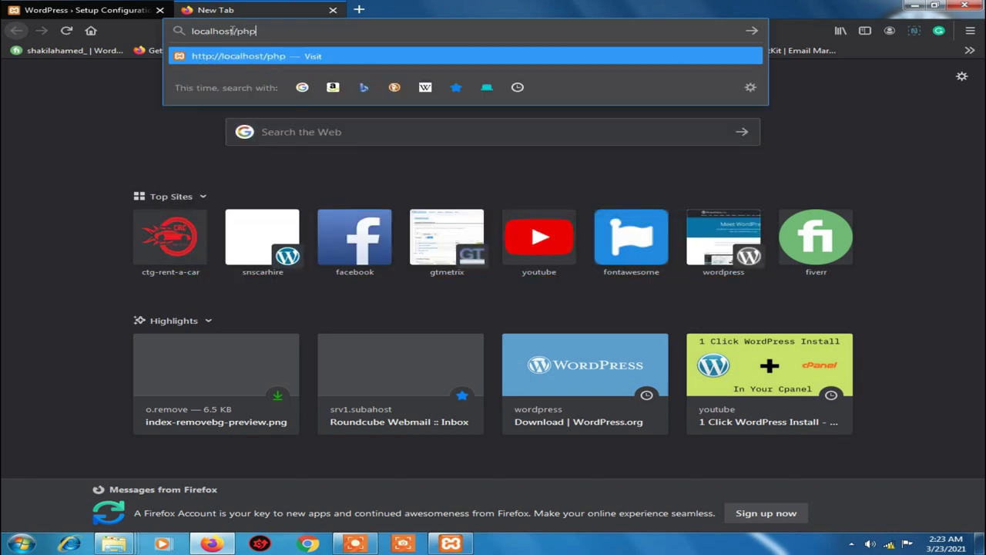
type("admin")
key("Return")
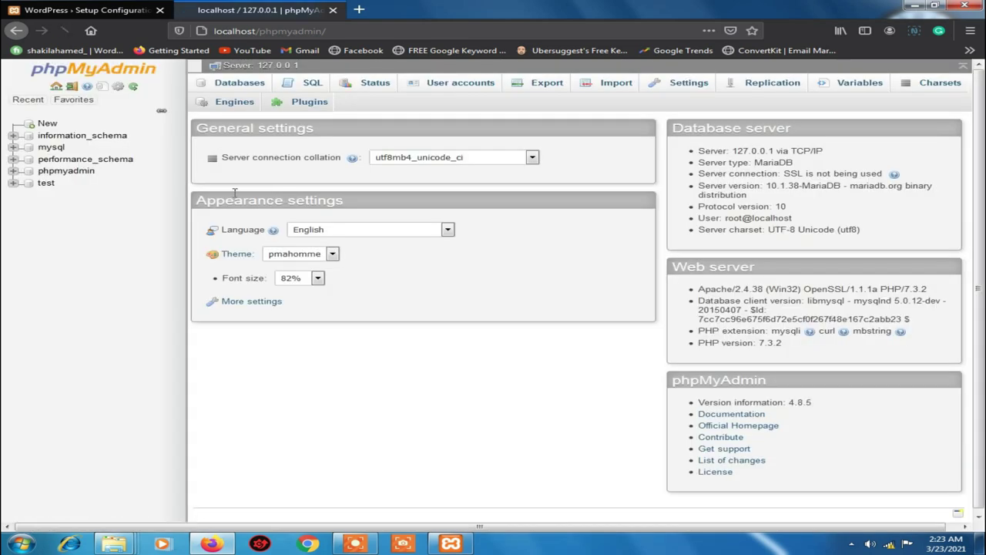
Create a new database named tests after the name test is rejected as existing
left_click(48, 126)
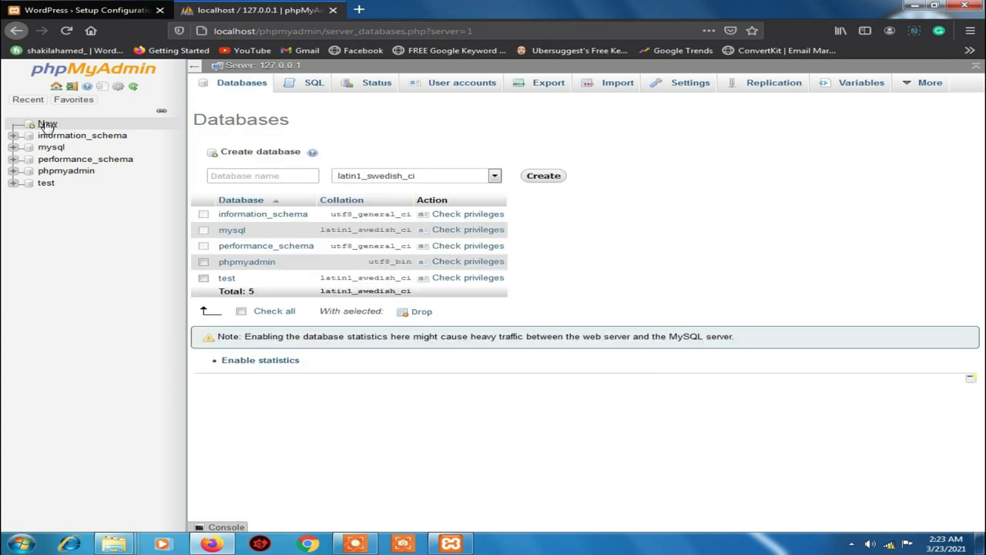
left_click(219, 176)
left_click(330, 180)
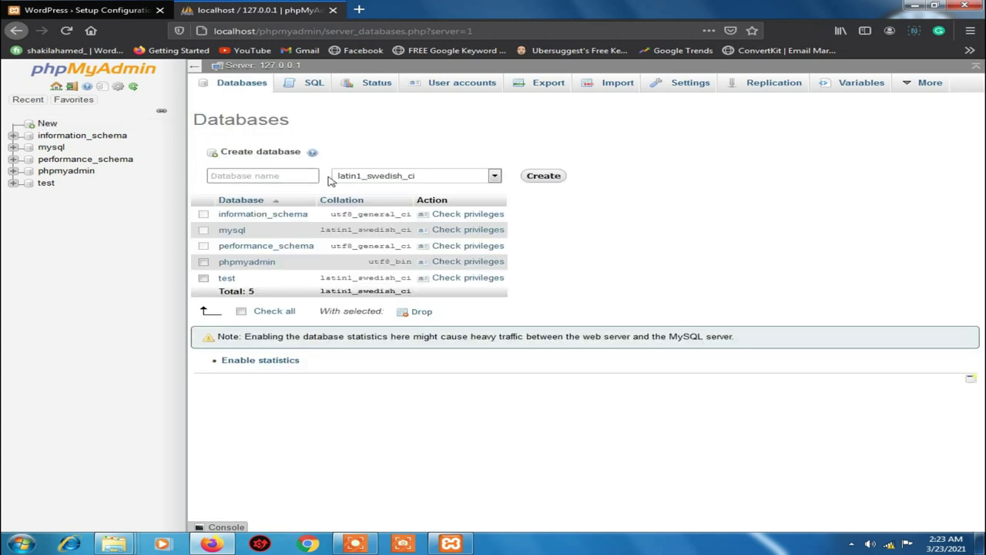
type("test")
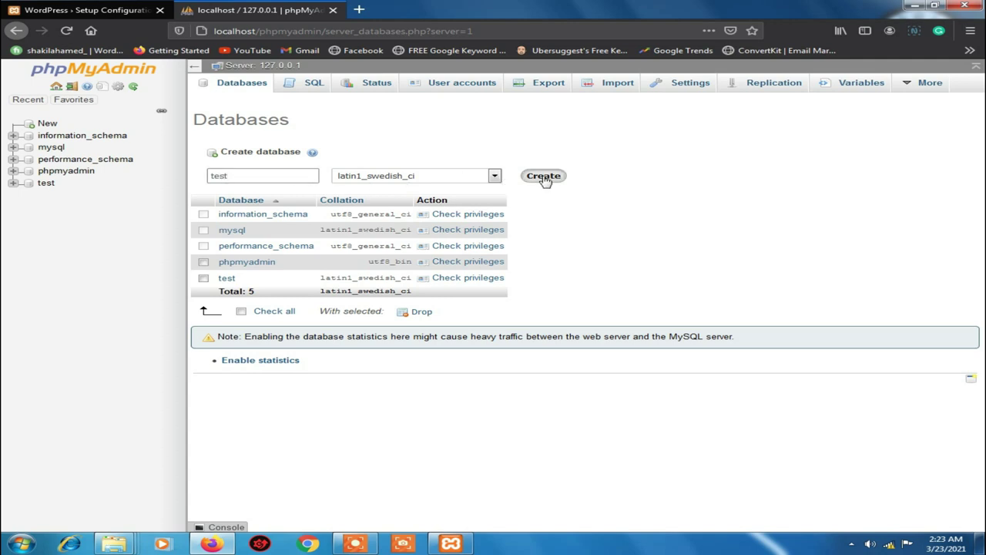
left_click(544, 177)
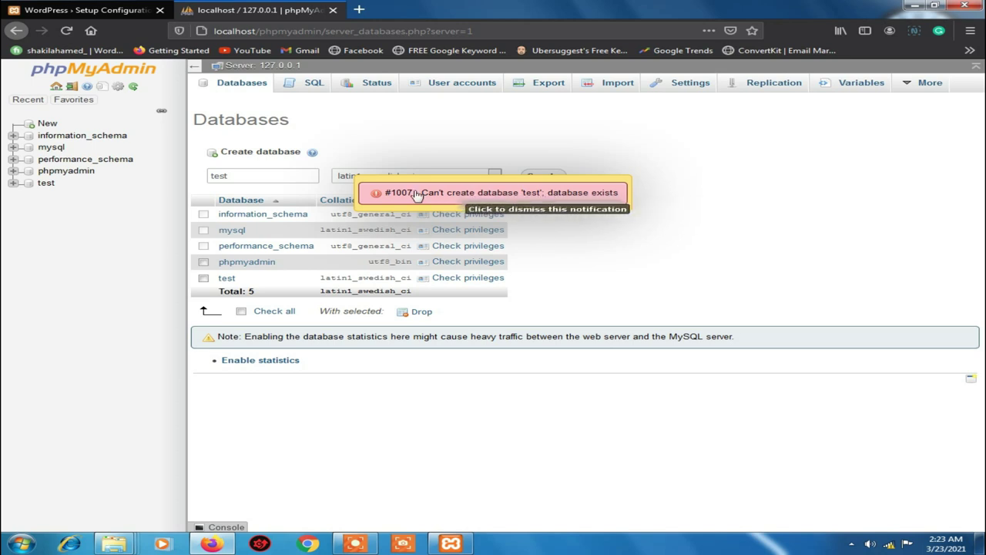
left_click_drag(285, 173, 195, 178)
left_click(268, 178)
type("s")
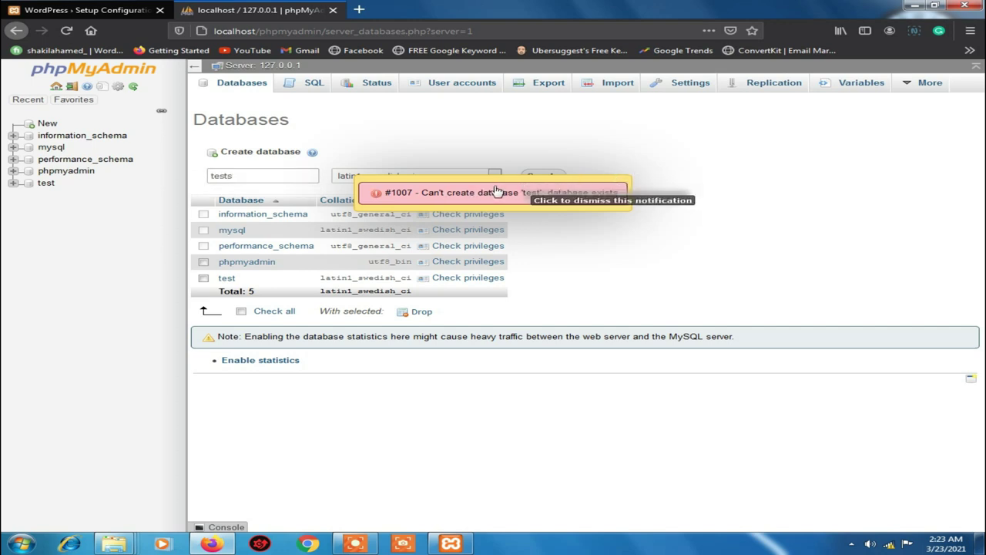
left_click(502, 192)
left_click(284, 177)
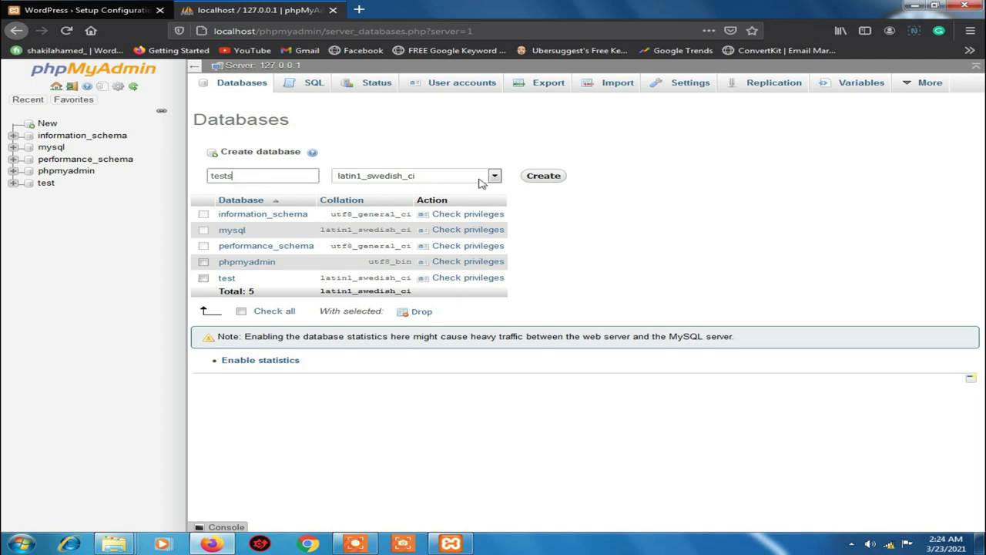
left_click(541, 176)
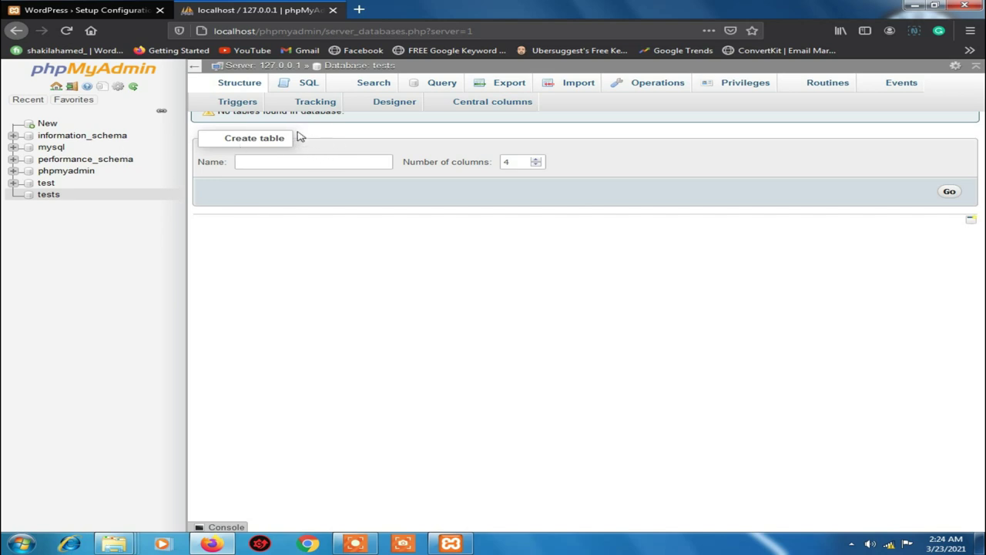
Start a new user account from the tests Privileges page, with host set to Local
left_click(726, 88)
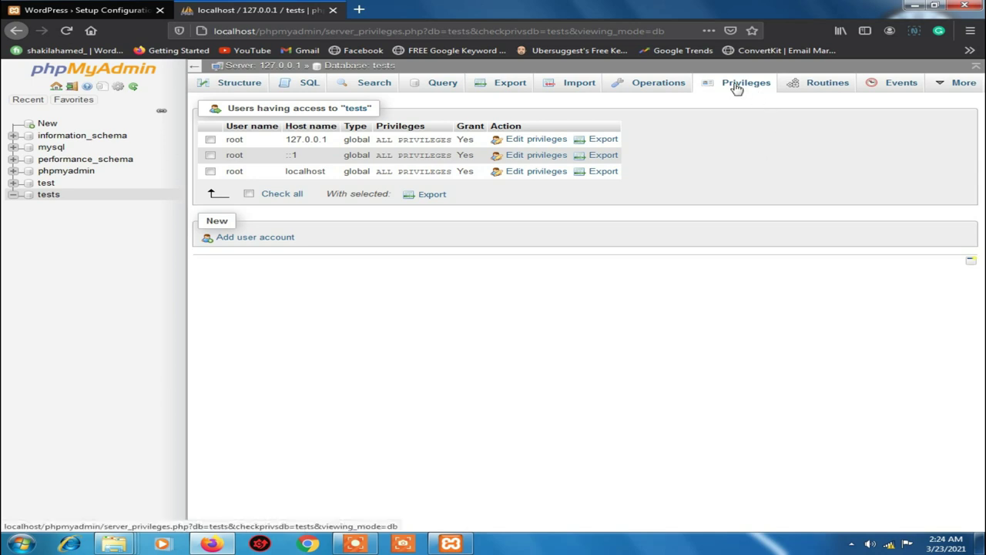
left_click(246, 238)
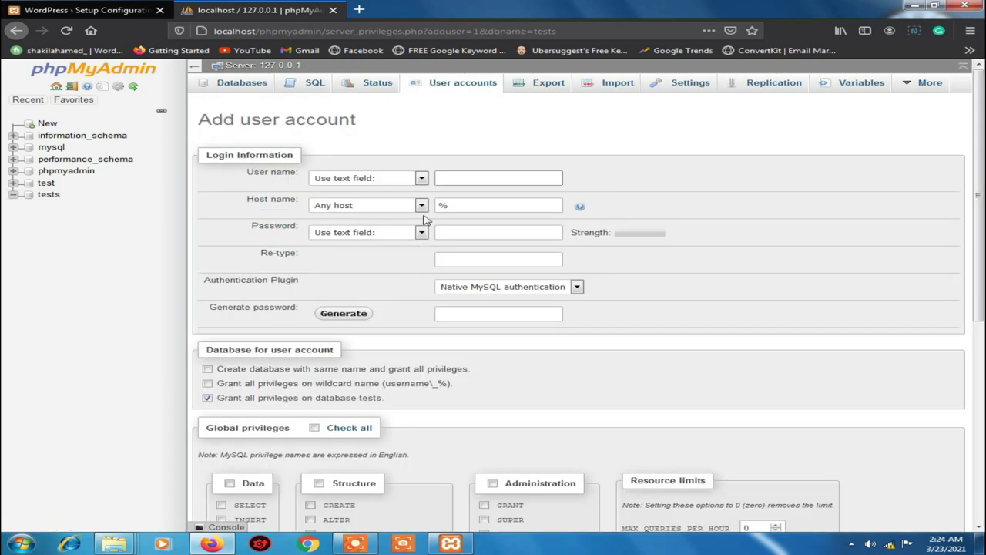
left_click(461, 179)
left_click(420, 205)
left_click(358, 221)
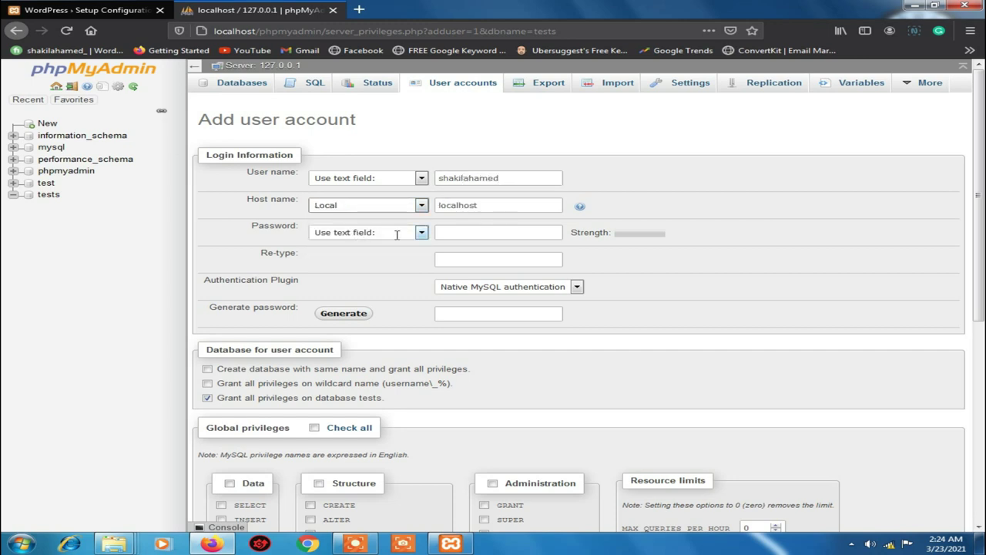
Enter and confirm the account password, tick all privileges, and create the user
left_click(499, 233)
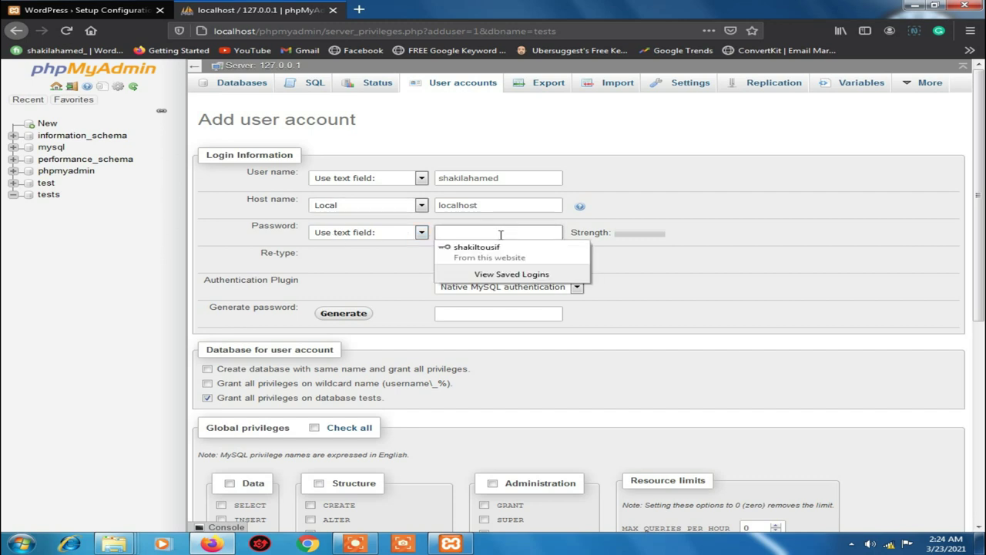
left_click(499, 259)
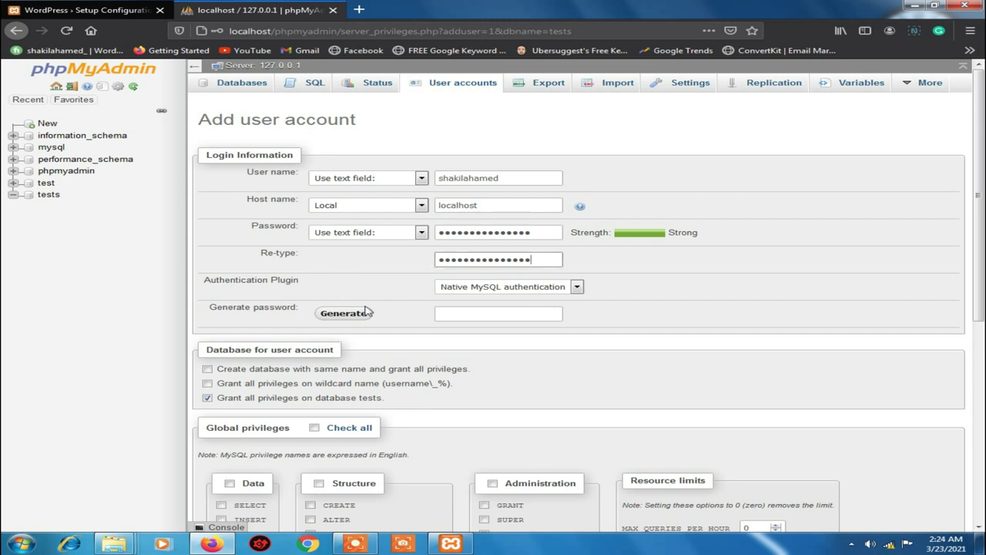
scroll(268, 277, "down", 3)
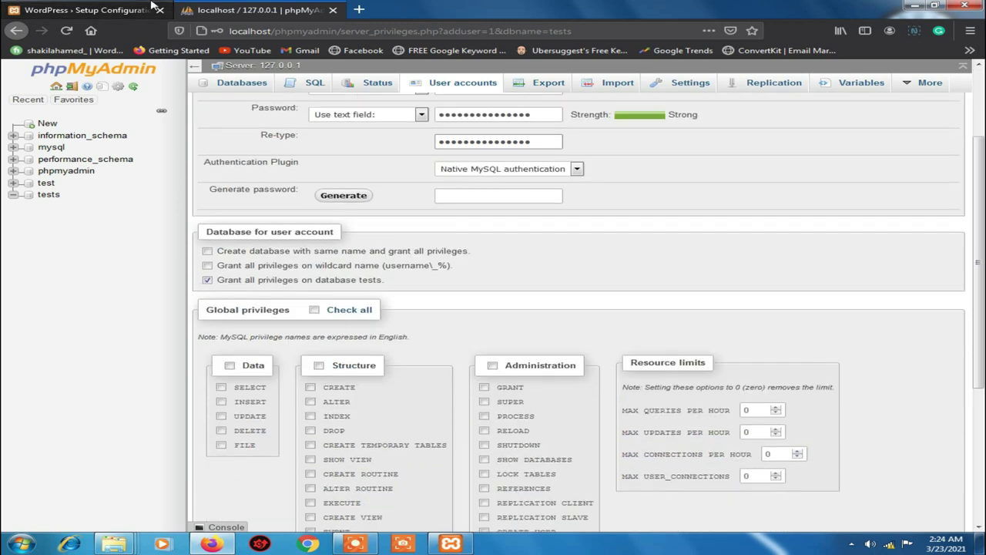
left_click(314, 309)
scroll(655, 292, "down", 6)
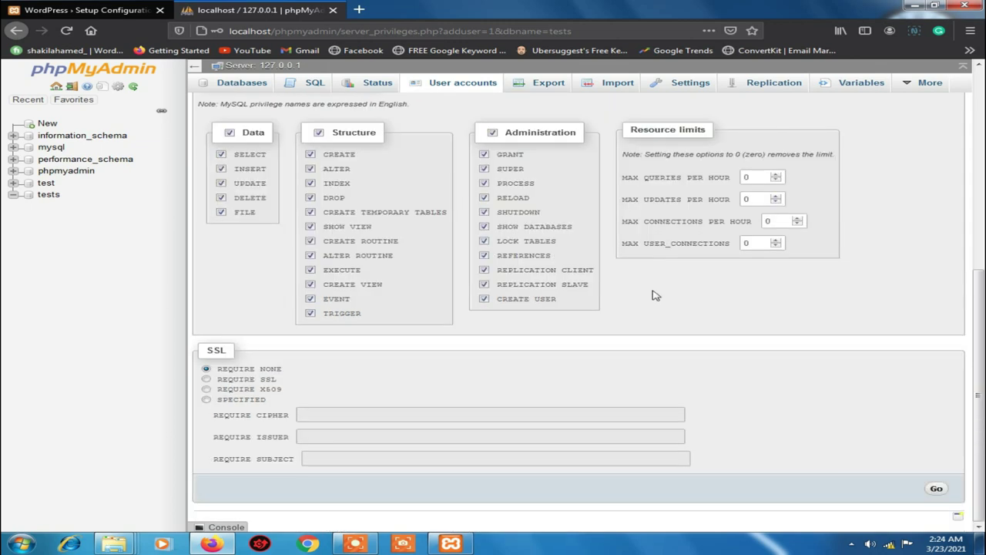
left_click(937, 489)
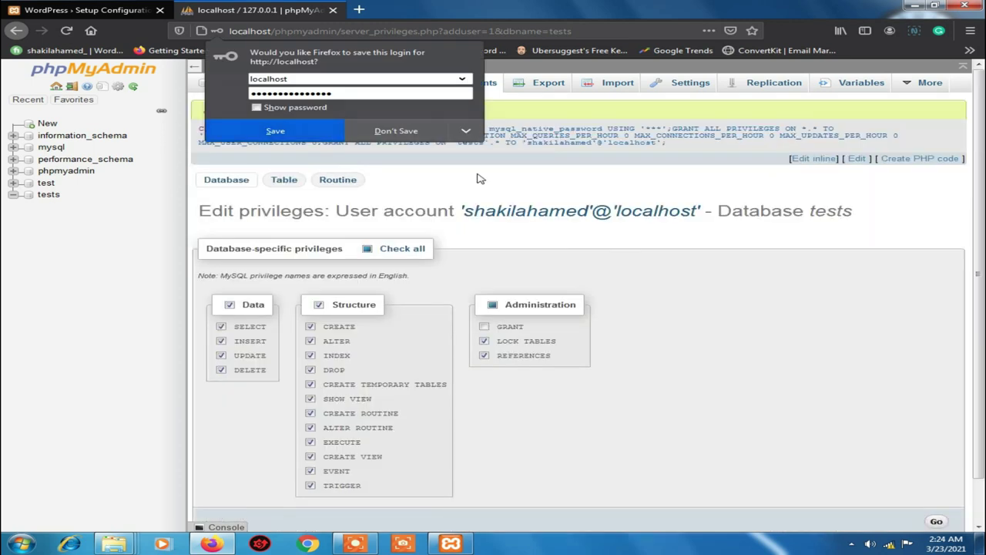
left_click(477, 179)
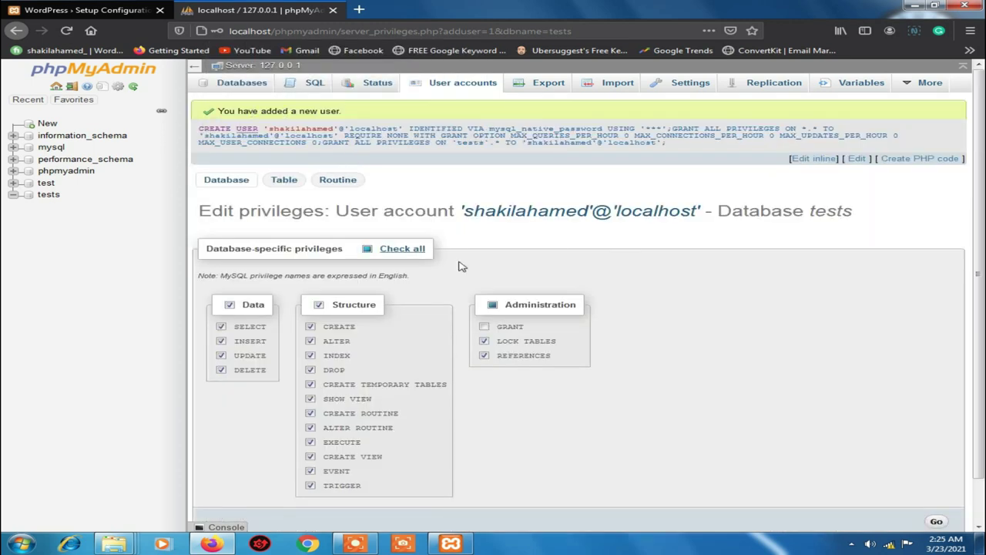
scroll(315, 220, "down", 1)
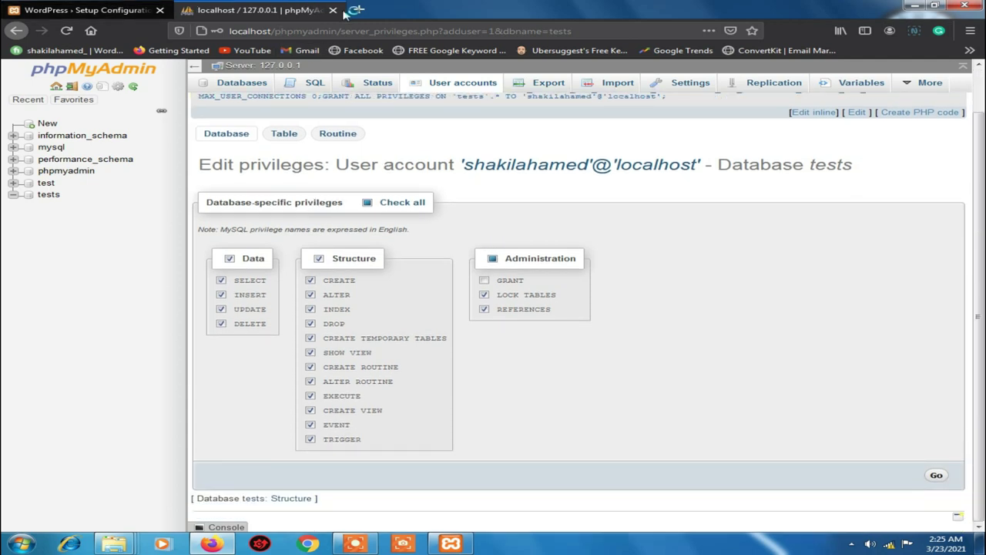
Enter tests as the database name and the new database user's username
left_click(79, 8)
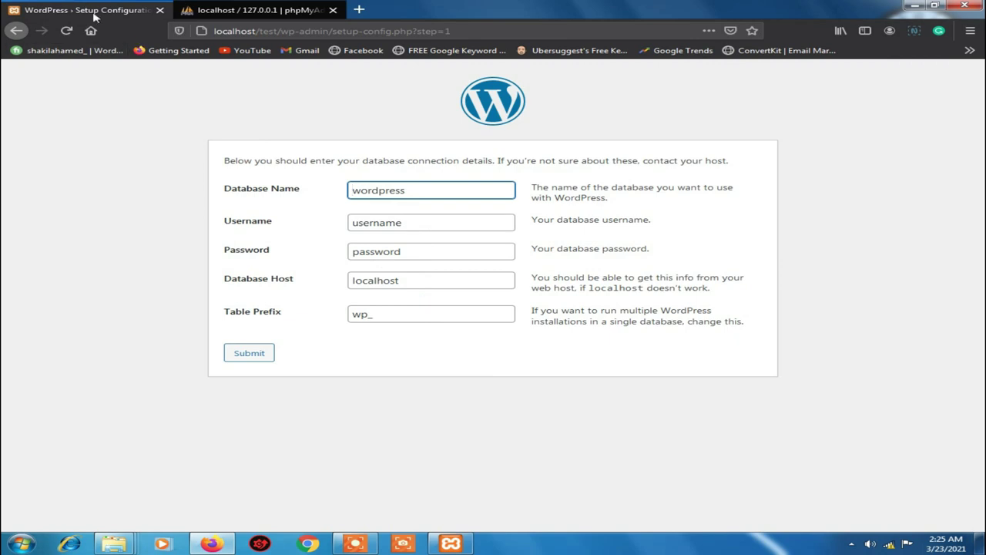
double_click(414, 192)
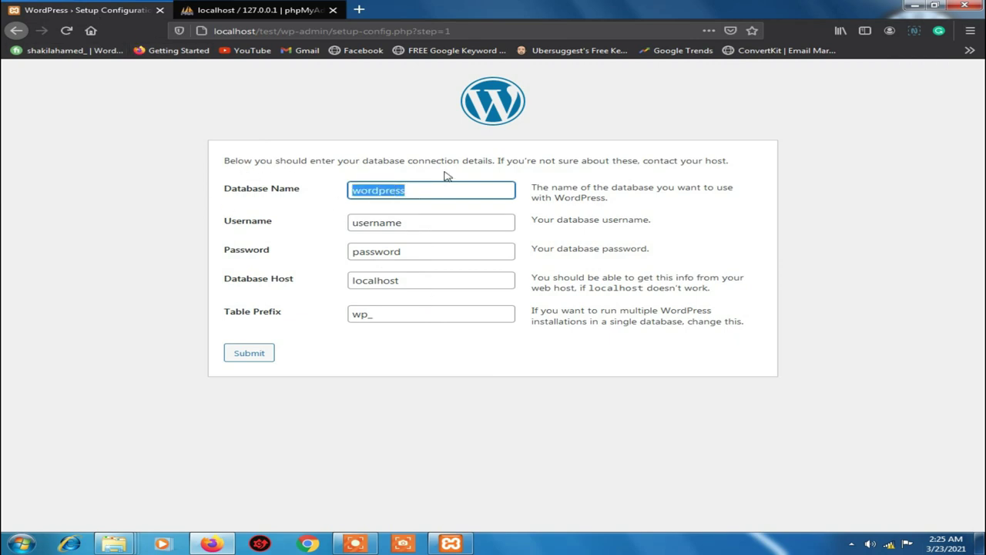
type("tests")
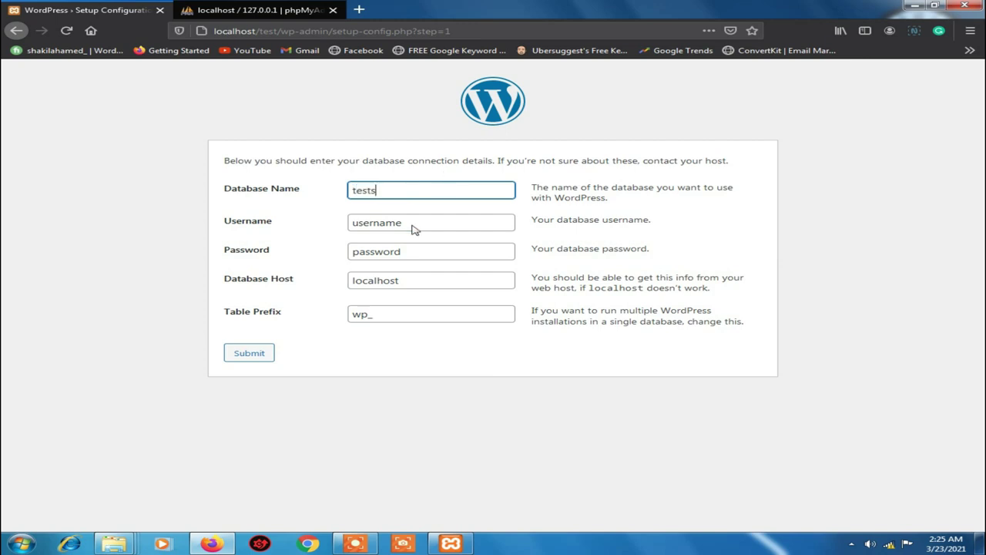
key("Tab")
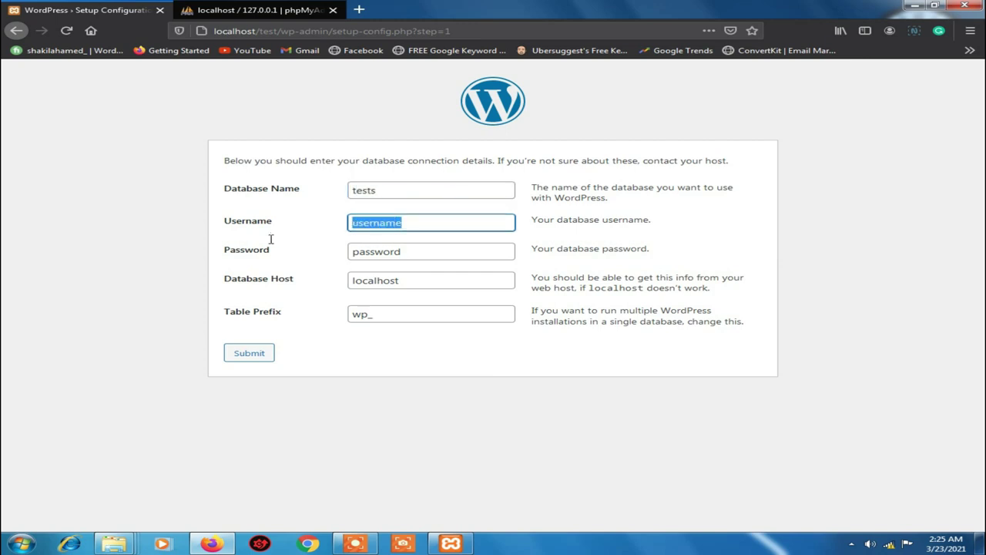
type("shakilahamed")
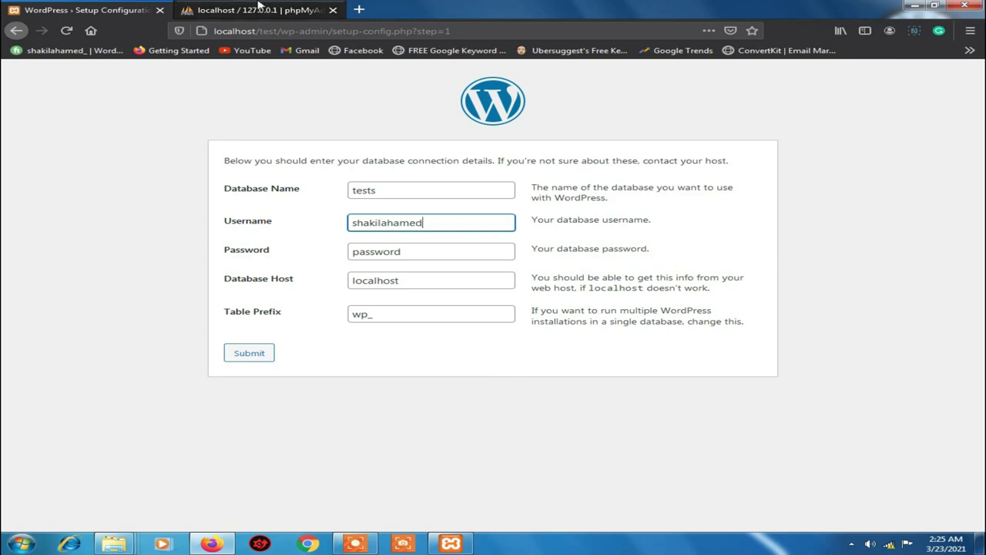
left_click(252, 6)
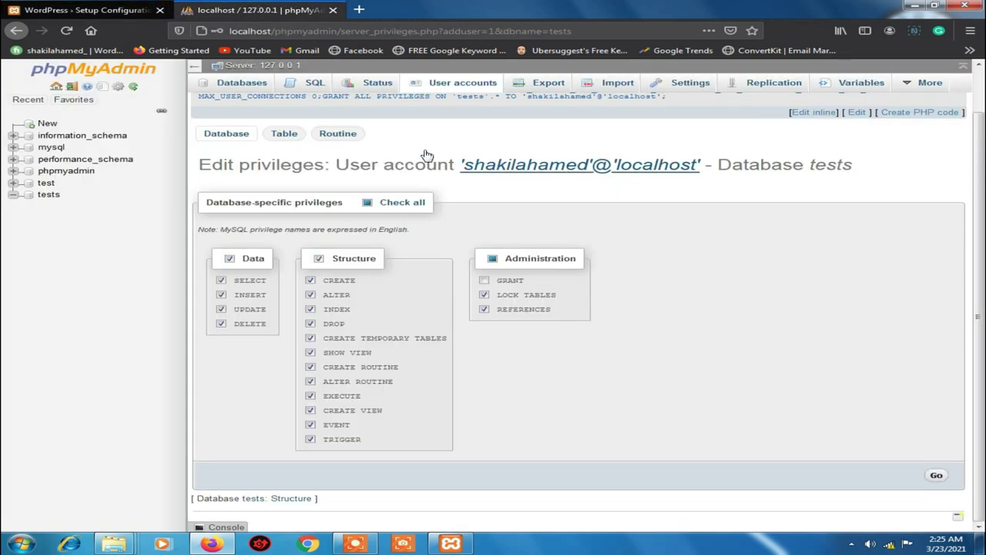
left_click(11, 6)
Enter the database user's password, adjust the table prefix, and submit the form
left_click(446, 260)
key("ctrl+a")
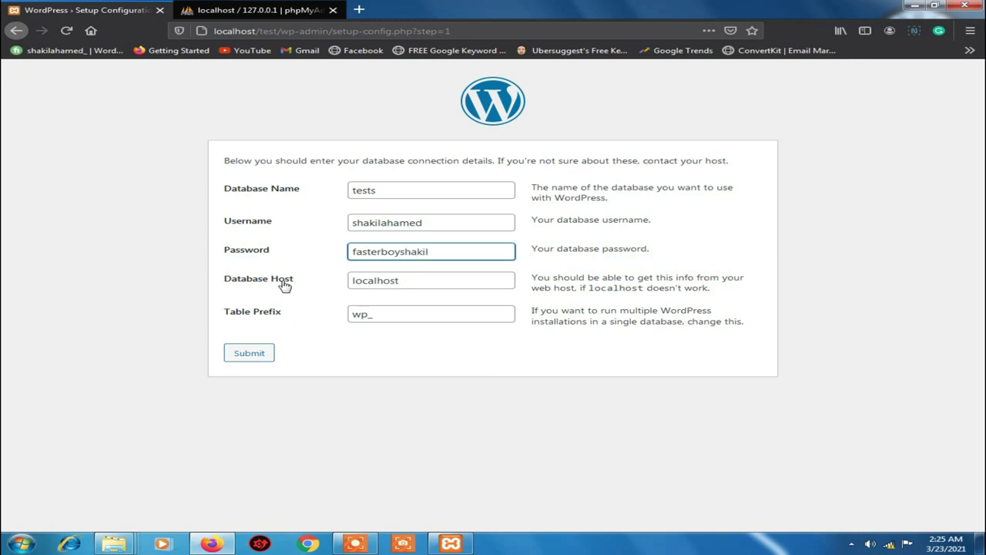
left_click(359, 314)
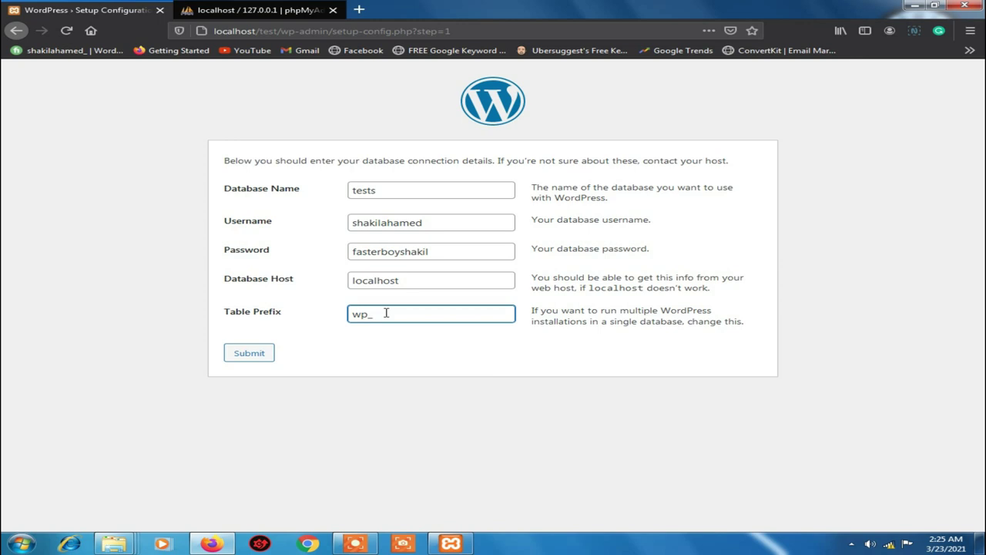
key("BackSpace")
type("sh_")
left_click(254, 354)
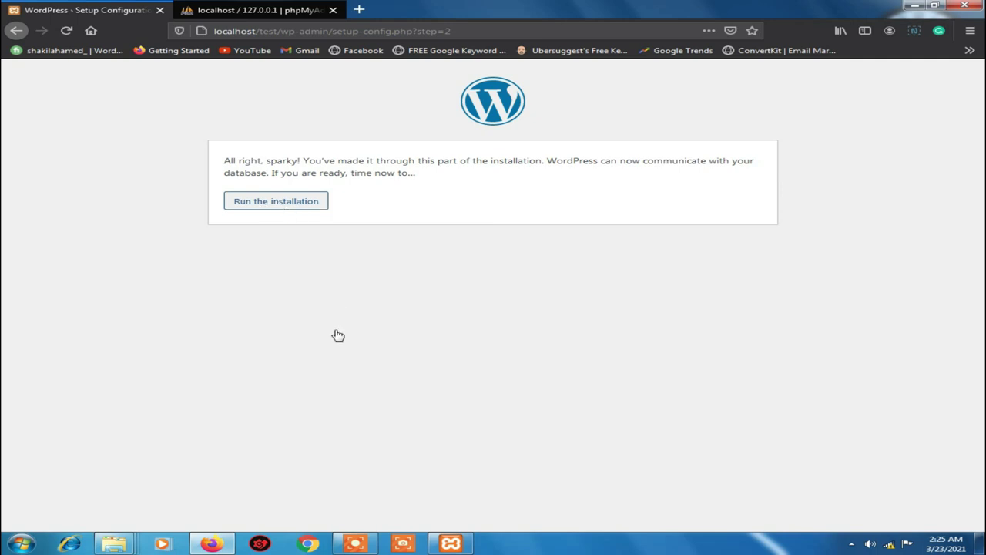
Run the installation and enter My Blog as the Site Title
left_click(263, 203)
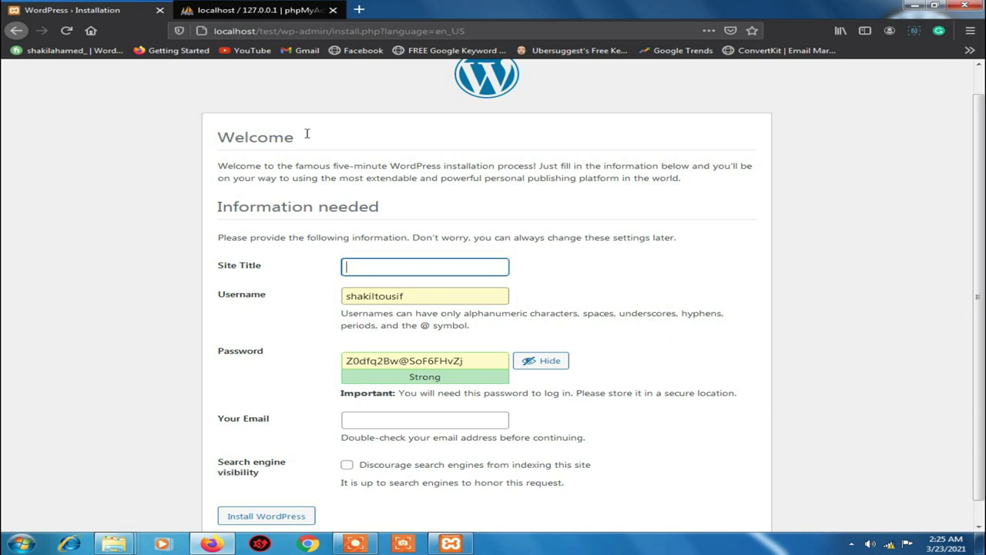
left_click_drag(219, 165, 425, 178)
scroll(359, 230, "down", 1)
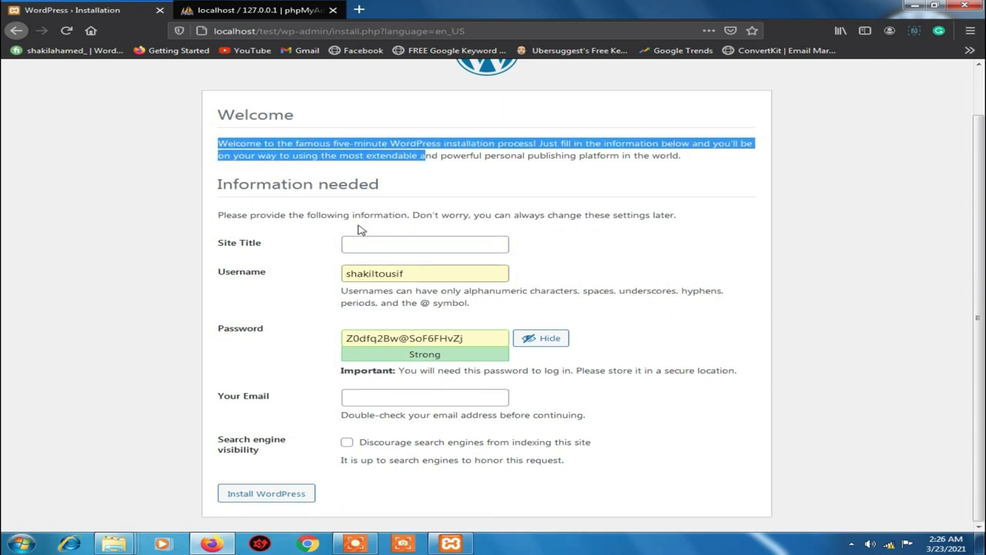
left_click(363, 243)
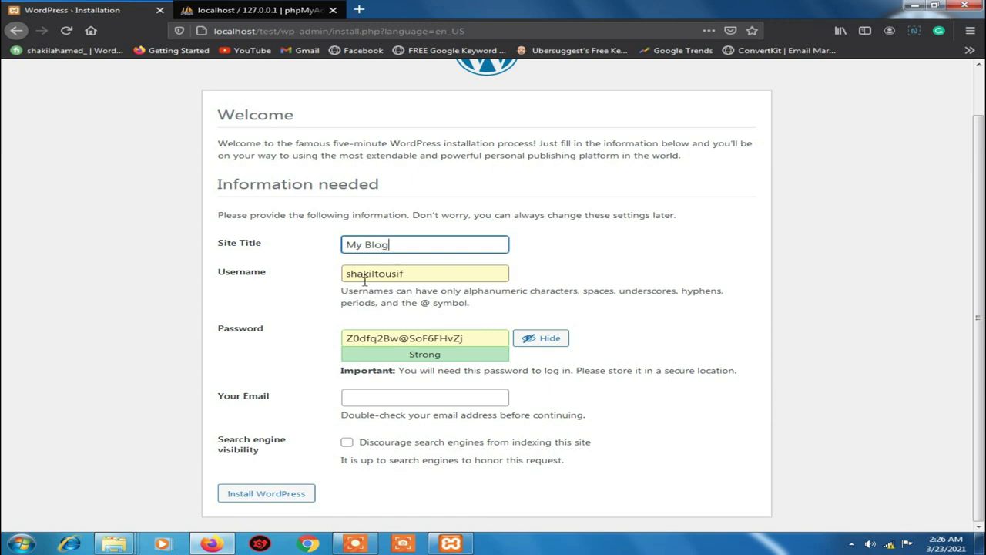
Replace the generated admin password with a short one and confirm using a weak password
double_click(423, 276)
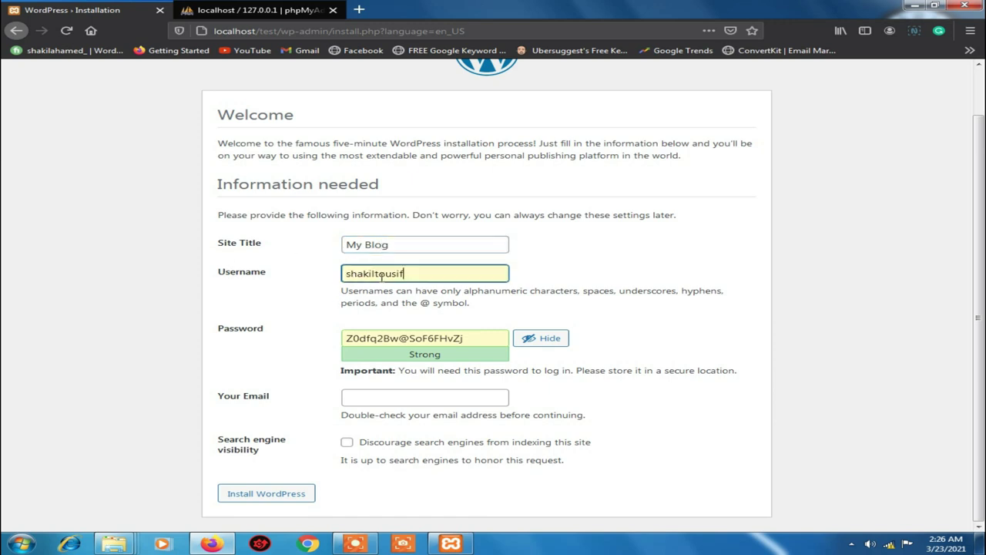
left_click_drag(482, 339, 293, 338)
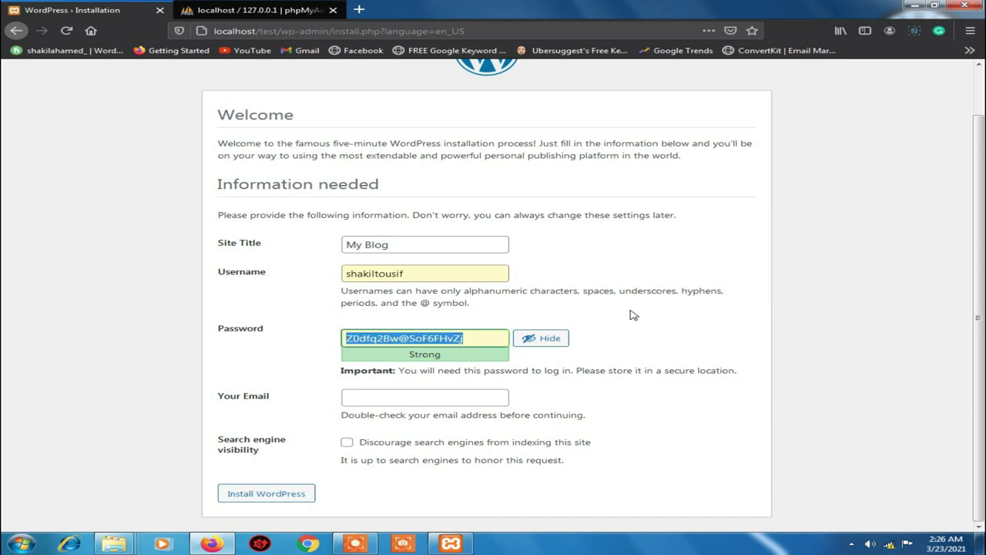
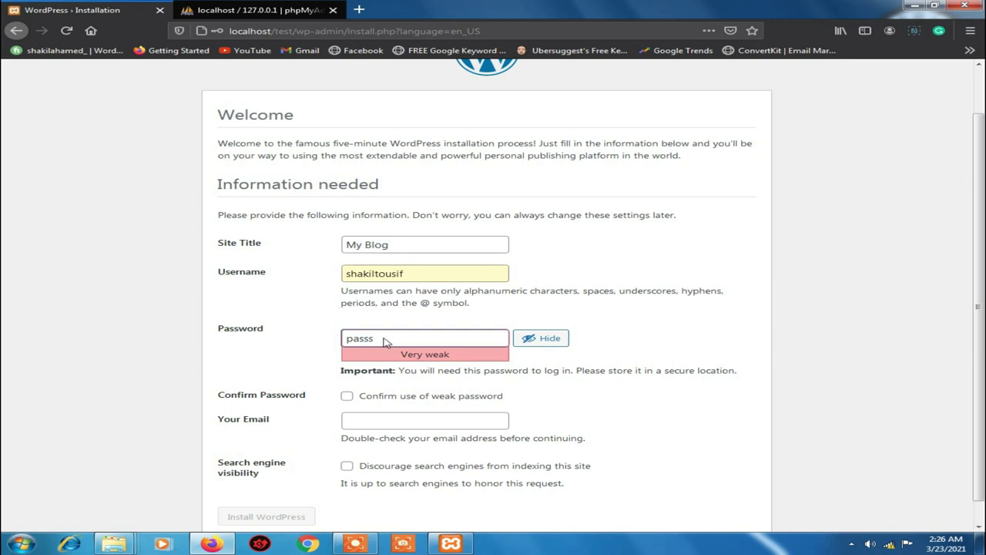
key("BackSpace")
left_click(346, 396)
Fill in the admin e-mail address from the browser's saved suggestion
scroll(354, 401, "down", 1)
left_click(363, 398)
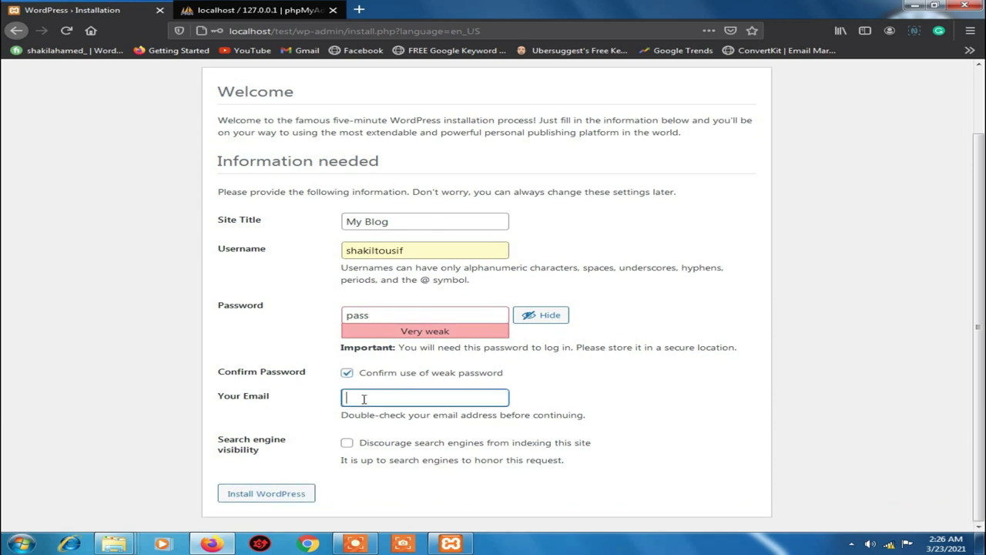
type("sha")
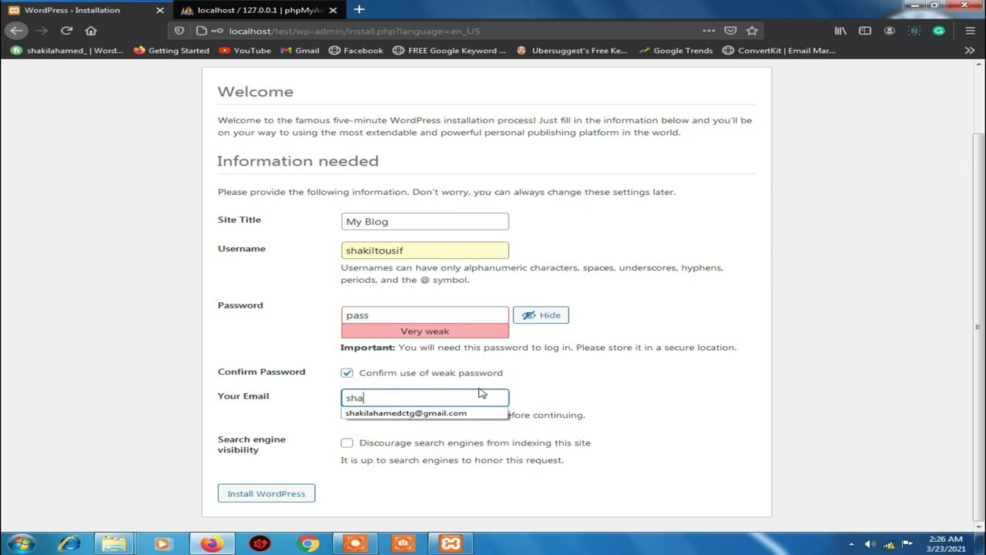
left_click(366, 414)
left_click(494, 398)
left_click_drag(497, 399, 345, 398)
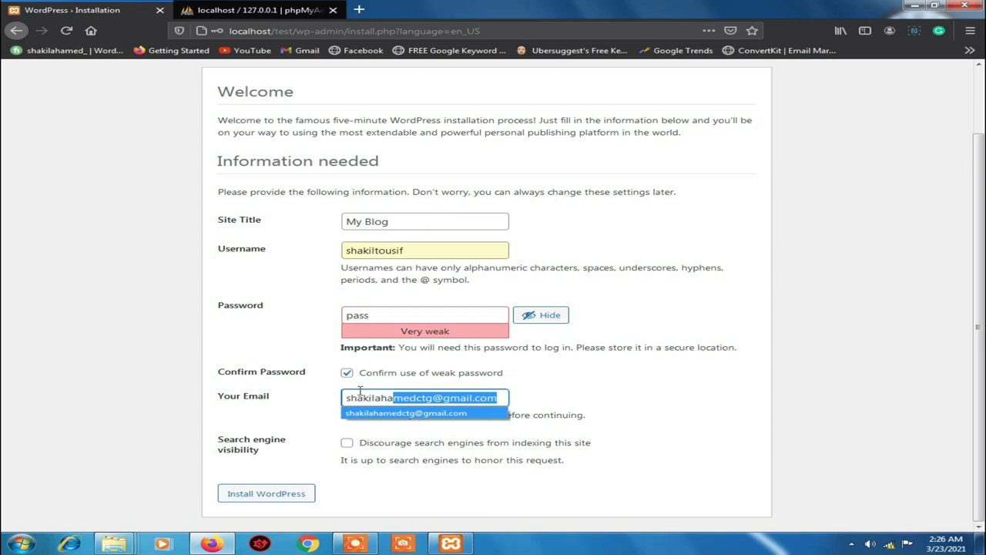
left_click(287, 395)
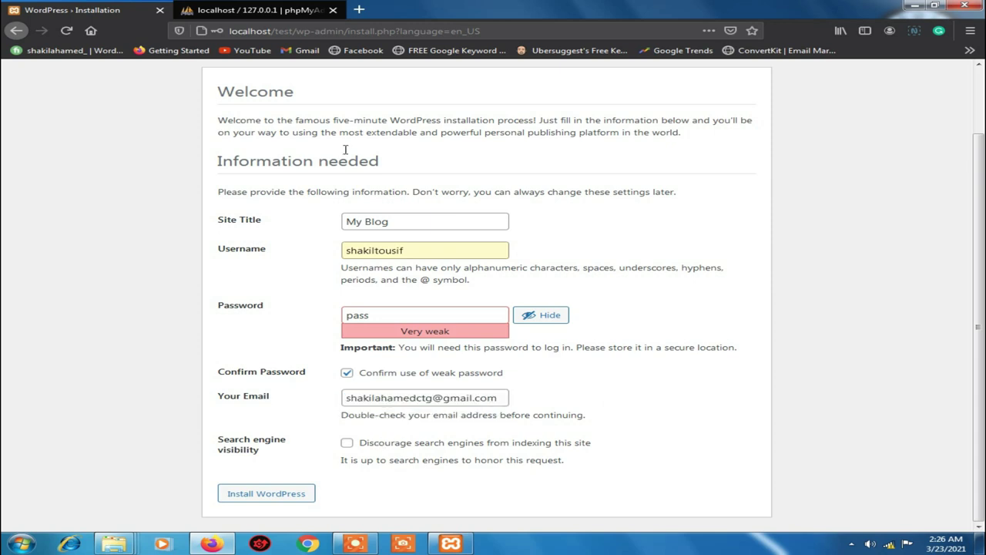
Tick Discourage search engines from indexing this site under Search engine visibility
left_click(347, 445)
left_click_drag(268, 458, 221, 439)
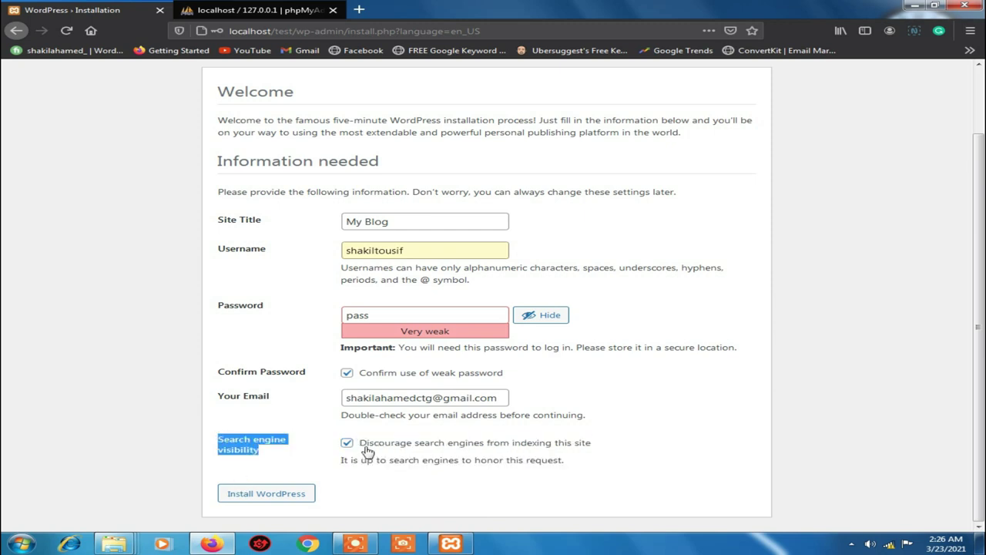
left_click(259, 456)
left_click_drag(264, 452, 203, 440)
left_click(392, 478)
Install WordPress and update the saved browser login
left_click(278, 497)
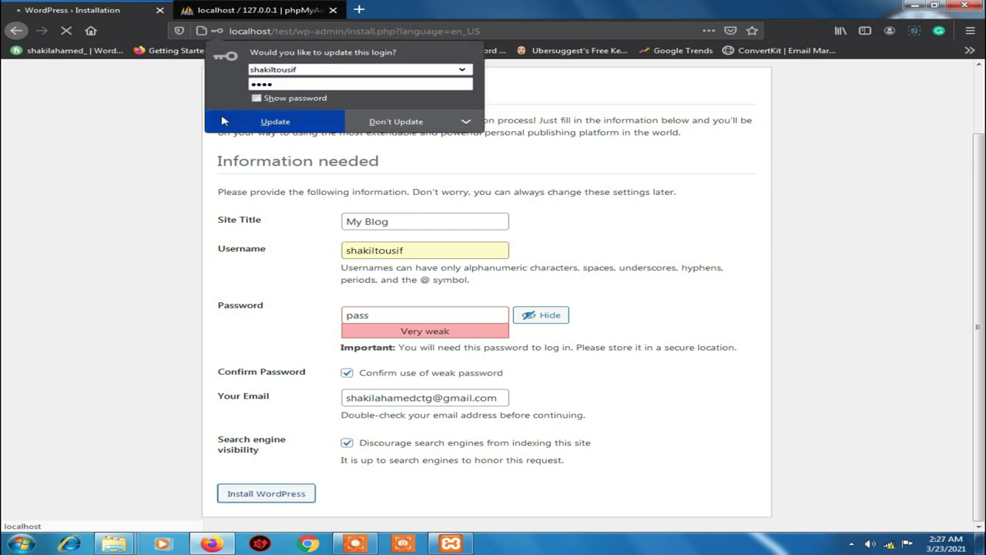
left_click(277, 122)
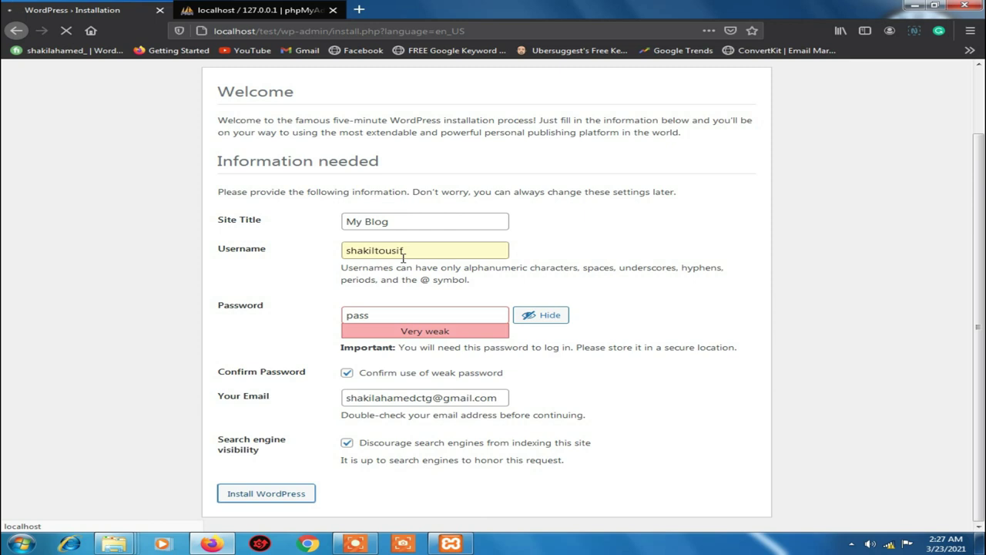
scroll(378, 270, "up", 2)
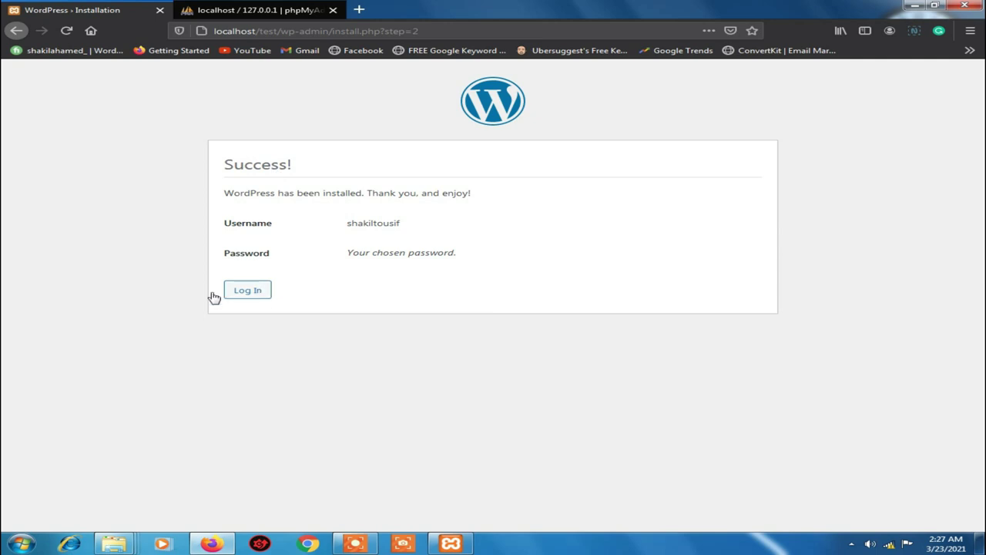
Log in with the saved admin username and password to reach the My Blog dashboard
left_click(249, 292)
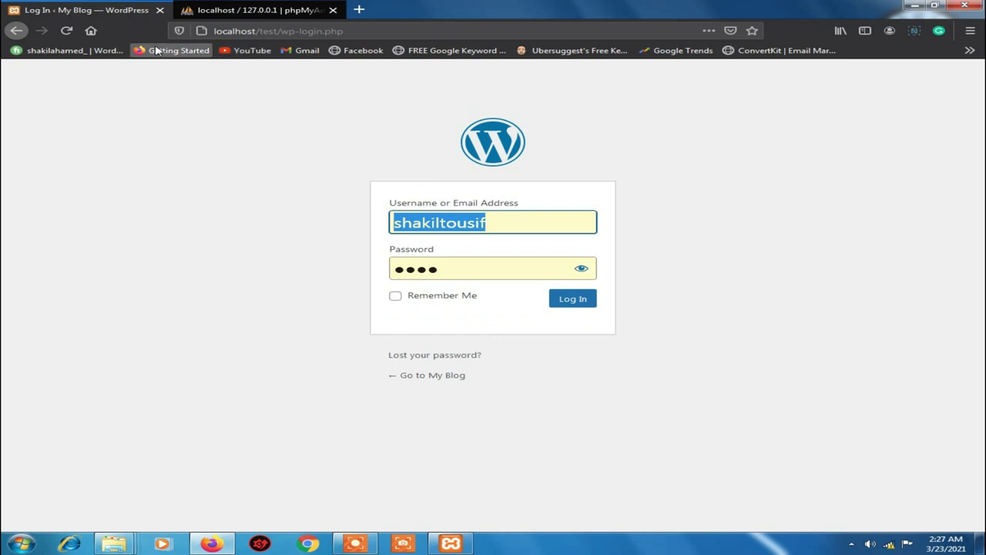
left_click(512, 224)
left_click(432, 243)
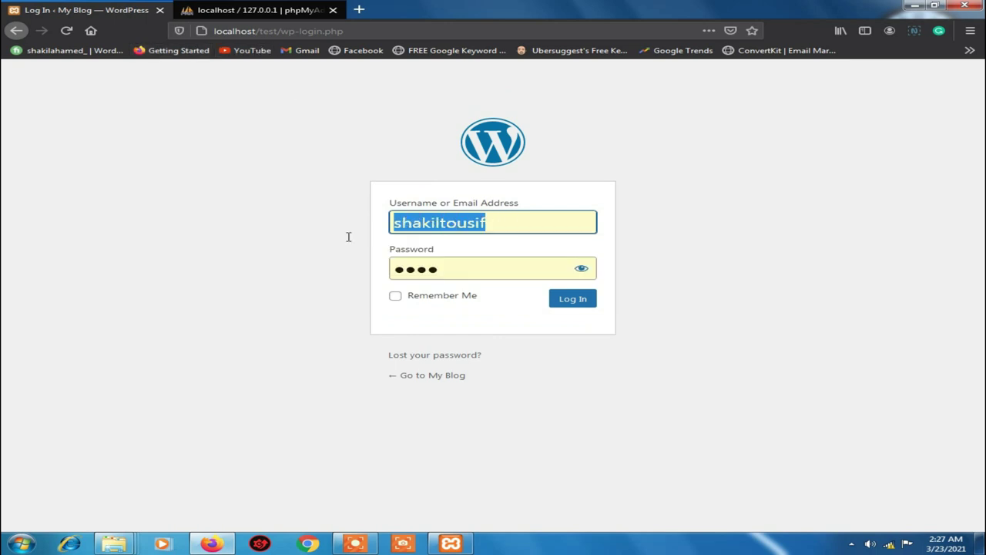
key("Tab")
key("ctrl+a")
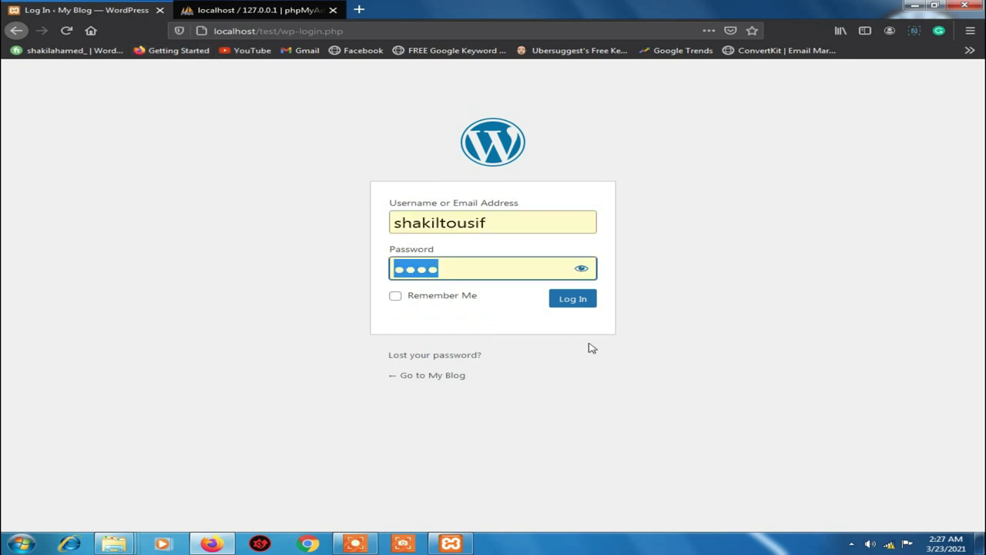
left_click(572, 300)
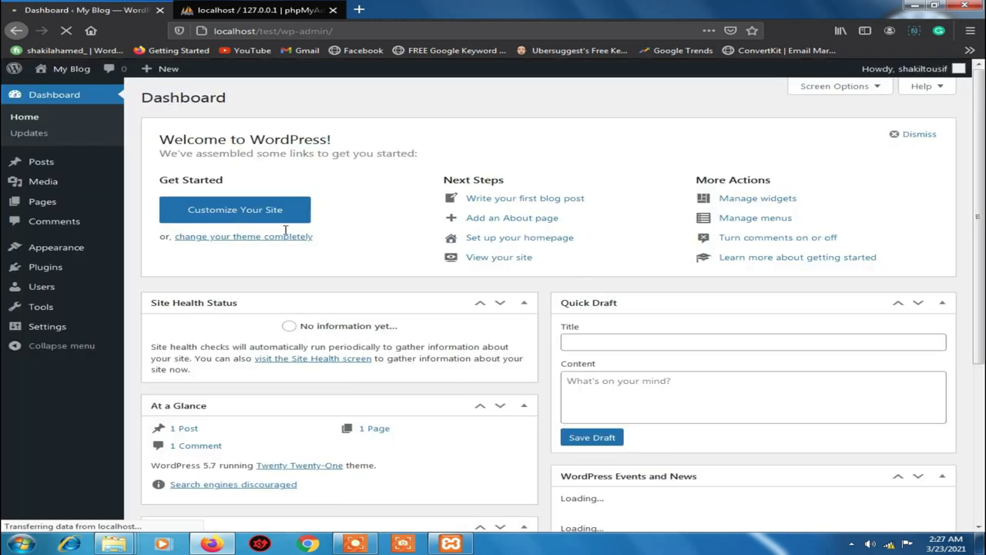
right_click(278, 145)
left_click(246, 101)
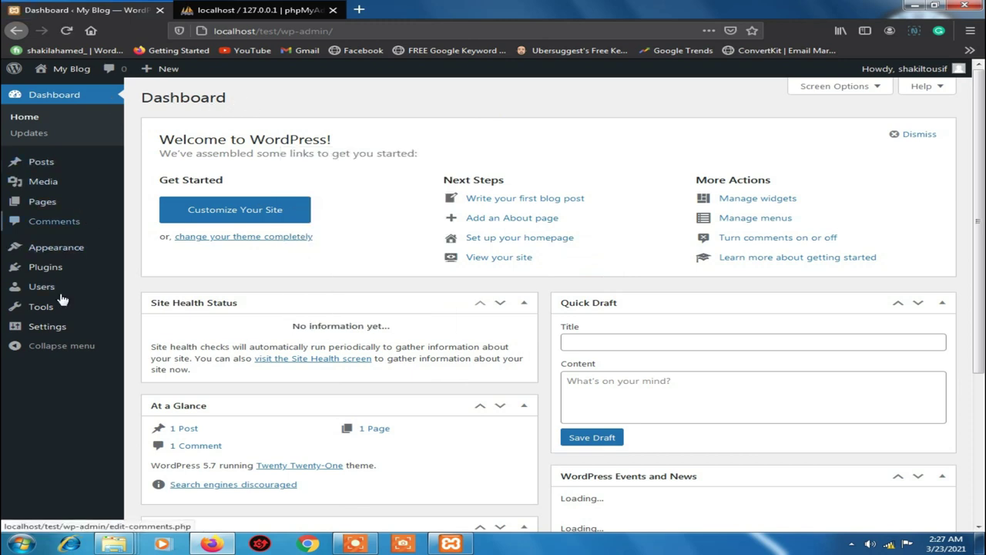
Open Plugins to list Akismet Anti-Spam and Hello Dolly, then select Akismet's Activate link
left_click(48, 269)
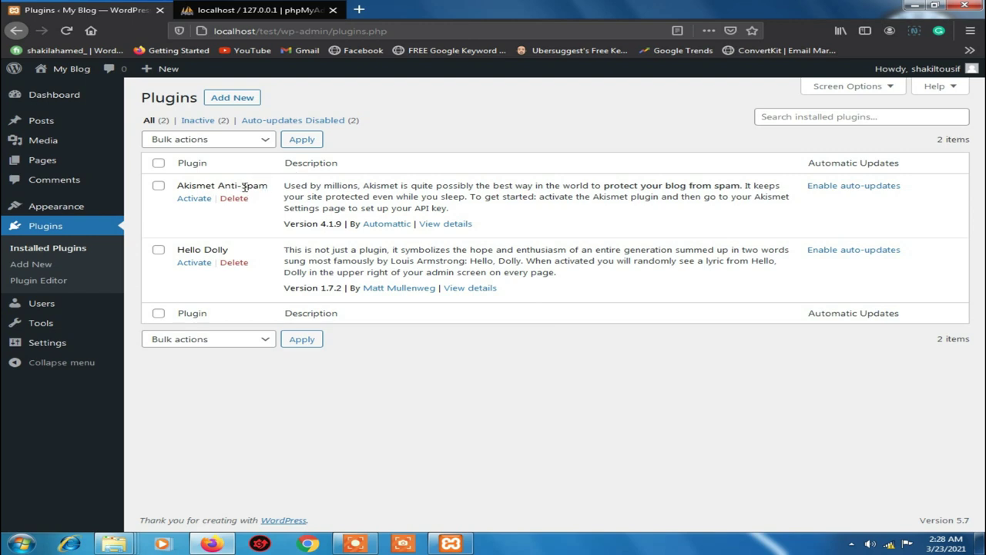
left_click(183, 198)
triple_click(178, 195)
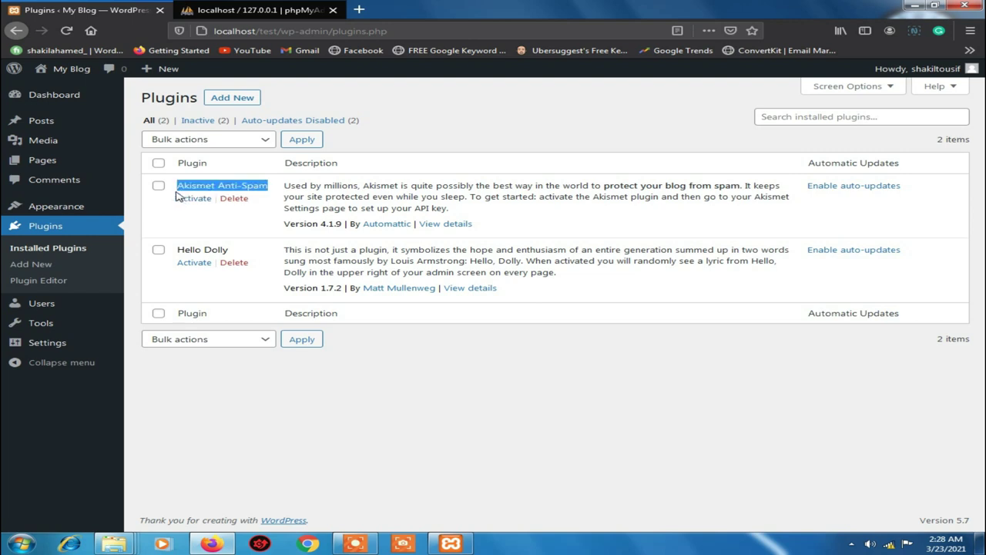